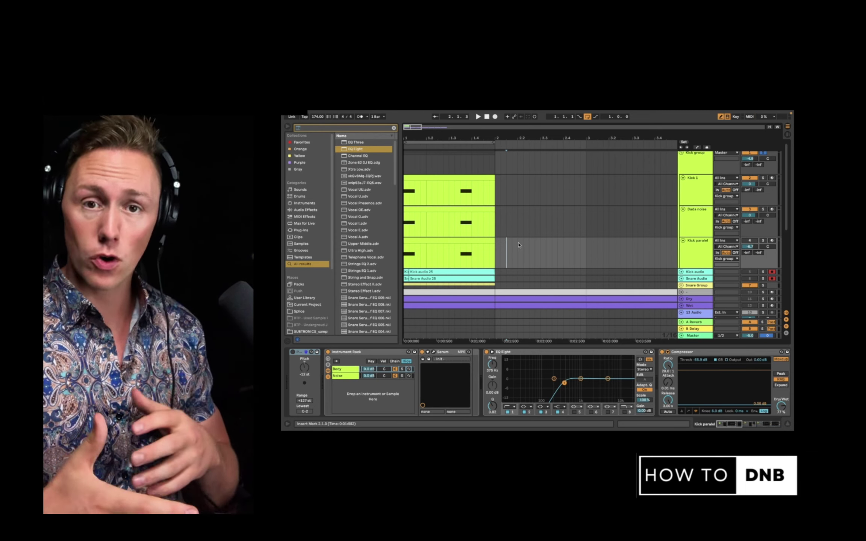
# Step: Switch to the browser and look through the image search results for kickdrum
pyautogui.press('super+Tab')
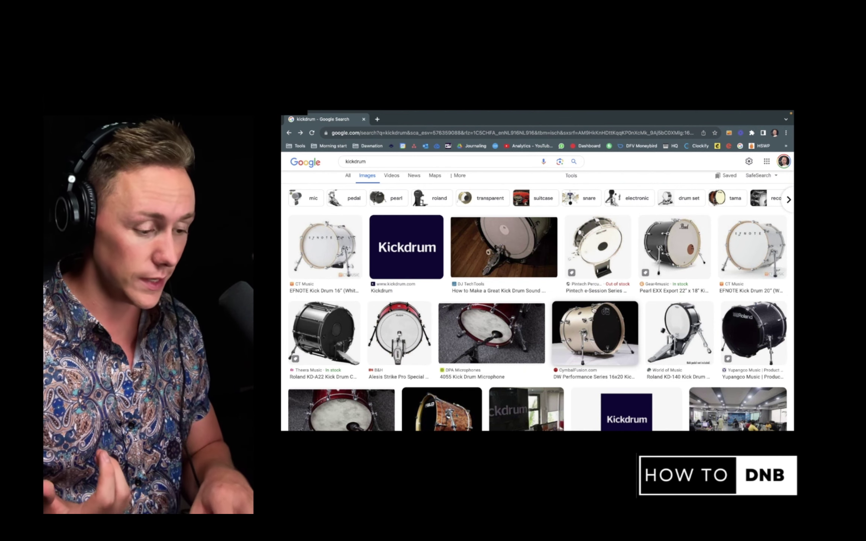
pyautogui.scroll(-5, 593, 311)
pyautogui.scroll(-5, 593, 310)
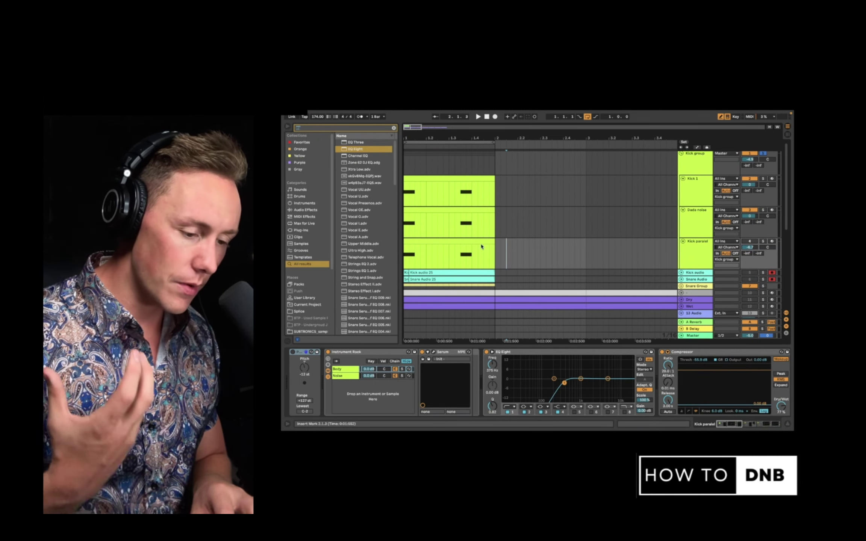
# Step: Inspect the device chains of the Kick group, Kick 1, Dada noise and Kick paralel tracks, and play the kick pattern from bar 1
pyautogui.click(694, 162)
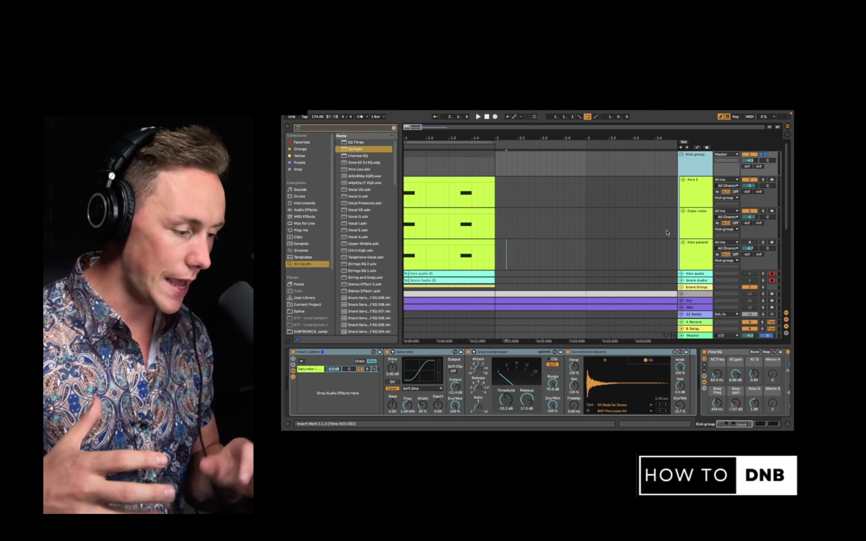
pyautogui.click(696, 201)
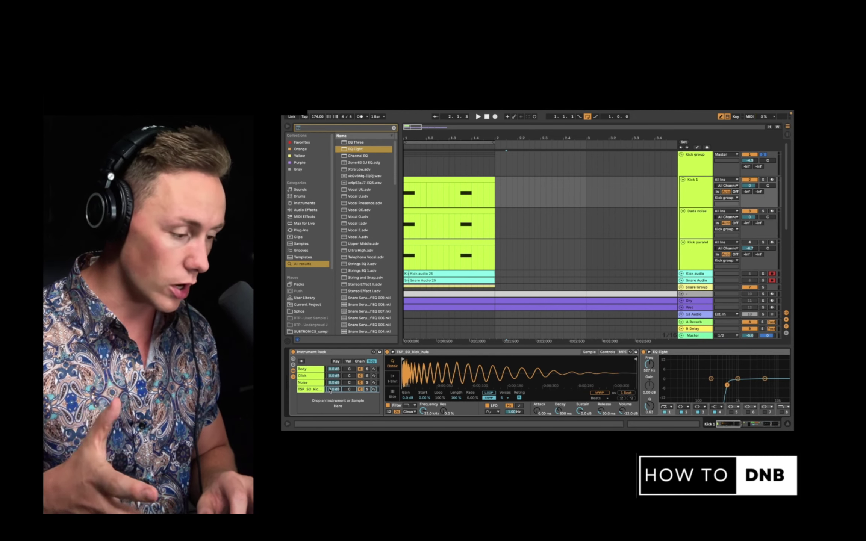
pyautogui.click(676, 230)
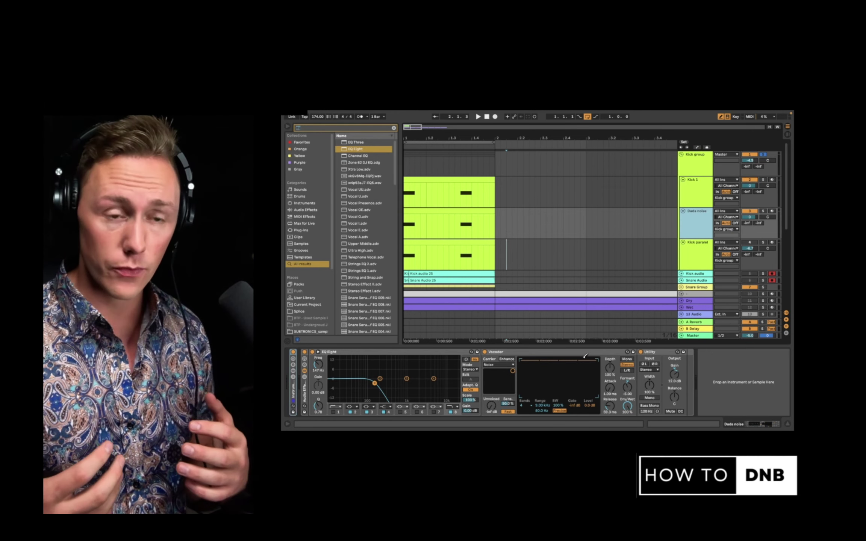
pyautogui.click(701, 262)
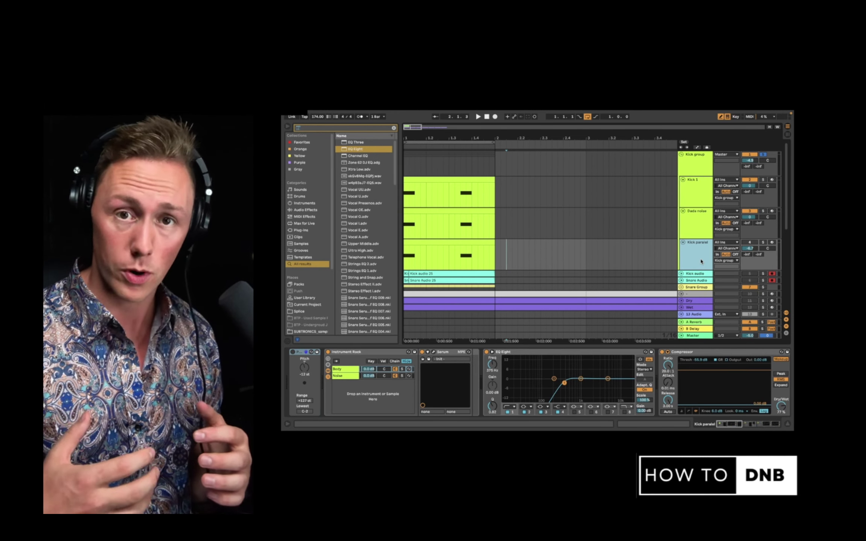
pyautogui.scroll(-1, 701, 260)
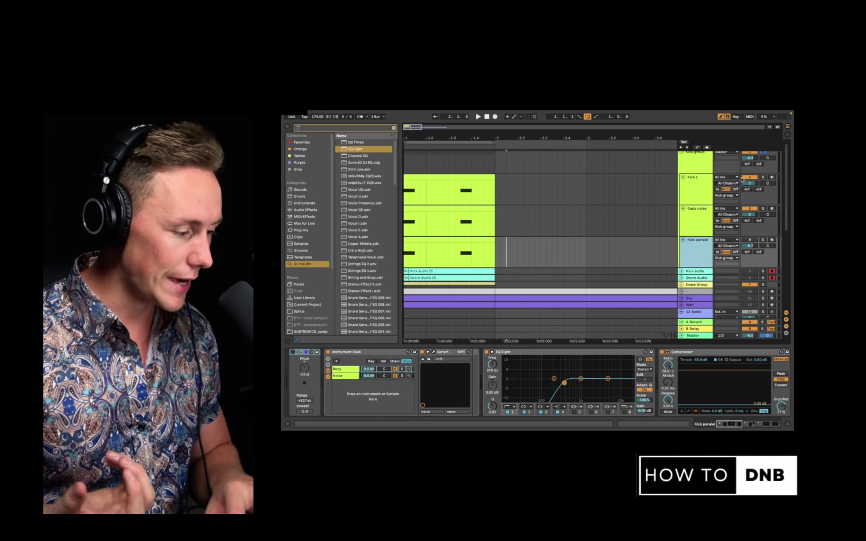
pyautogui.scroll(1, 742, 181)
pyautogui.click(405, 206)
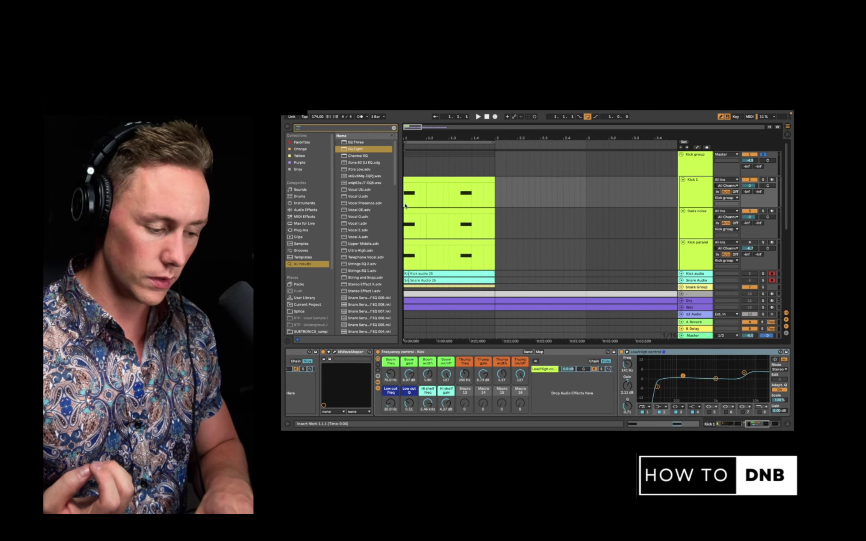
pyautogui.press('space')
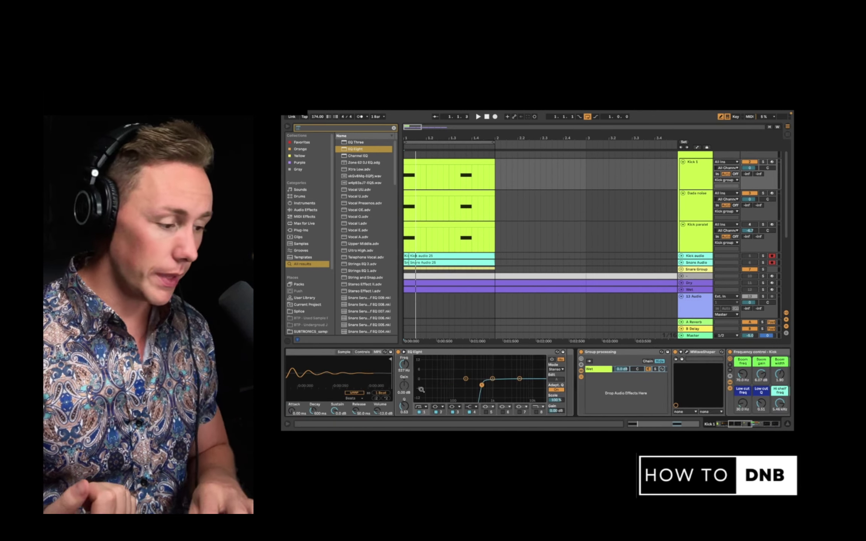
# Step: Review the whole Kick 1 device chain, from the instrument rack and its sampler to the group processing and frequency control
pyautogui.click(698, 186)
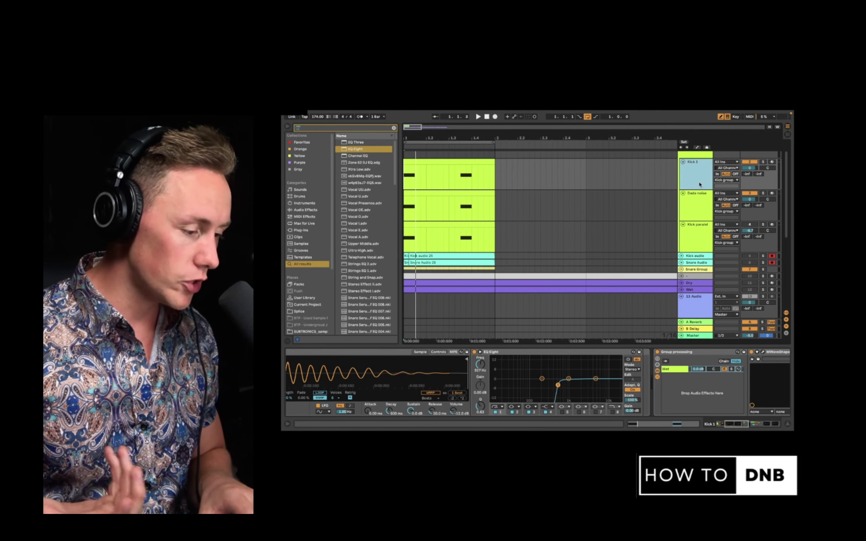
pyautogui.hscroll(-5, 426, 391)
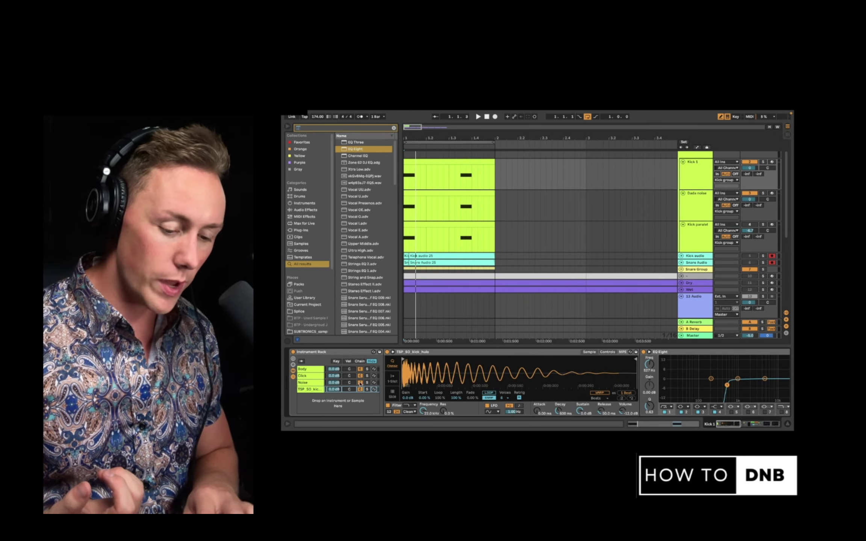
pyautogui.hscroll(5, 423, 374)
pyautogui.hscroll(8, 422, 374)
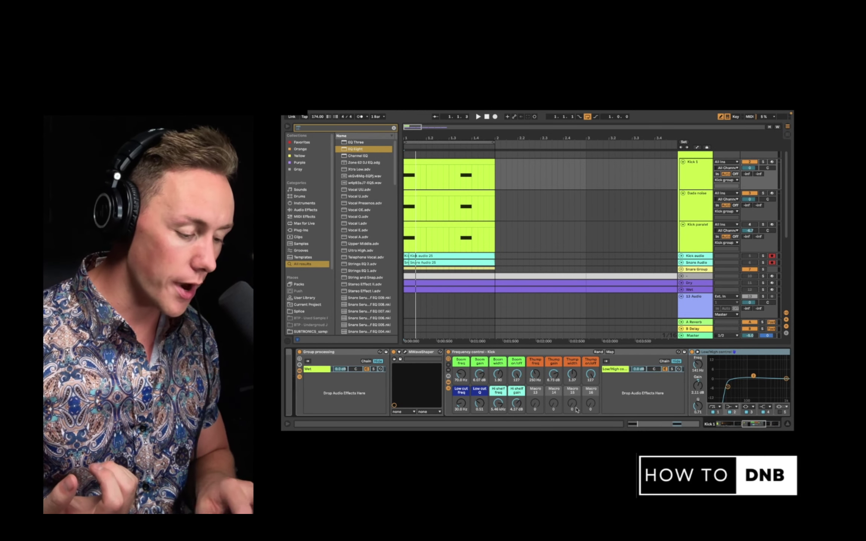
pyautogui.hscroll(3, 580, 372)
pyautogui.hscroll(-10, 580, 372)
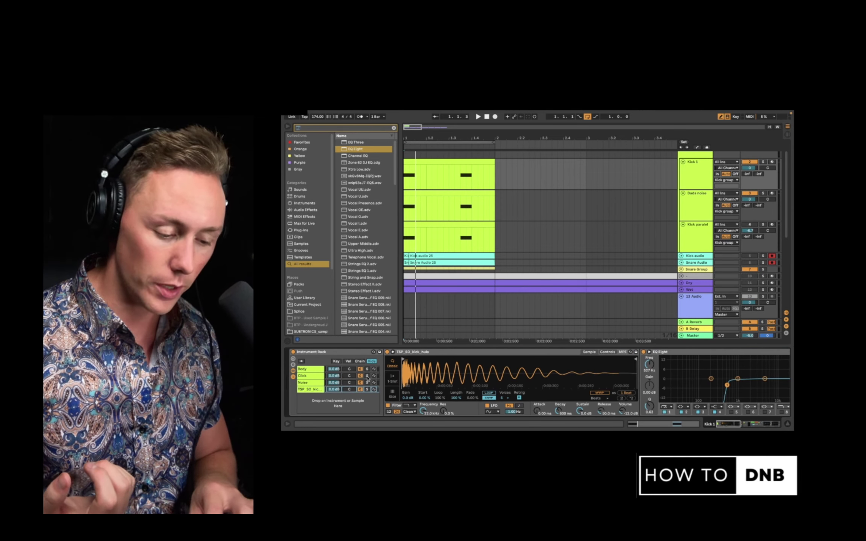
pyautogui.hscroll(8, 610, 388)
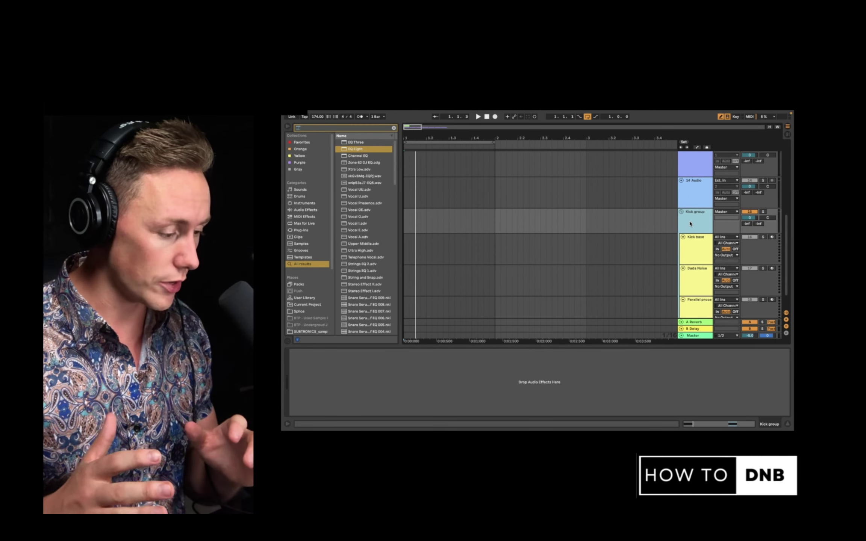
# Step: Search the browser for serum and load the Serum instrument onto the Kick base track
pyautogui.click(393, 128)
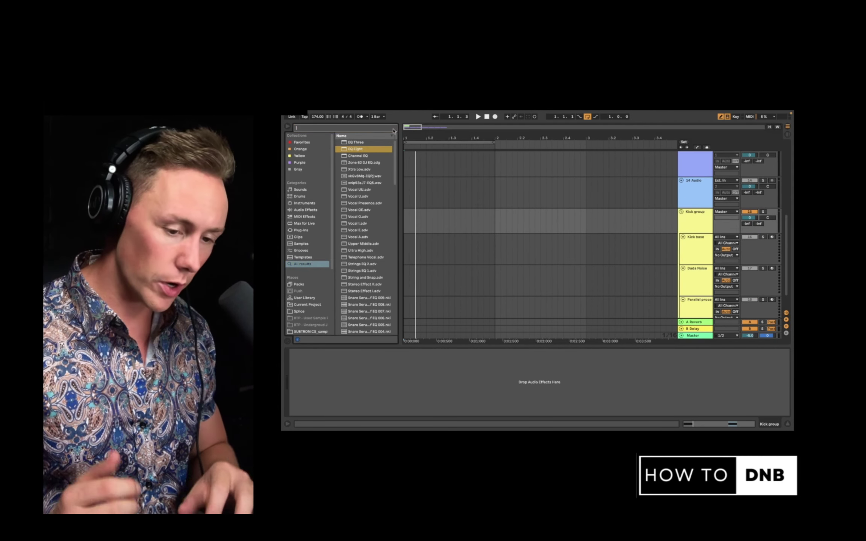
pyautogui.write('serum')
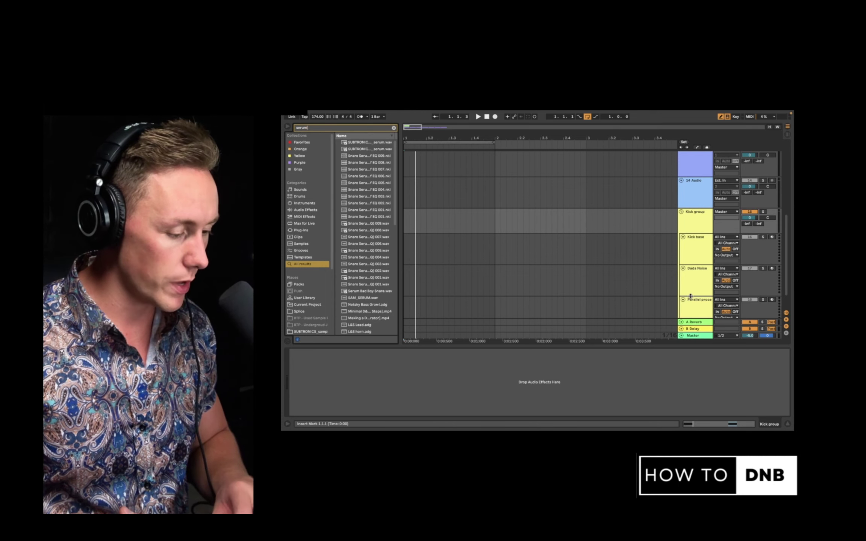
pyautogui.scroll(-1, 695, 270)
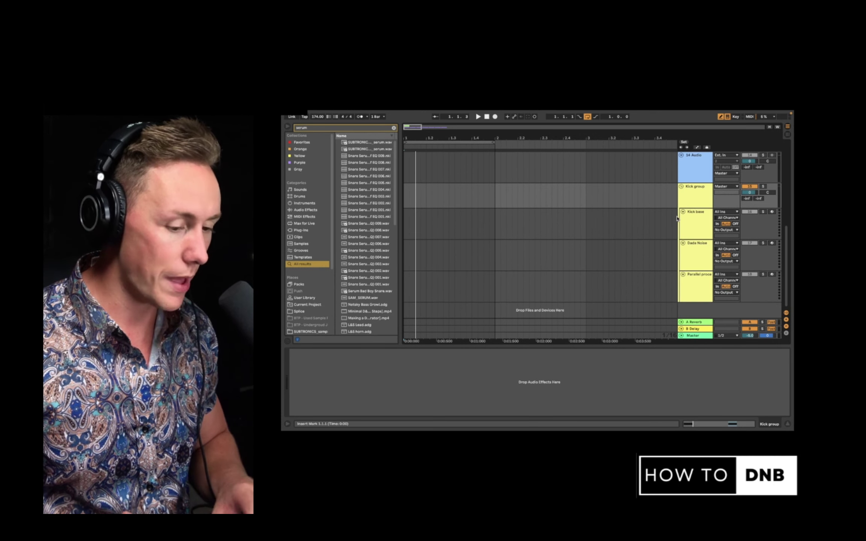
pyautogui.scroll(-10, 357, 188)
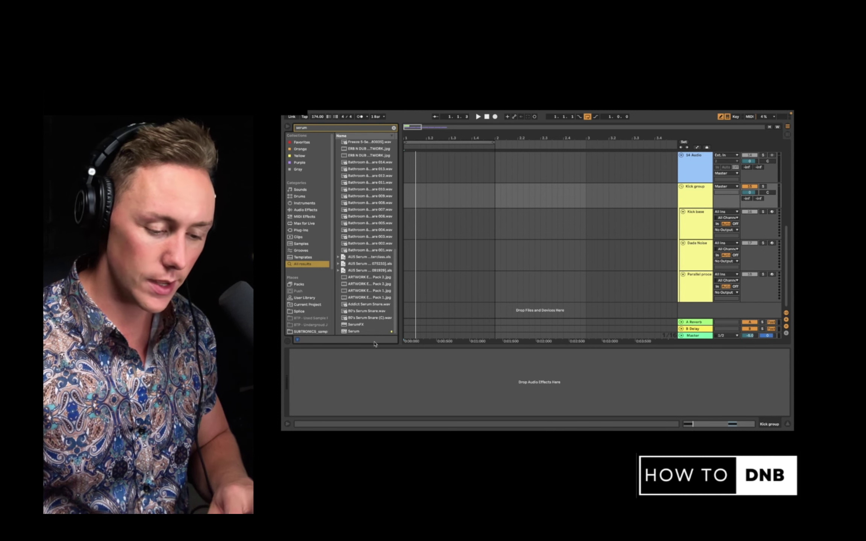
pyautogui.click(361, 332)
pyautogui.moveTo(359, 338); pyautogui.dragTo(404, 219)
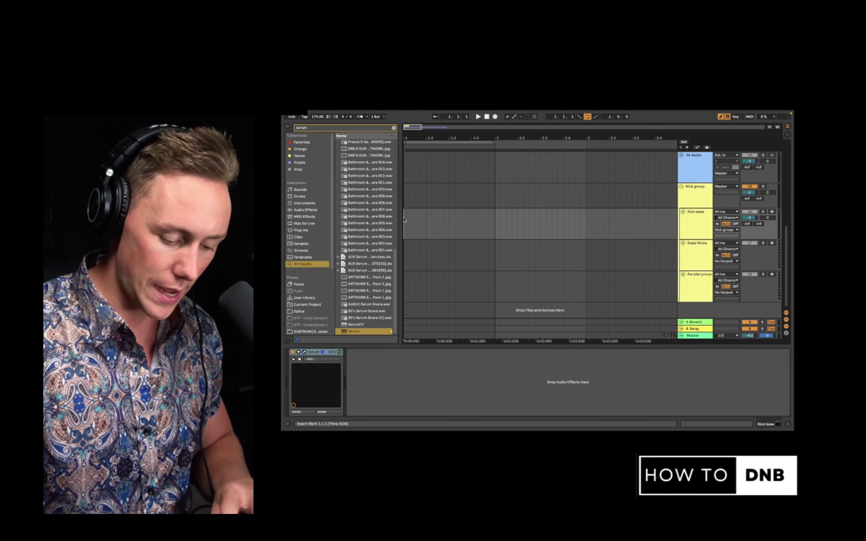
# Step: Place the one-bar kick MIDI clip at bar 1 of the Kick base track, toggle the loop and play it
pyautogui.moveTo(489, 221); pyautogui.dragTo(399, 213)
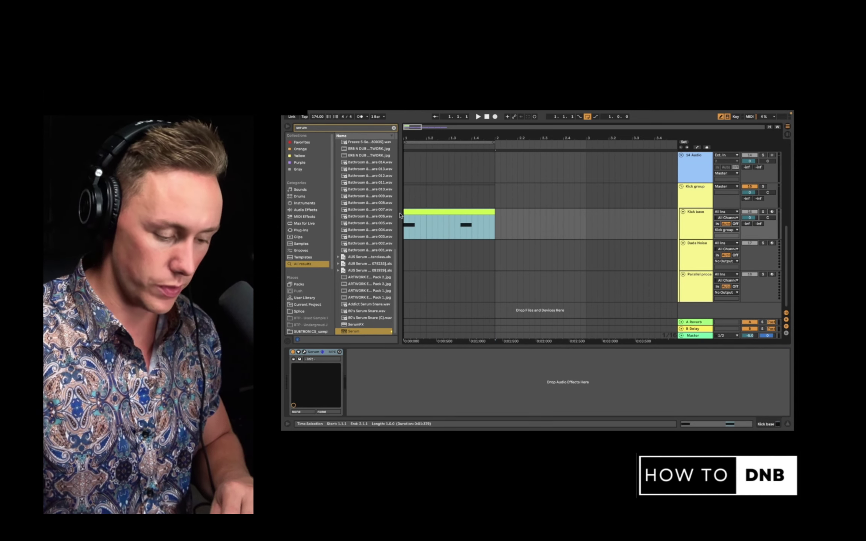
pyautogui.press('super+l')
pyautogui.press('space')
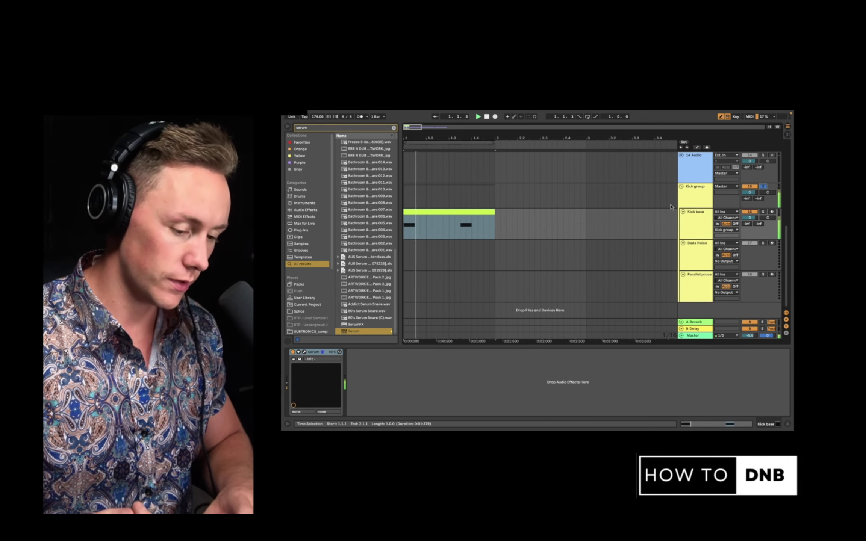
# Step: Open Serum on Kick base, set oscillator A to the Analog Basic Shapes wavetable at octave -2, and audition it
pyautogui.click(304, 352)
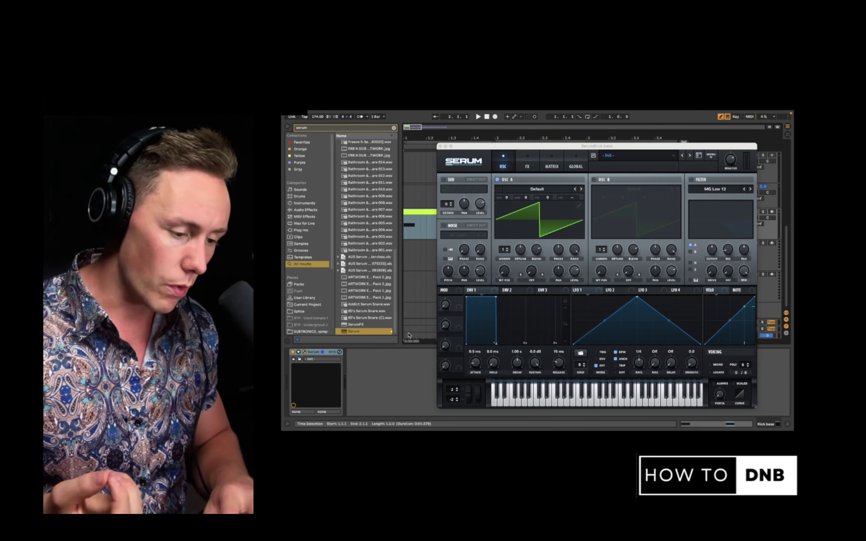
pyautogui.click(552, 189)
pyautogui.moveTo(549, 202)
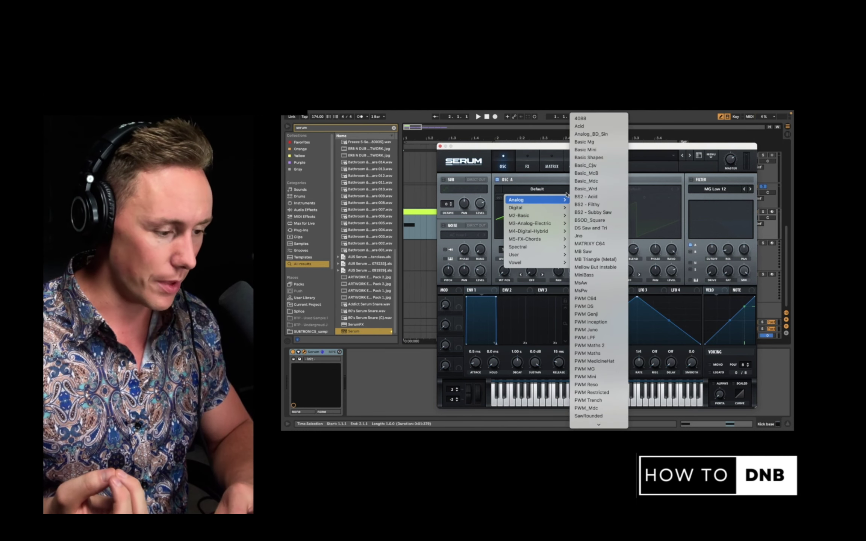
pyautogui.click(608, 158)
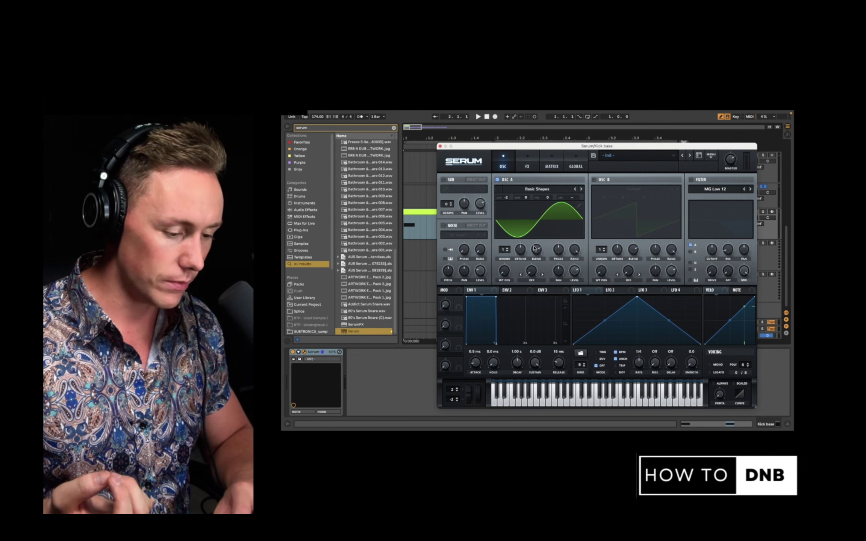
pyautogui.press('space')
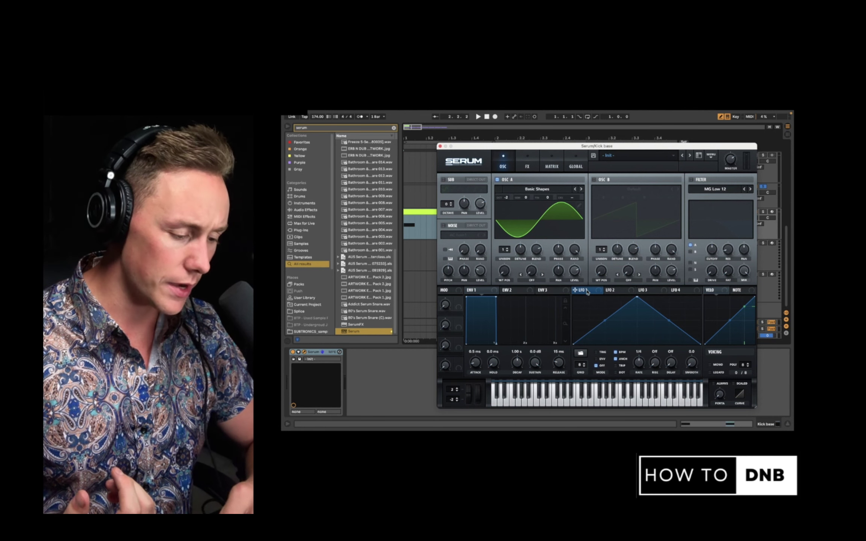
# Step: Assign LFO 1 to oscillator A's level and shape it in envelope mode as a short hold with a steep curved decay
pyautogui.moveTo(587, 291); pyautogui.dragTo(574, 270)
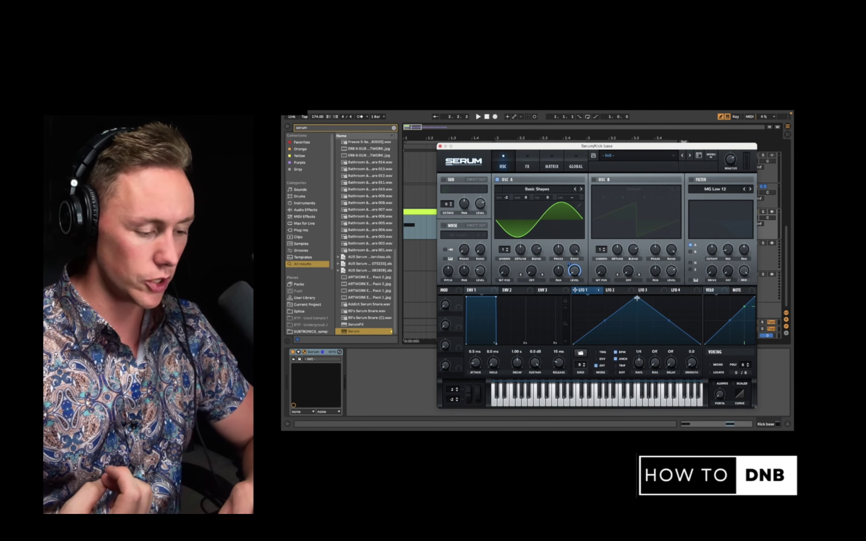
pyautogui.moveTo(636, 297); pyautogui.dragTo(550, 271)
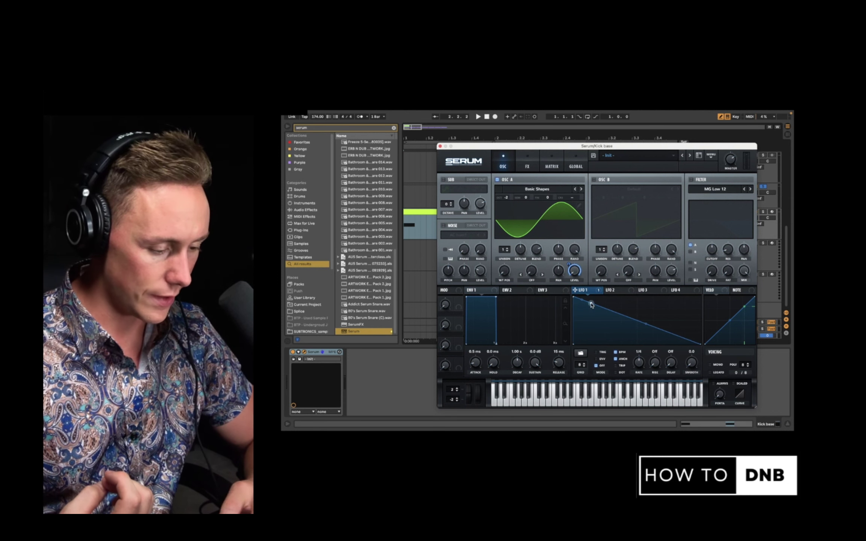
pyautogui.doubleClick(590, 300)
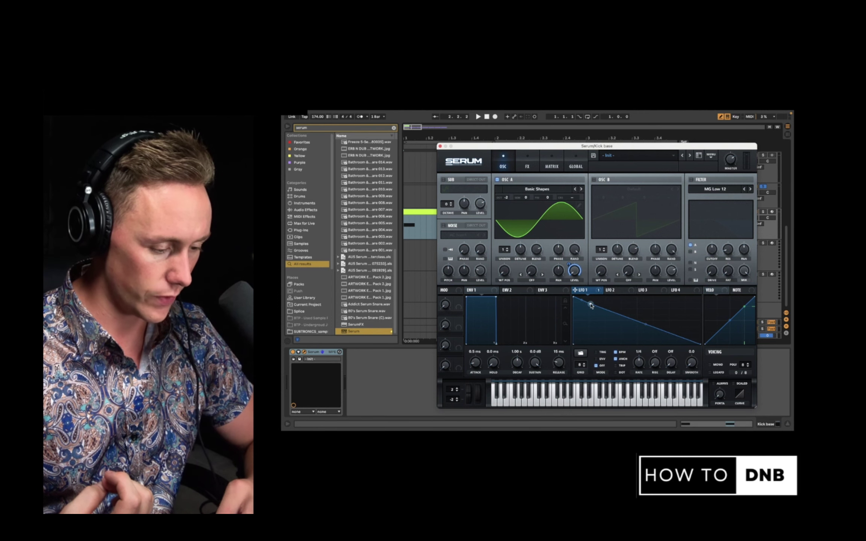
pyautogui.moveTo(590, 300); pyautogui.dragTo(611, 337)
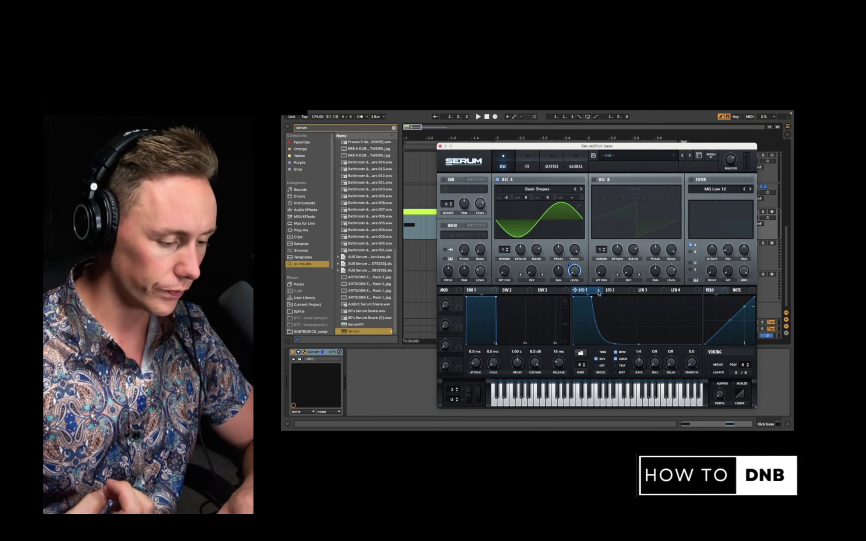
pyautogui.press('space')
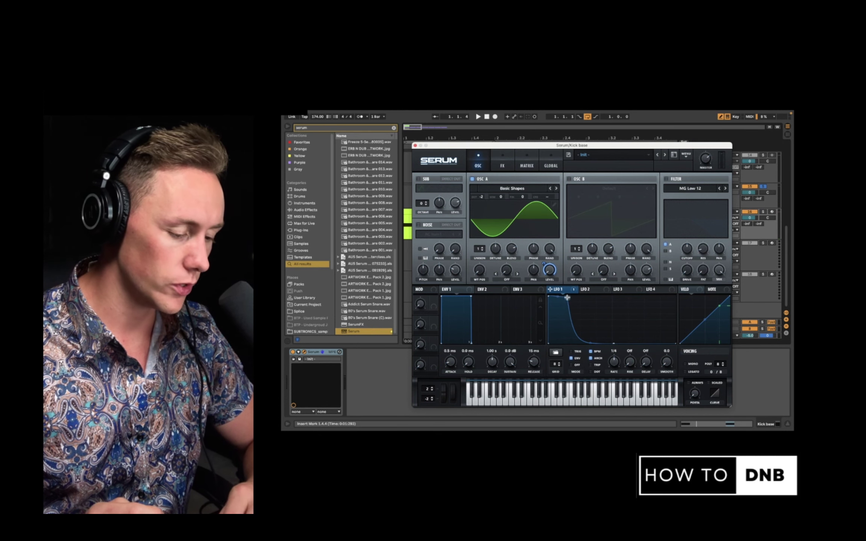
pyautogui.moveTo(567, 297)
pyautogui.mouseDown()
pyautogui.moveTo(594, 290)
pyautogui.moveTo(562, 285)
pyautogui.mouseUp()
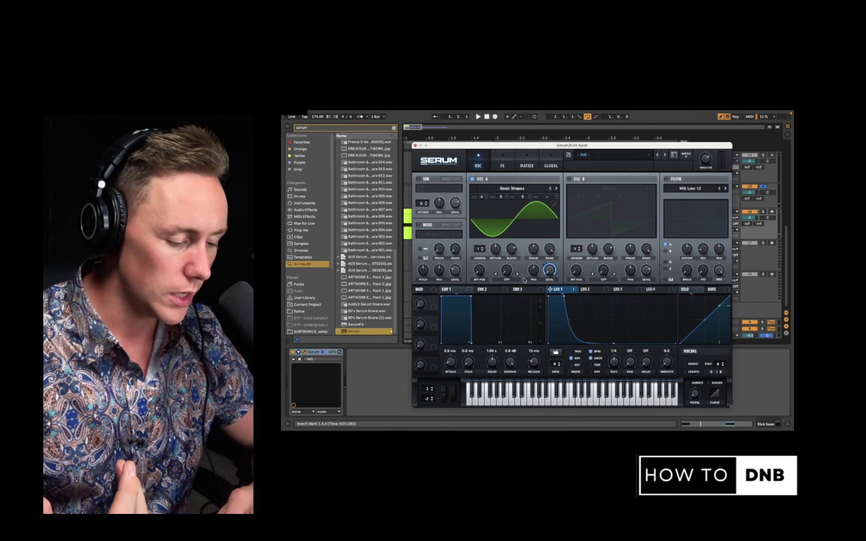
# Step: Shape LFO 2 into a steep curved decay from full height and assign it to oscillator A's coarse pitch
pyautogui.click(591, 289)
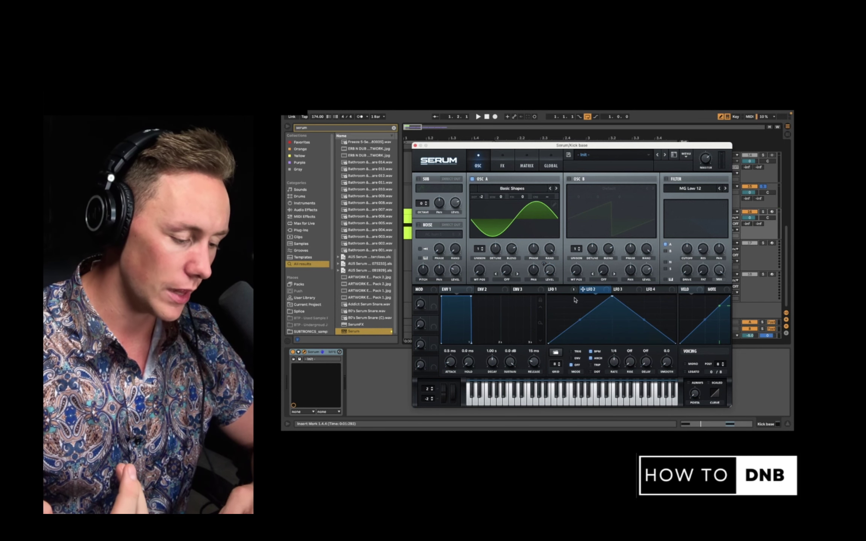
pyautogui.moveTo(611, 297); pyautogui.dragTo(558, 286)
pyautogui.doubleClick(561, 300)
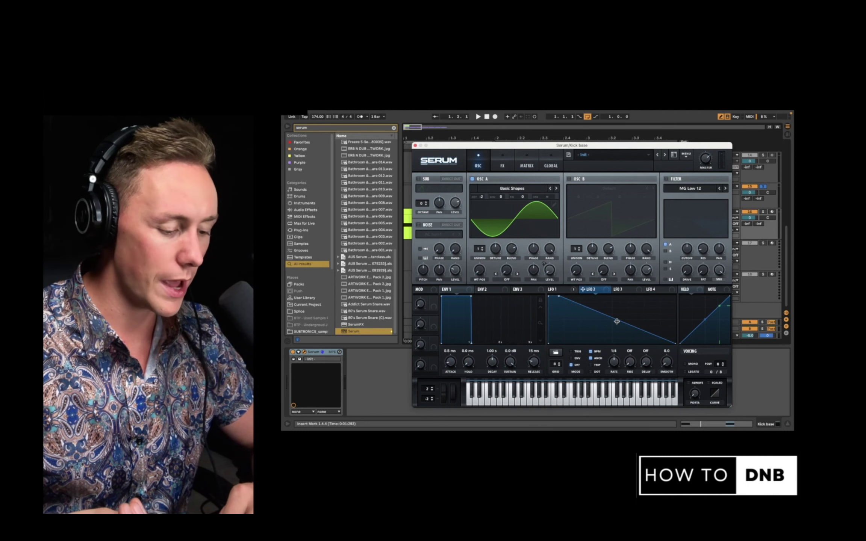
pyautogui.moveTo(617, 320); pyautogui.dragTo(615, 349)
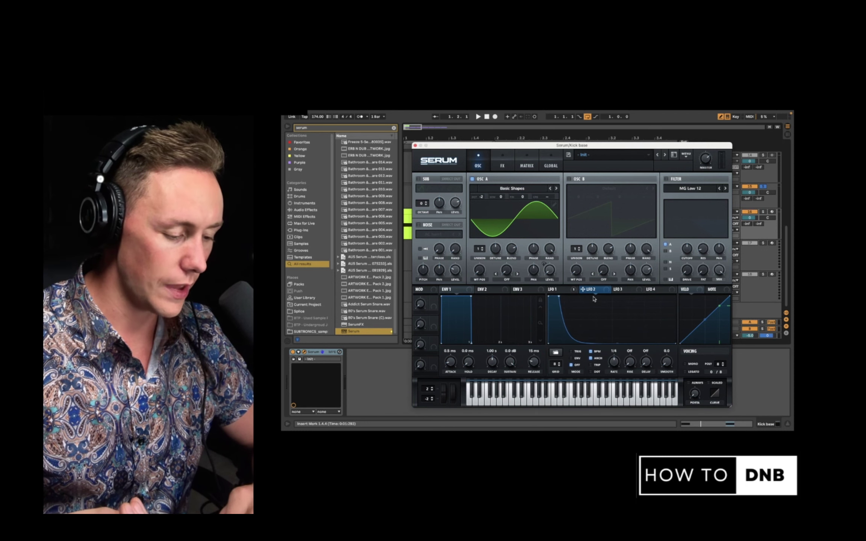
pyautogui.moveTo(599, 291); pyautogui.dragTo(548, 199)
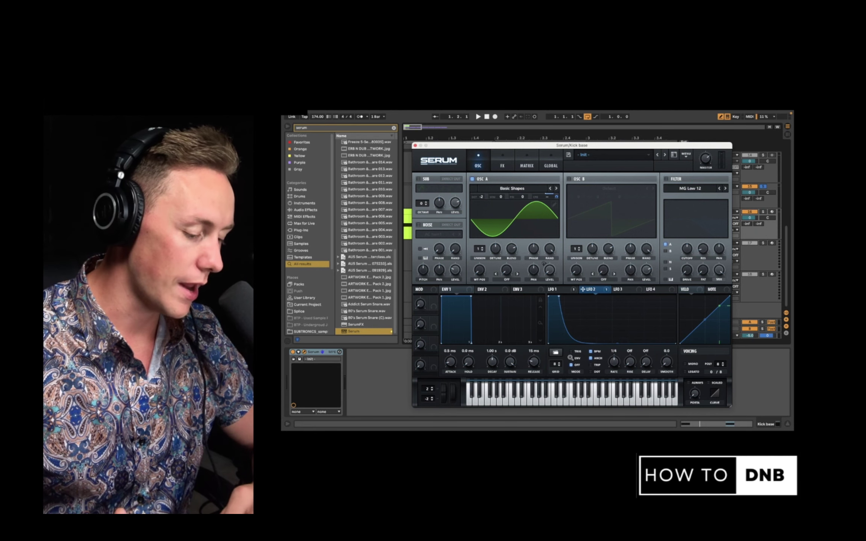
# Step: Set LFO 2 to envelope mode, check its oscillator A coarse pitch depth in the modulation matrix, and audition the kick
pyautogui.click(570, 358)
pyautogui.click(570, 364)
pyautogui.click(520, 160)
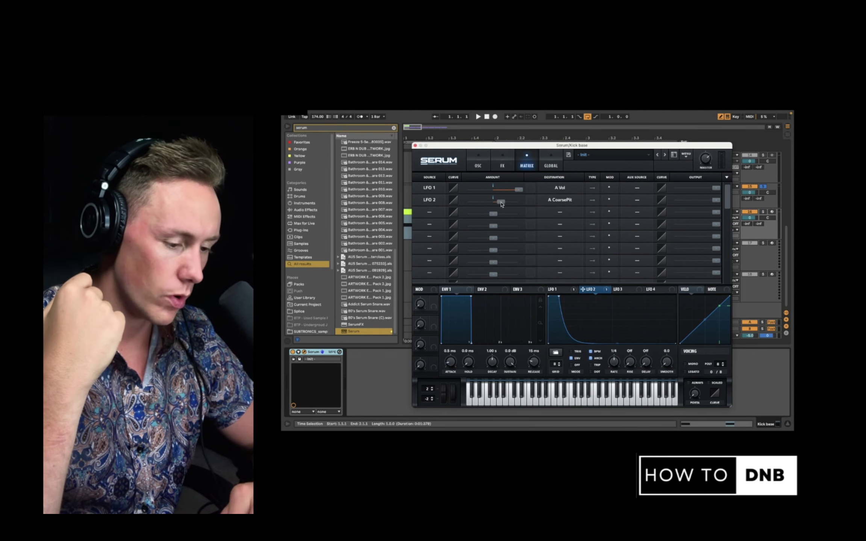
pyautogui.moveTo(501, 204)
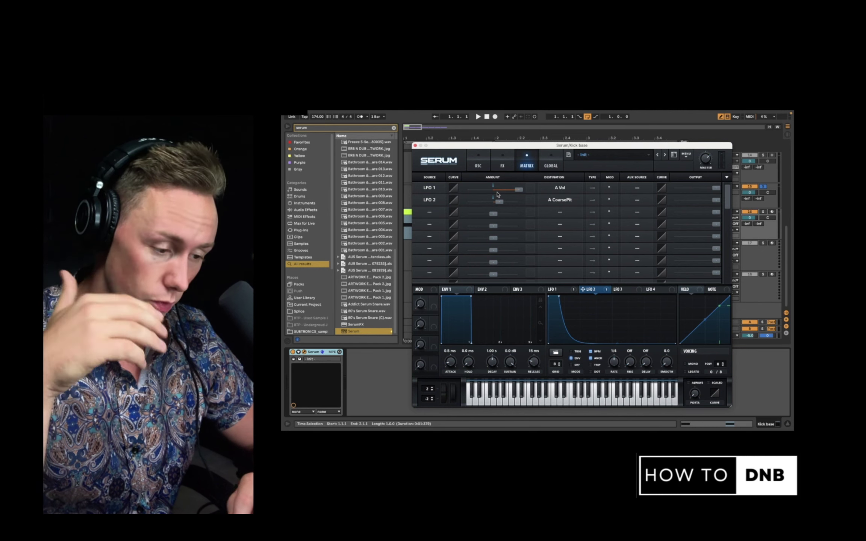
pyautogui.click(478, 162)
pyautogui.press('space')
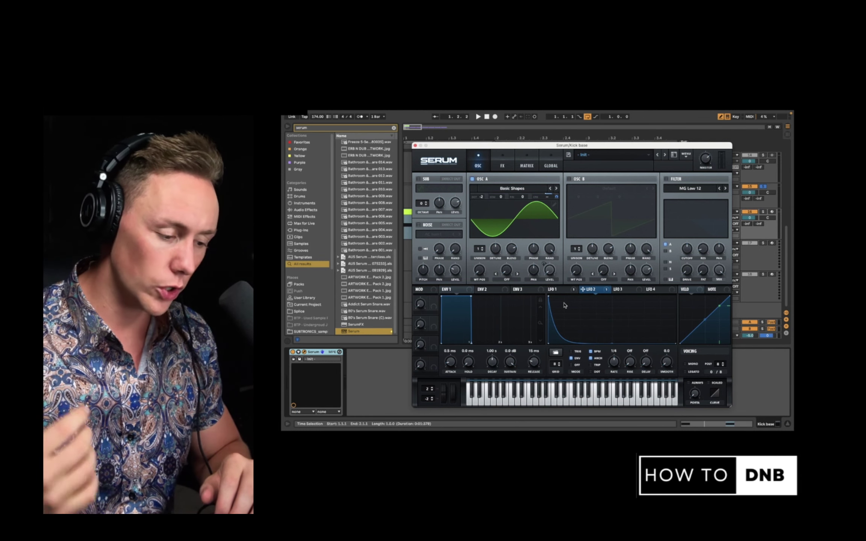
# Step: Shape LFO 3 into a very steep curved decay from full height and assign it to the noise oscillator's level
pyautogui.click(621, 290)
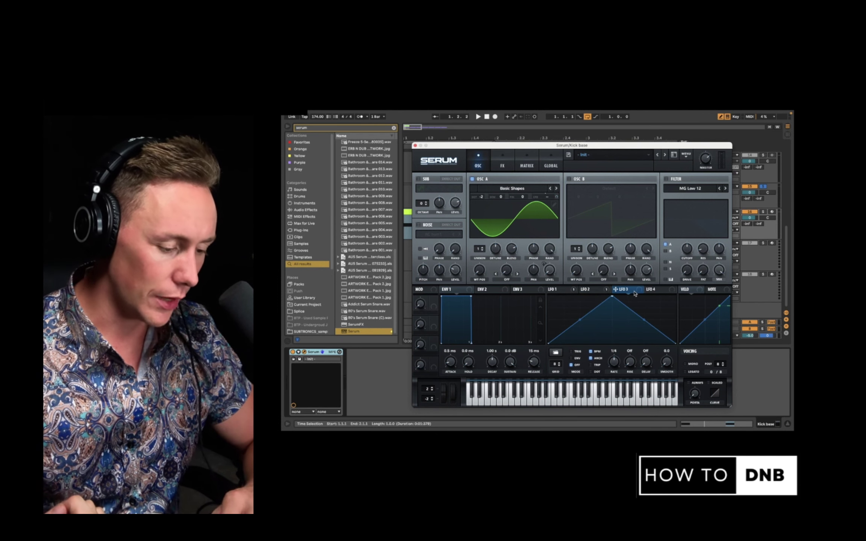
pyautogui.moveTo(612, 297); pyautogui.dragTo(549, 296)
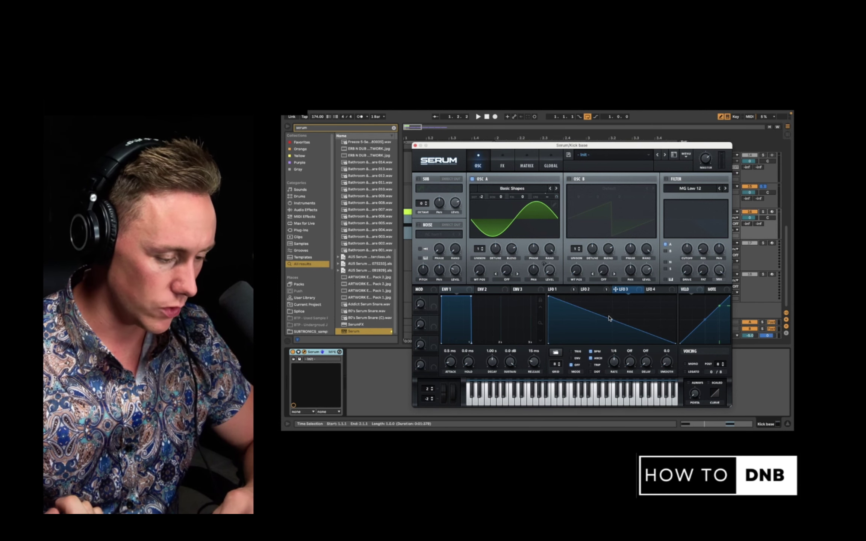
pyautogui.moveTo(612, 320); pyautogui.dragTo(603, 344)
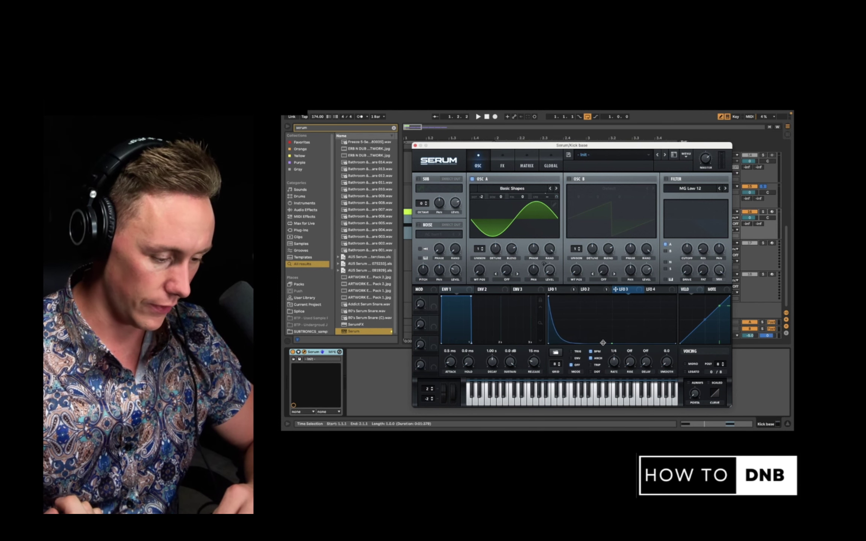
pyautogui.doubleClick(587, 342)
pyautogui.moveTo(634, 293); pyautogui.dragTo(455, 269)
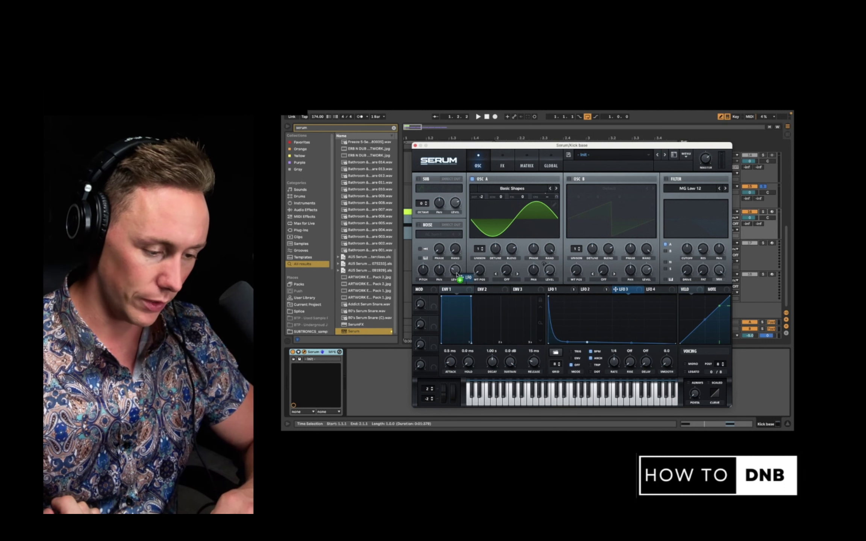
# Step: Enable the AC hum1 noise oscillator, turn its base level down, and set LFO 3 to envelope mode while auditioning the kick
pyautogui.click(418, 225)
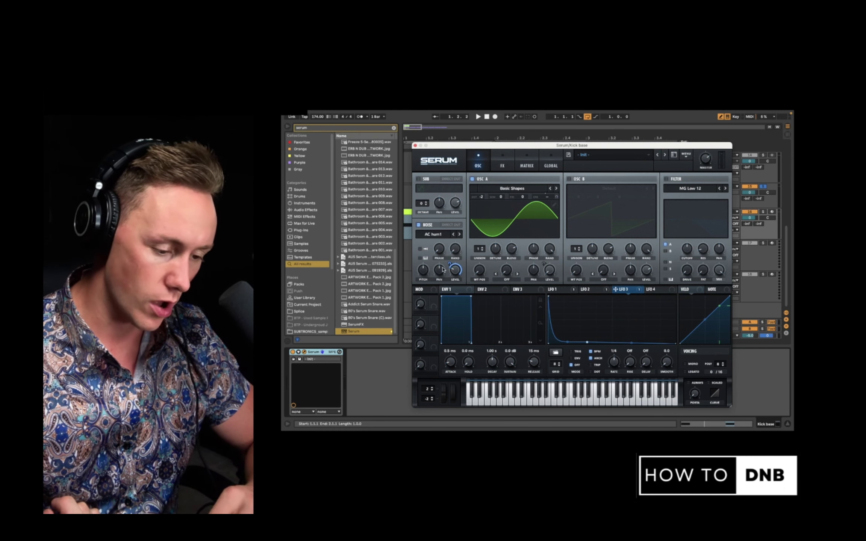
pyautogui.moveTo(457, 275); pyautogui.dragTo(455, 309)
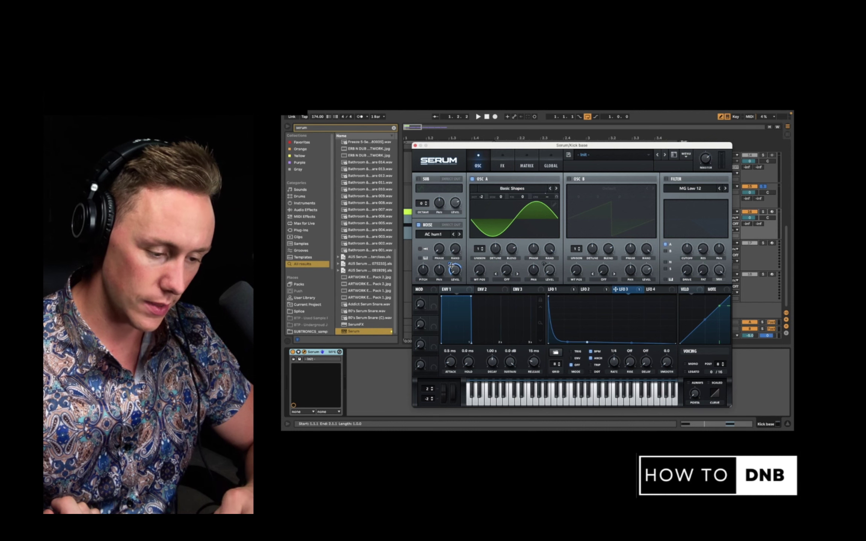
pyautogui.moveTo(450, 265)
pyautogui.press('space')
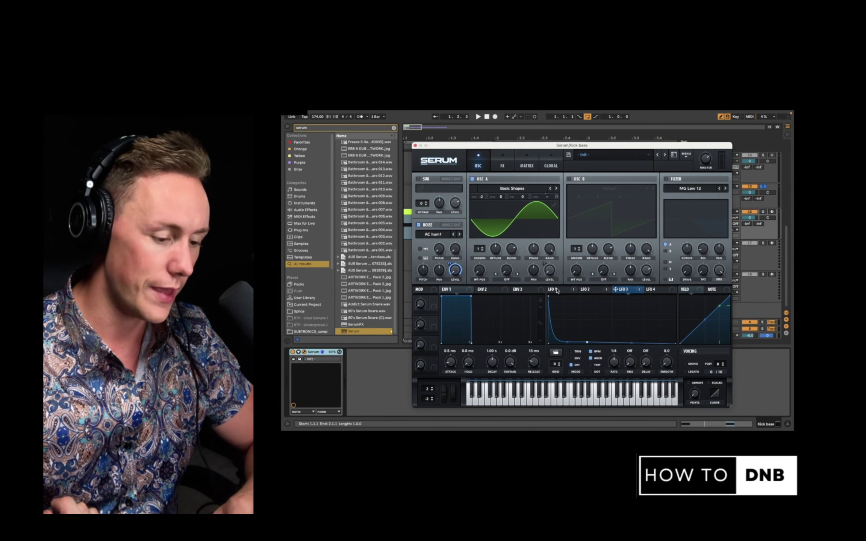
pyautogui.moveTo(556, 288)
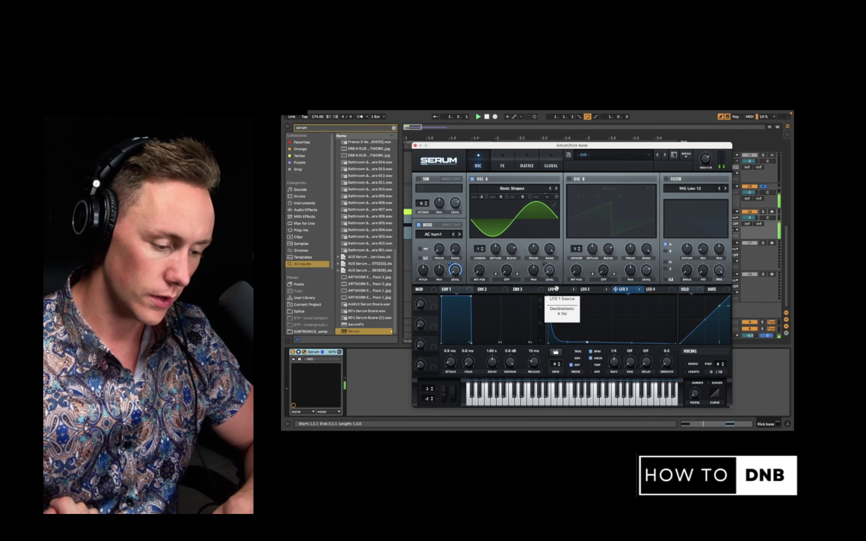
pyautogui.click(572, 358)
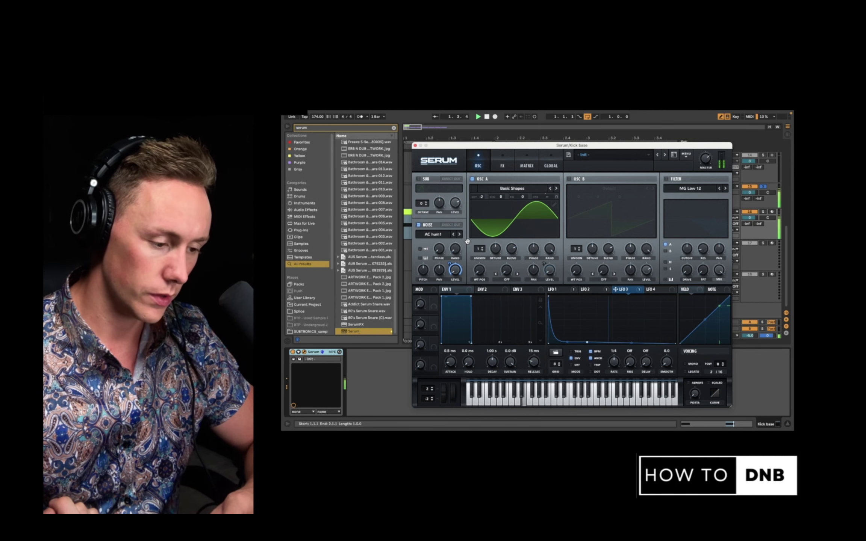
pyautogui.press('space')
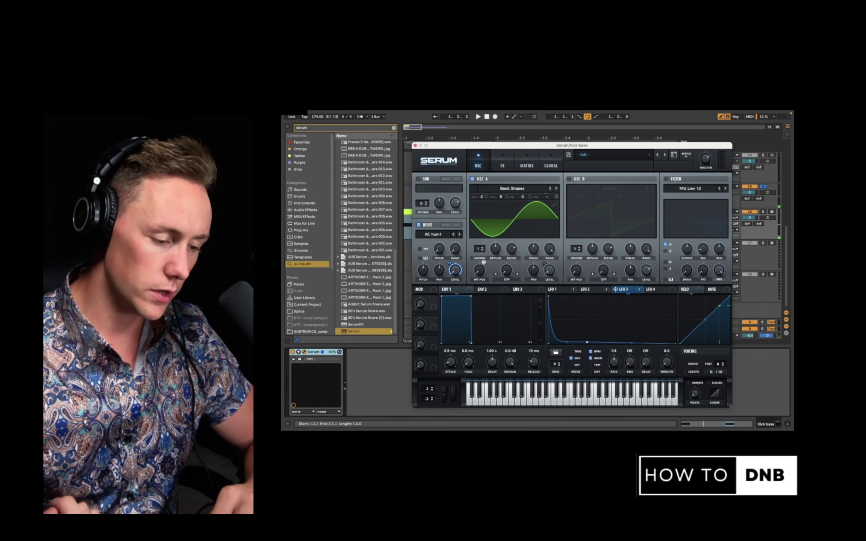
# Step: View the kick drum images in the web browser, return to Ableton Live and audition the kick
pyautogui.hotkey('ctrl', 'Right')
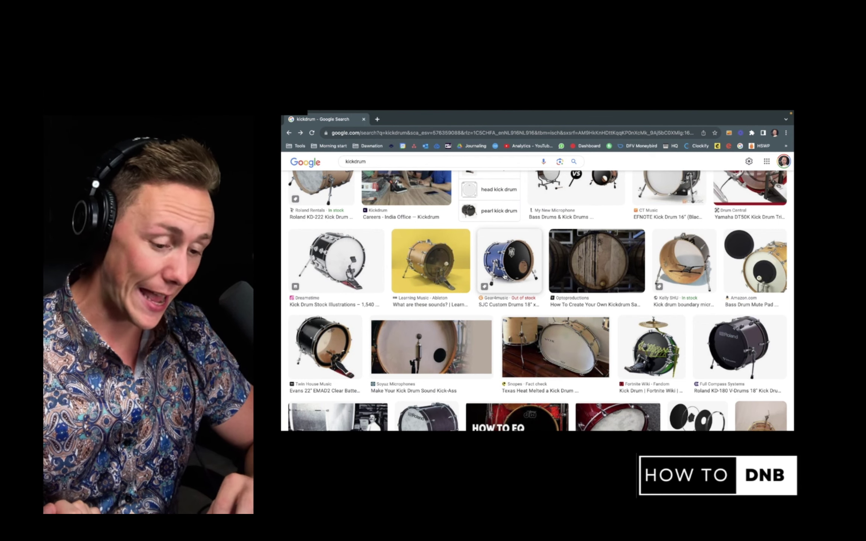
pyautogui.hotkey('ctrl', 'Left')
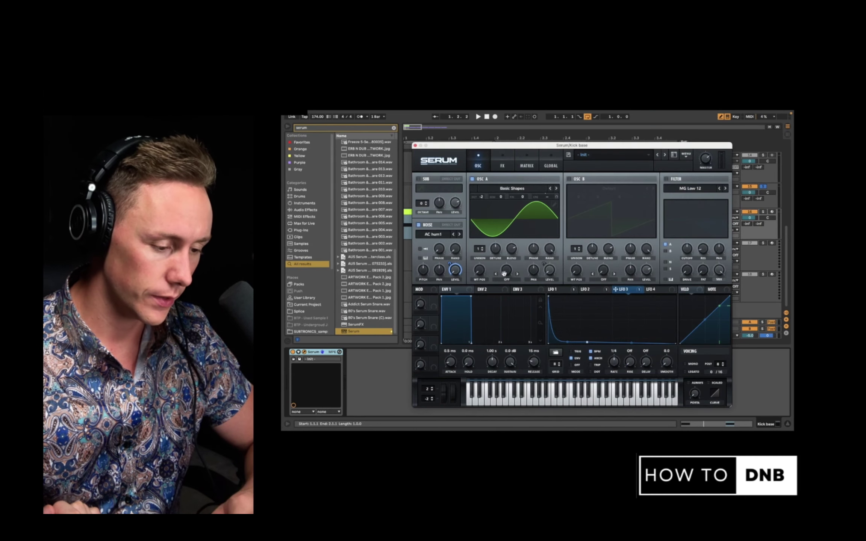
pyautogui.press('space')
pyautogui.press('space')
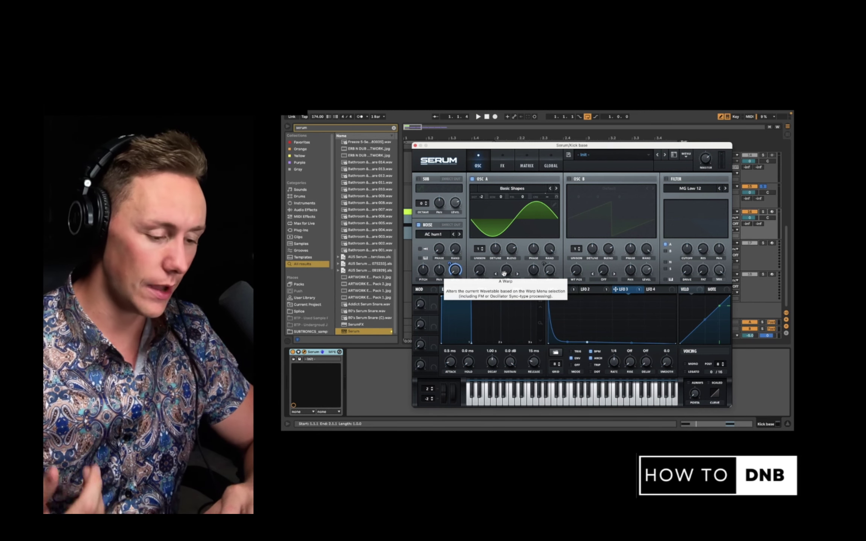
# Step: Shape LFO 4 into a very steep curved decay from full height and assign it to oscillator A's coarse pitch
pyautogui.click(657, 290)
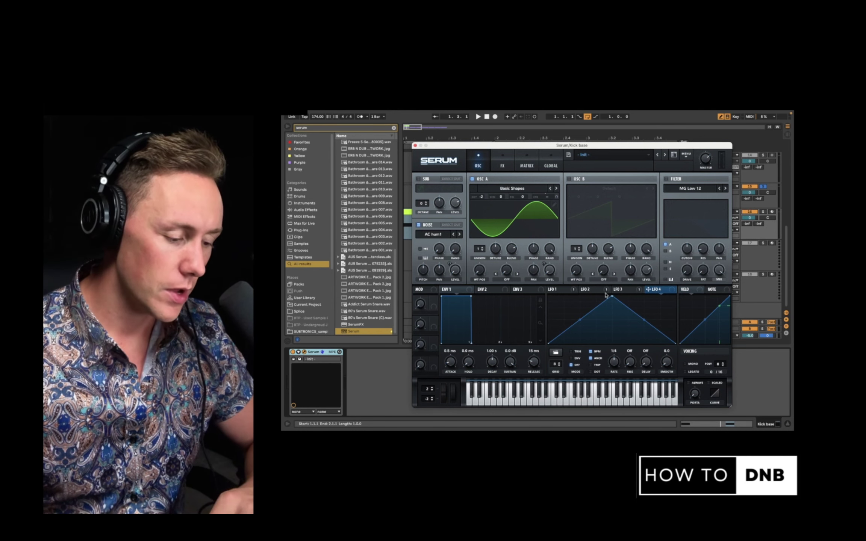
pyautogui.moveTo(613, 298); pyautogui.dragTo(534, 289)
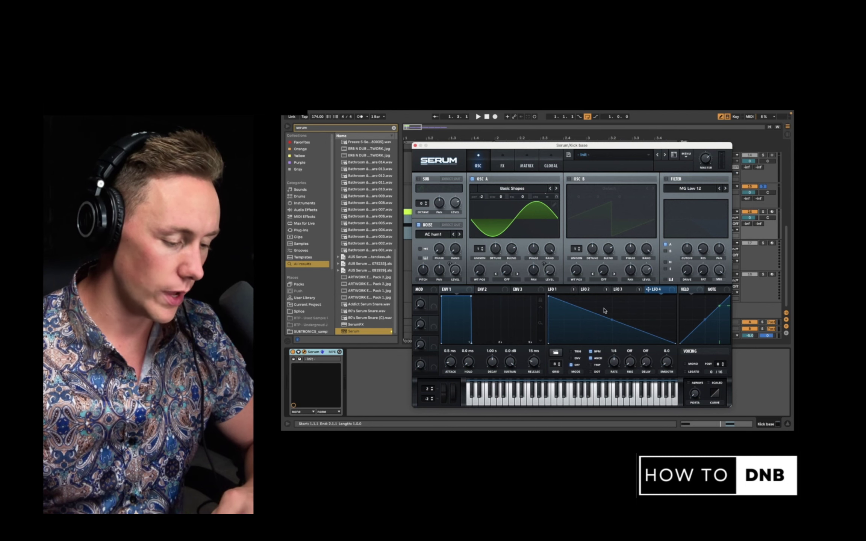
pyautogui.moveTo(612, 321); pyautogui.dragTo(611, 342)
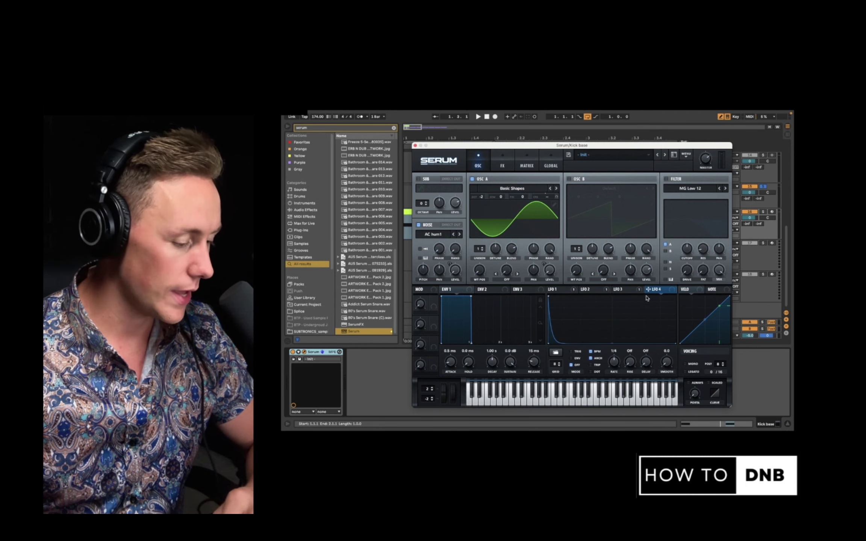
pyautogui.moveTo(654, 290); pyautogui.dragTo(555, 198)
# Step: Set LFO 4's modulation amount on oscillator A's coarse pitch to about 35 in the matrix while the kick plays
pyautogui.click(502, 166)
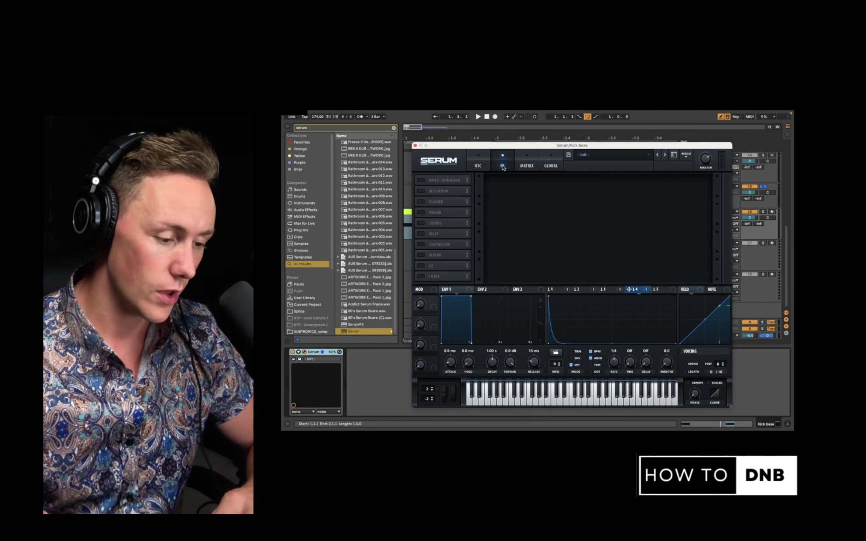
pyautogui.click(522, 166)
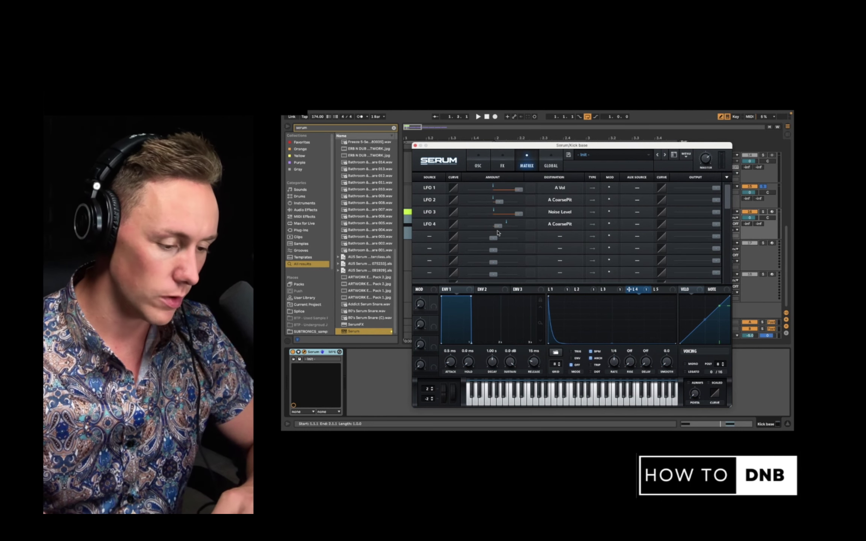
pyautogui.moveTo(497, 228); pyautogui.dragTo(496, 230)
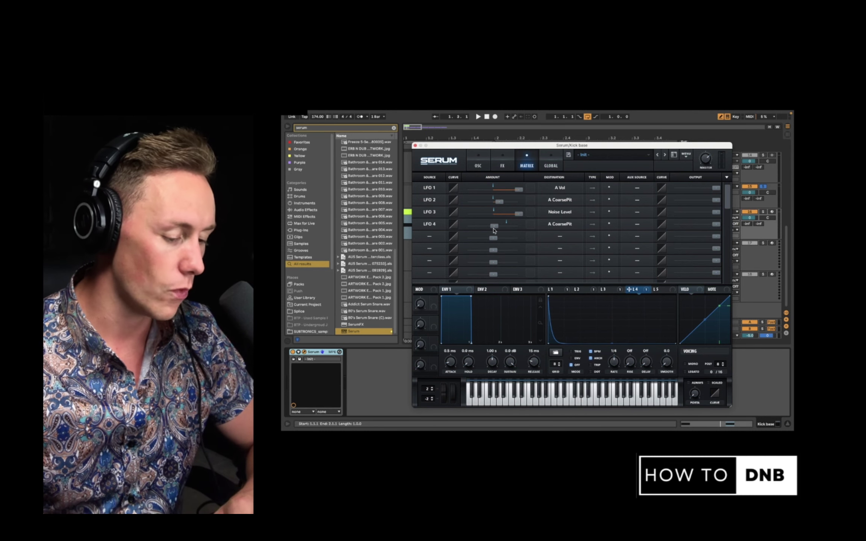
pyautogui.press('space')
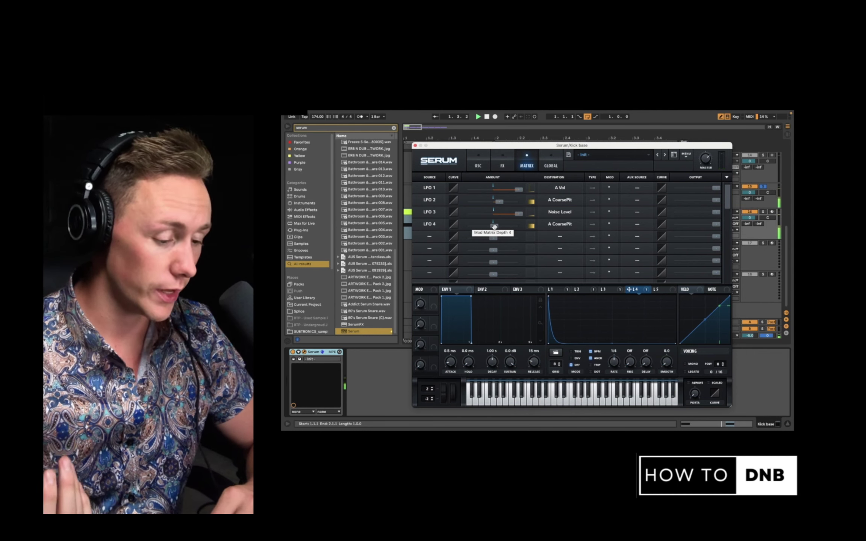
pyautogui.moveTo(494, 227); pyautogui.dragTo(499, 227)
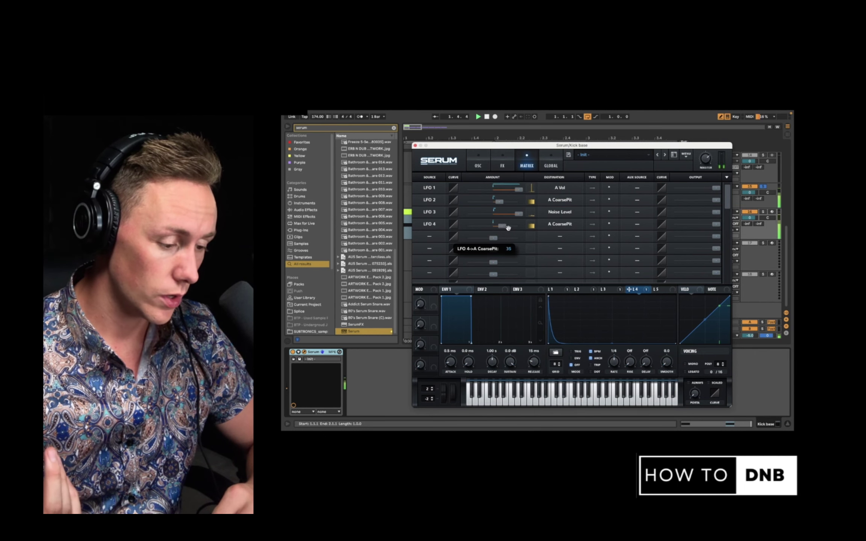
# Step: Enable the filter as High 24 and route only the noise oscillator through it, leaving oscillator A out
pyautogui.click(477, 165)
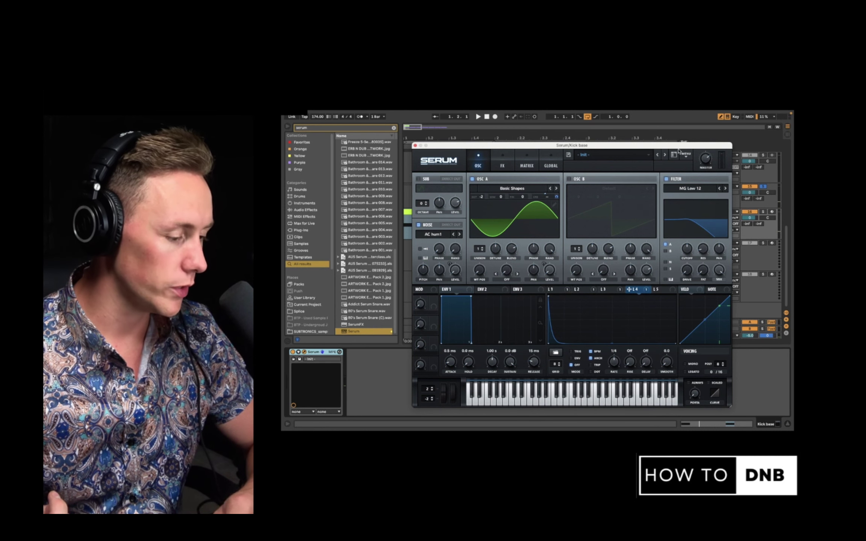
pyautogui.click(690, 188)
pyautogui.click(671, 263)
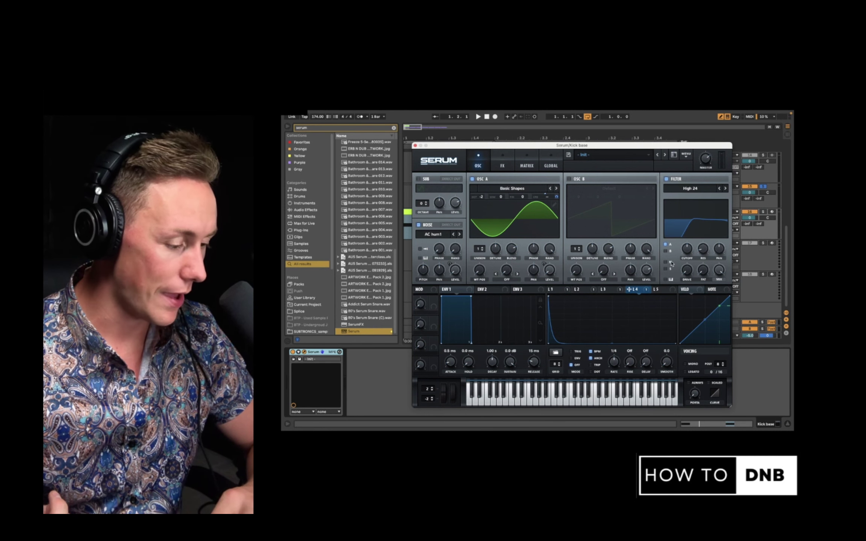
pyautogui.click(665, 244)
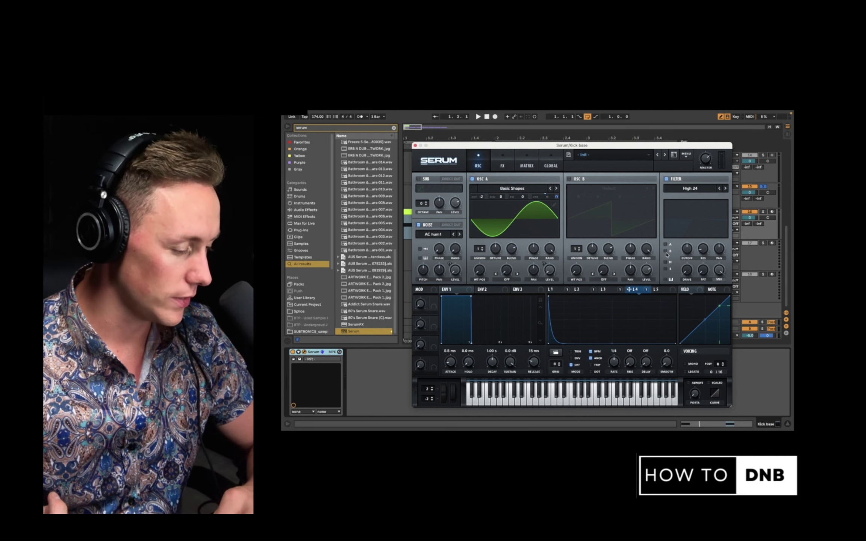
pyautogui.click(666, 262)
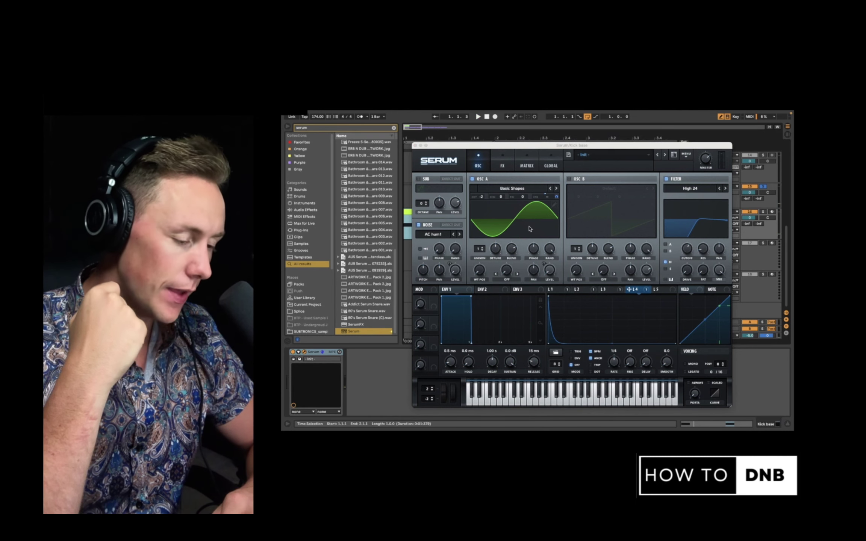
# Step: Add Tube distortion with raised drive, adjust its output level while auditioning the kick, and return to the oscillators
pyautogui.click(502, 164)
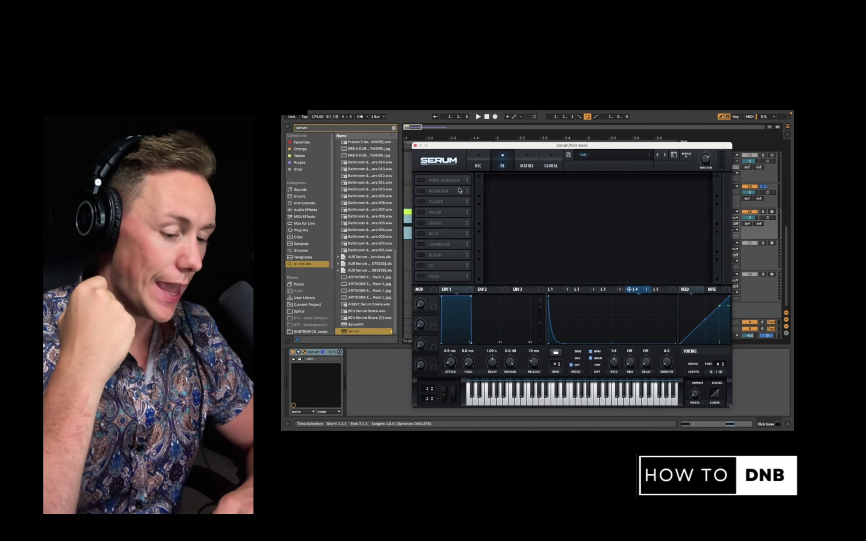
pyautogui.click(421, 191)
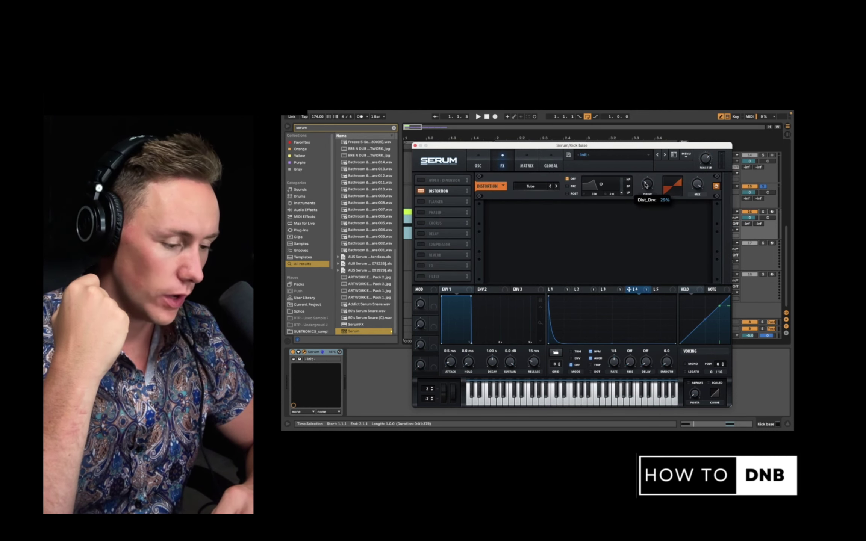
pyautogui.moveTo(645, 184); pyautogui.dragTo(654, 162)
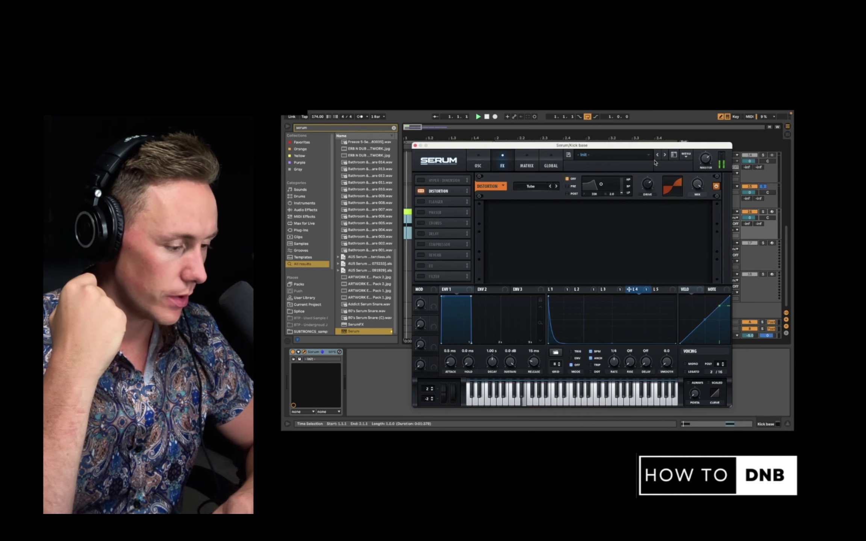
pyautogui.press('space')
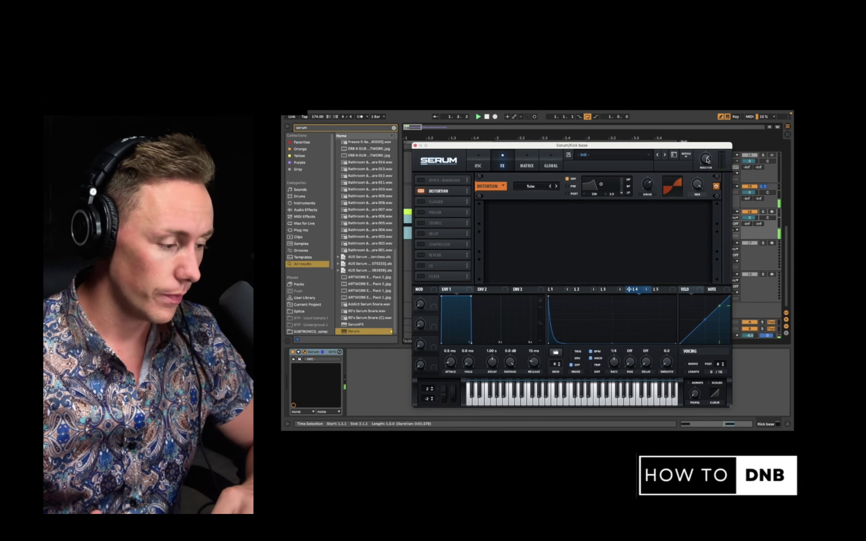
pyautogui.click(699, 195)
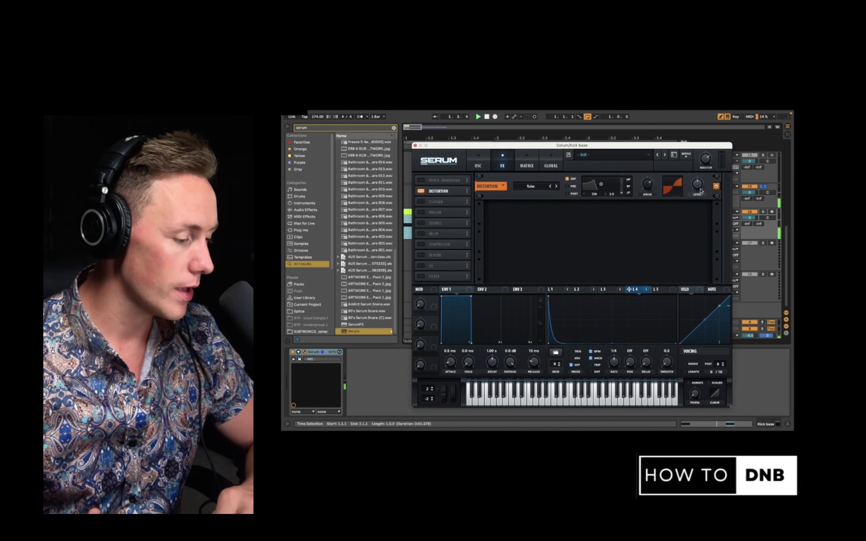
pyautogui.moveTo(697, 184); pyautogui.dragTo(703, 170)
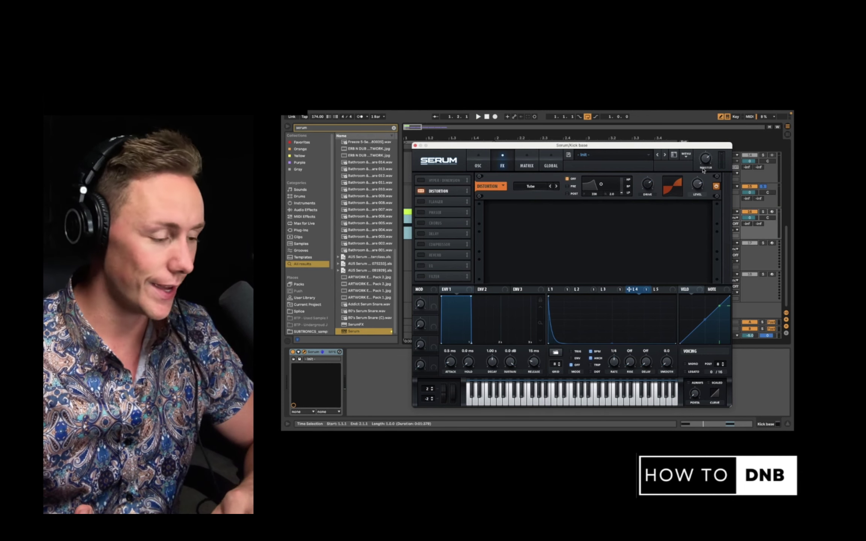
pyautogui.click(478, 166)
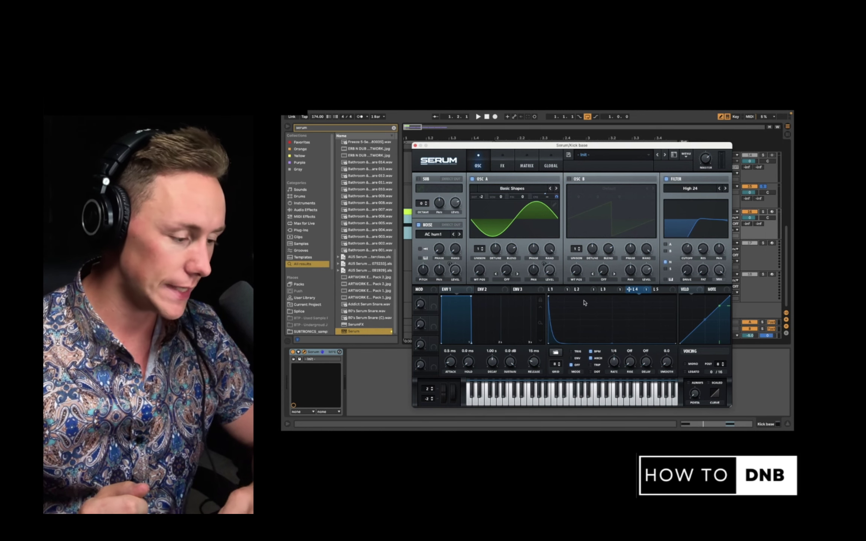
# Step: Strip the kick base back to oscillator A by disabling the filter, LFO 3's noise level modulation and the noise oscillator, then audition it
pyautogui.click(667, 180)
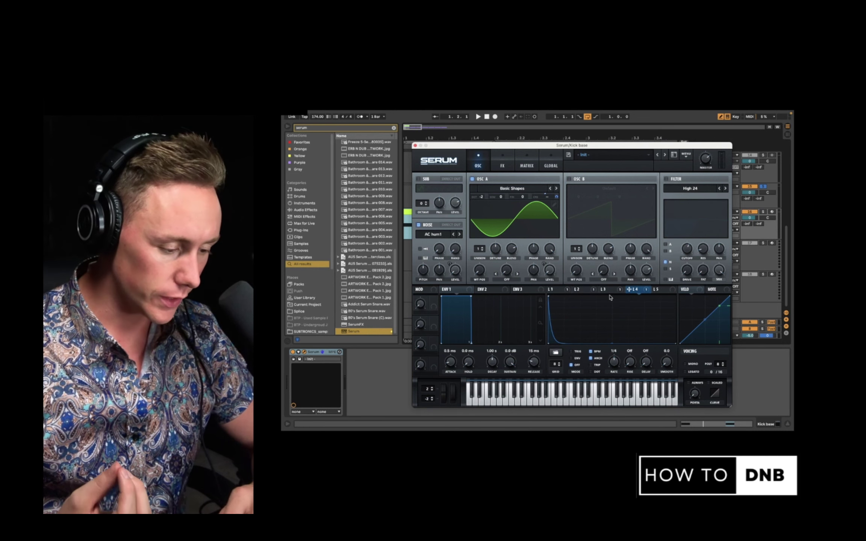
pyautogui.click(615, 292)
pyautogui.rightClick(610, 293)
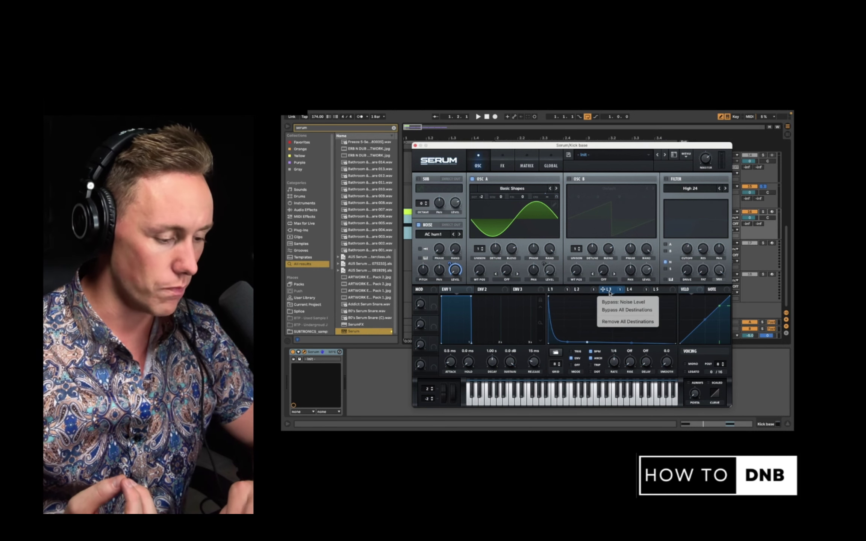
pyautogui.click(609, 302)
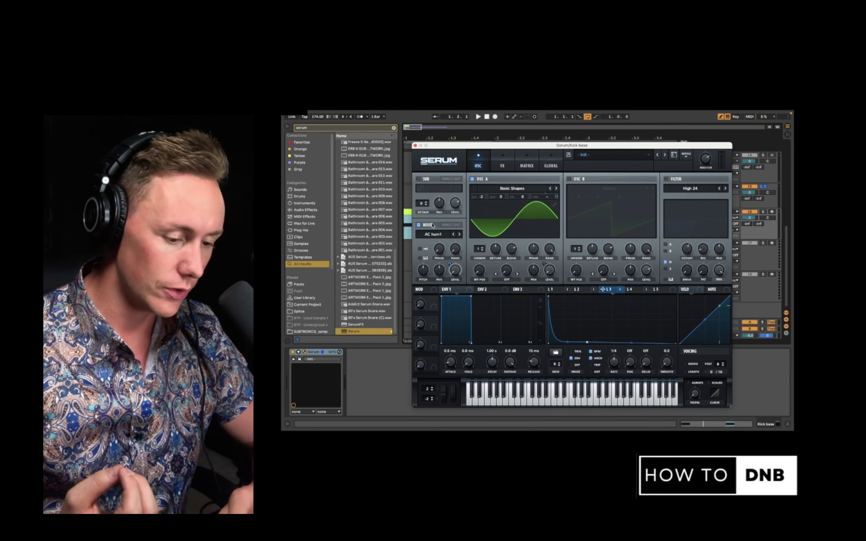
pyautogui.click(420, 226)
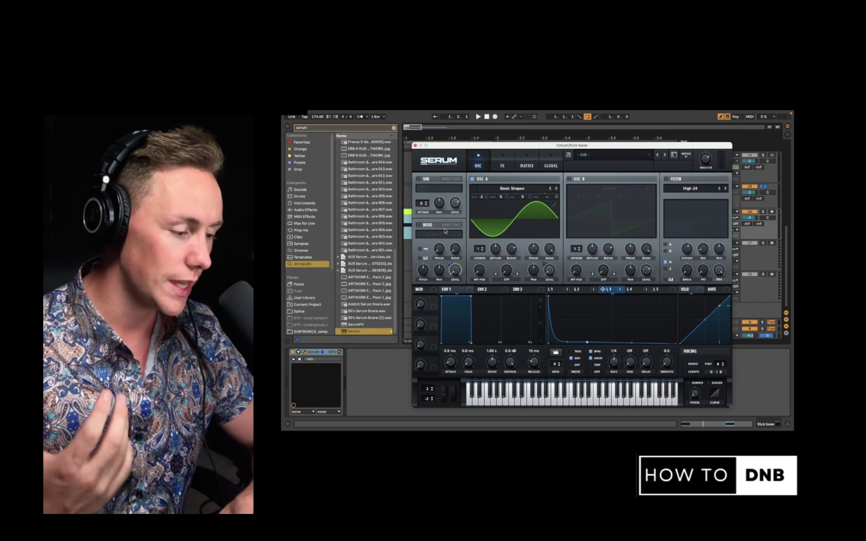
pyautogui.press('space')
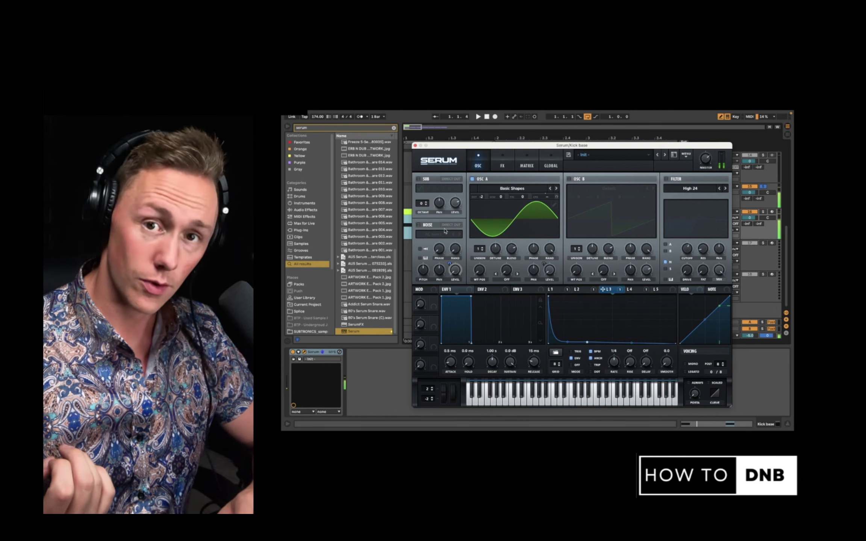
pyautogui.press('space')
pyautogui.click(415, 146)
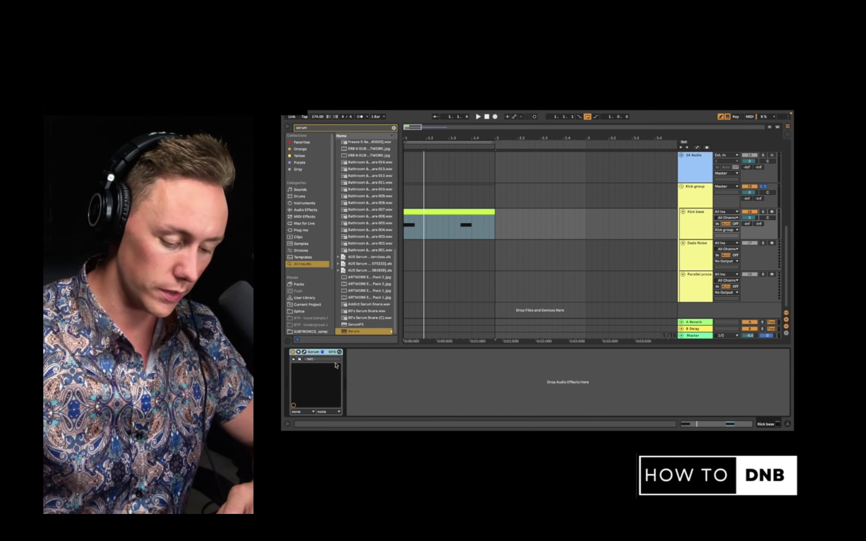
# Step: Group the kick base Serum into an instrument rack, show its chain list and rename the chain as Base
pyautogui.hotkey('ctrl', 'g')
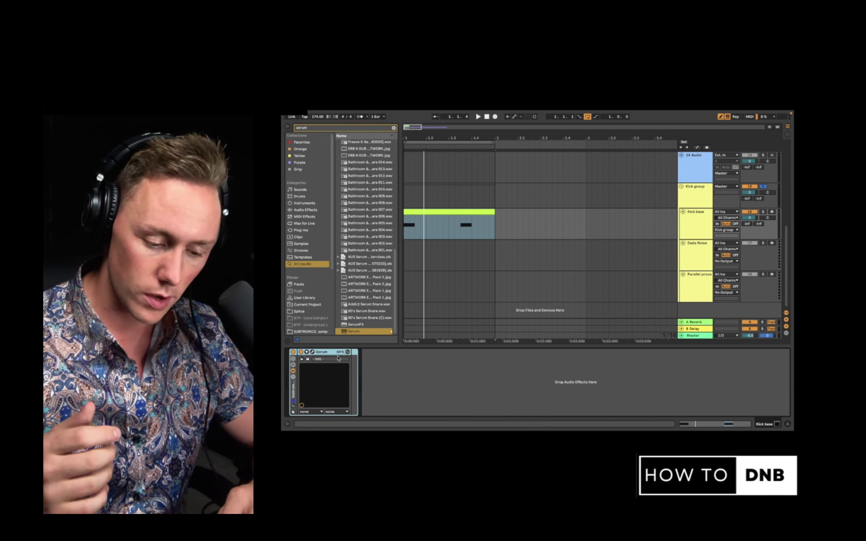
pyautogui.click(293, 377)
pyautogui.click(318, 370)
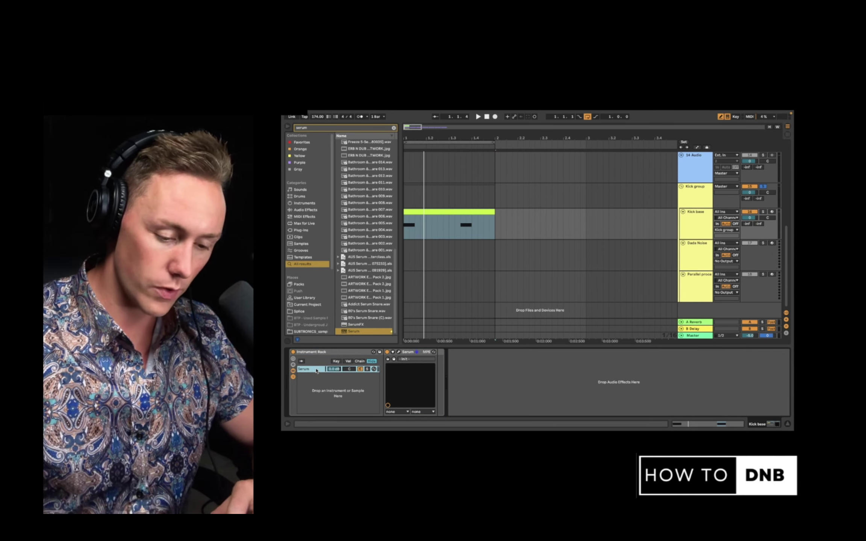
pyautogui.hotkey('ctrl', 'r')
pyautogui.write('B')
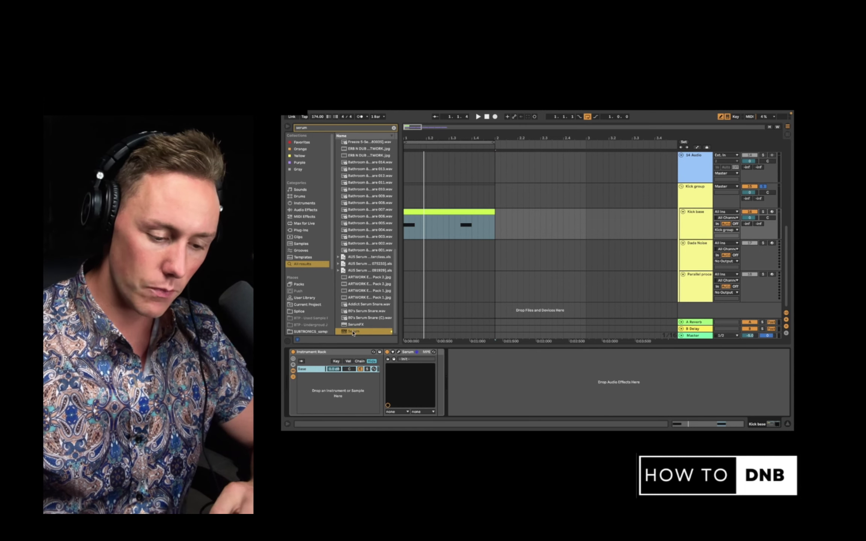
# Step: Add a second Serum chain to the rack with AC hum1 noise switched on and the filter enabled as High 24
pyautogui.click(347, 376)
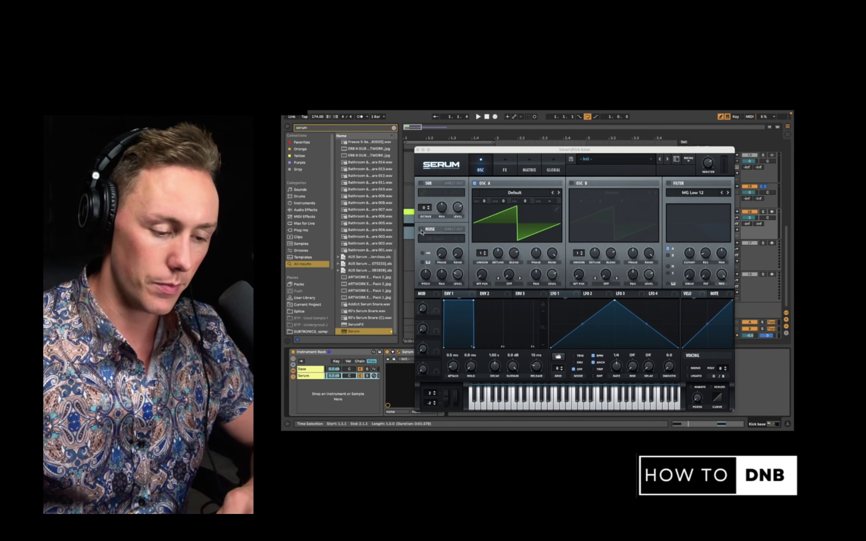
pyautogui.click(421, 230)
pyautogui.click(669, 183)
pyautogui.click(692, 193)
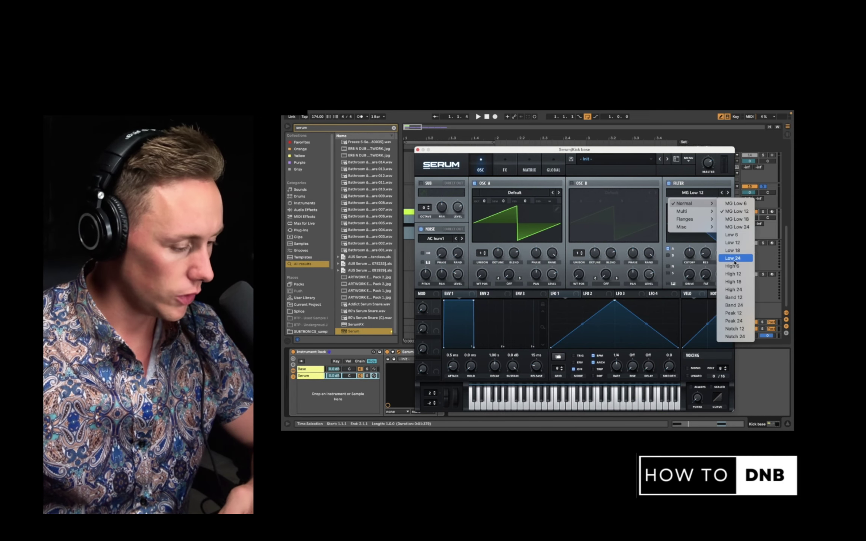
pyautogui.click(733, 289)
# Step: Assign LFO 1 to the noise level as a steep curved decay in envelope mode, switch off oscillator A and audition the soloed chain
pyautogui.moveTo(552, 293); pyautogui.dragTo(455, 314)
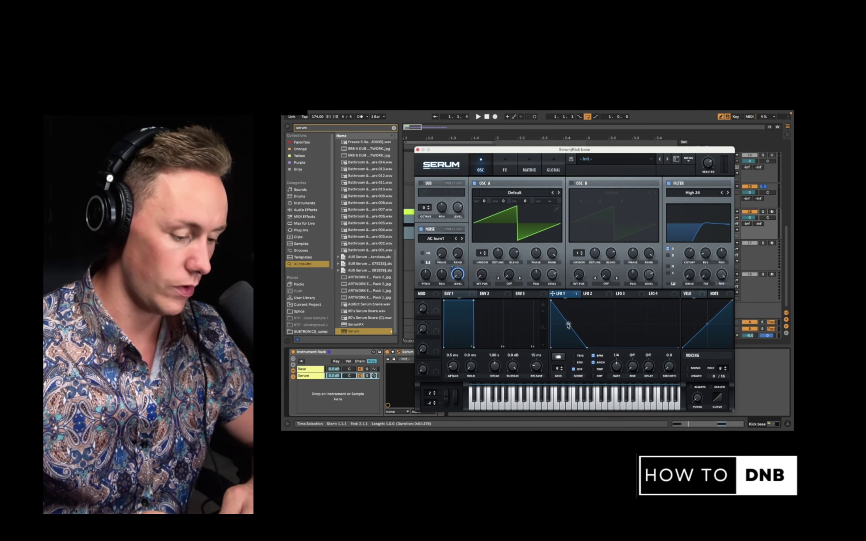
pyautogui.moveTo(568, 324); pyautogui.dragTo(568, 347)
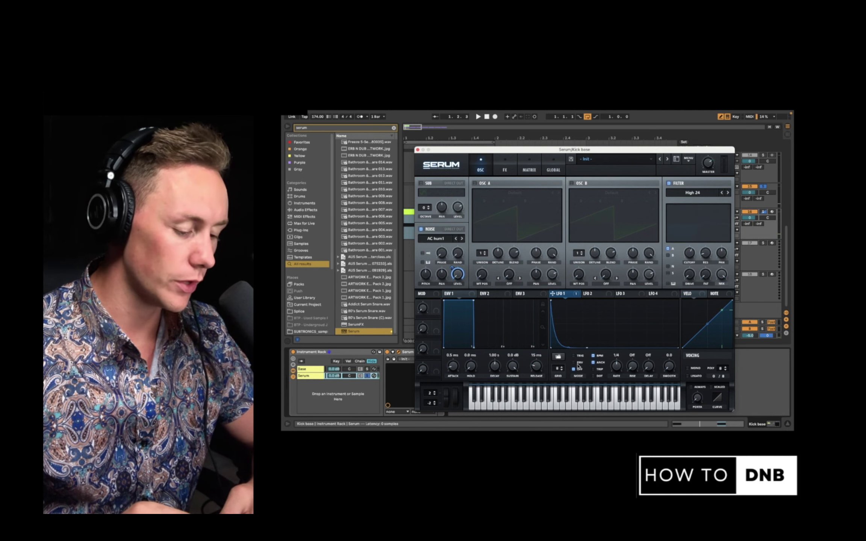
pyautogui.click(475, 183)
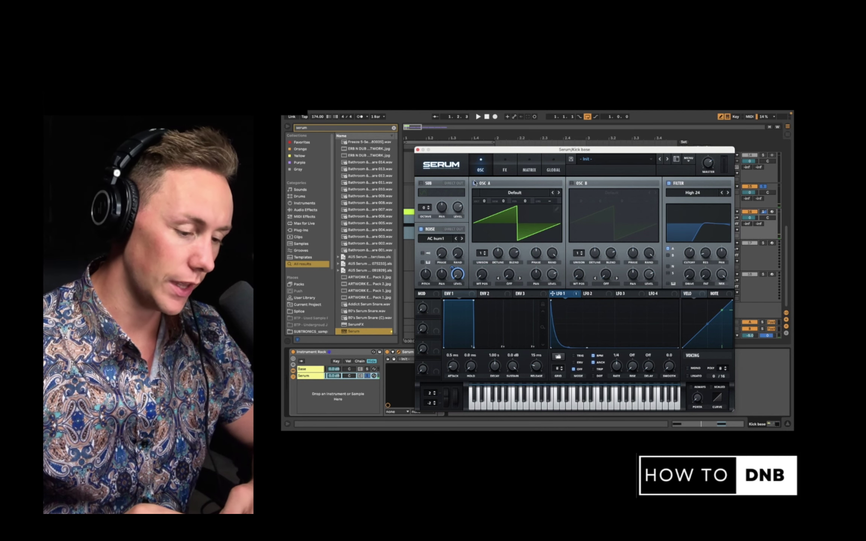
pyautogui.click(475, 183)
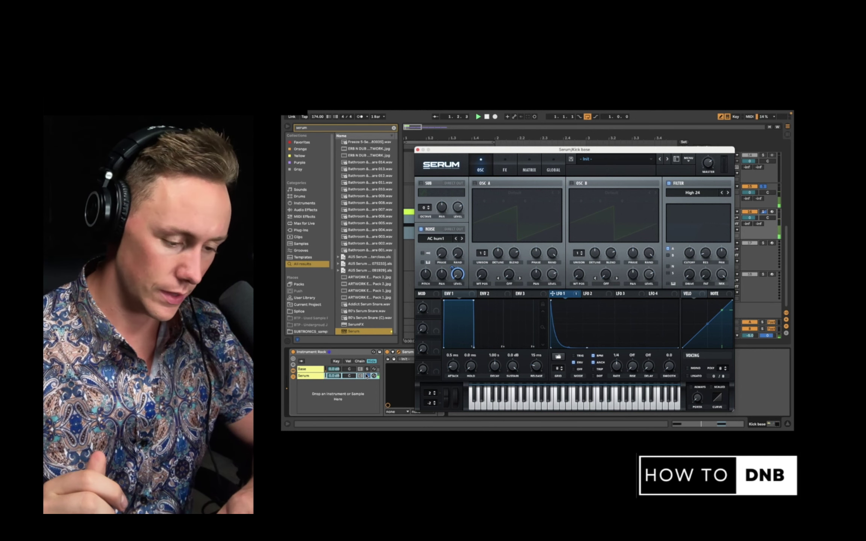
pyautogui.press('space')
pyautogui.press('space')
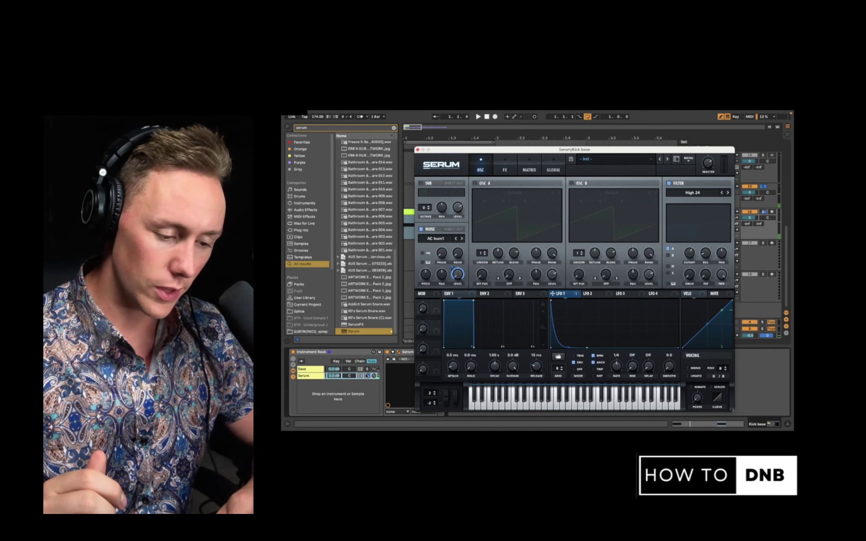
pyautogui.click(379, 375)
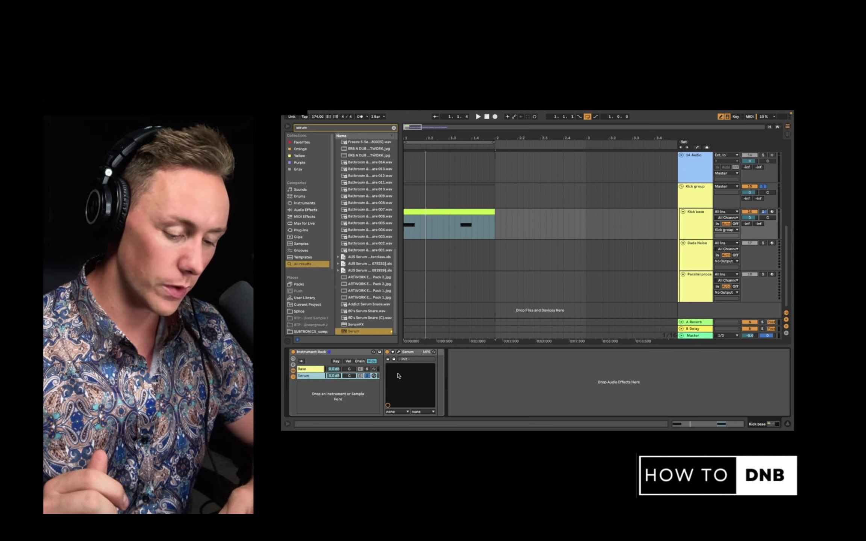
# Step: Rename the second Serum chain in the rack as Click
pyautogui.click(318, 376)
pyautogui.press('super+r')
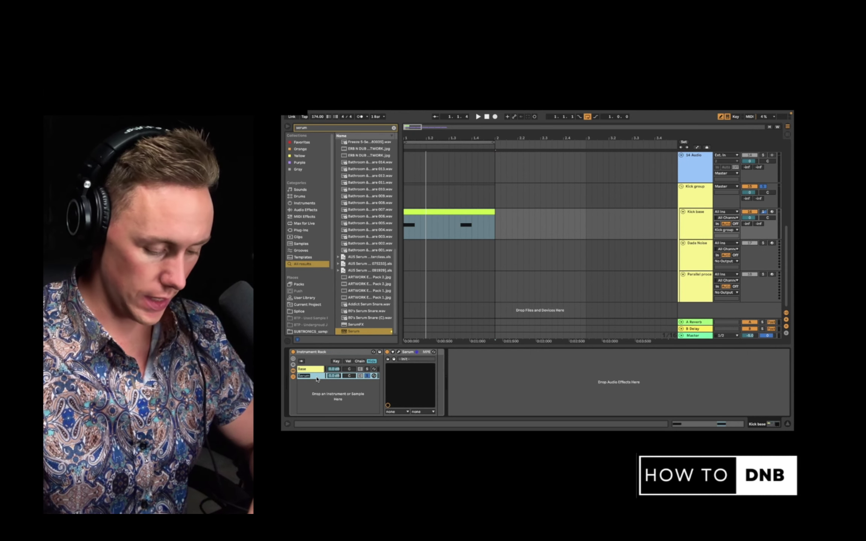
pyautogui.write('Click')
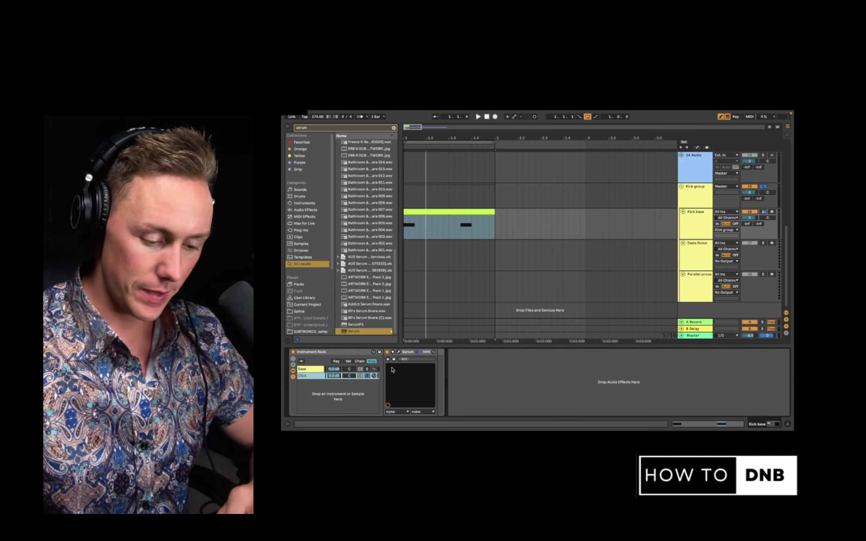
# Step: Audition the Click layer and make LFO 1's decay curve less steep so that its noise lasts longer
pyautogui.click(399, 352)
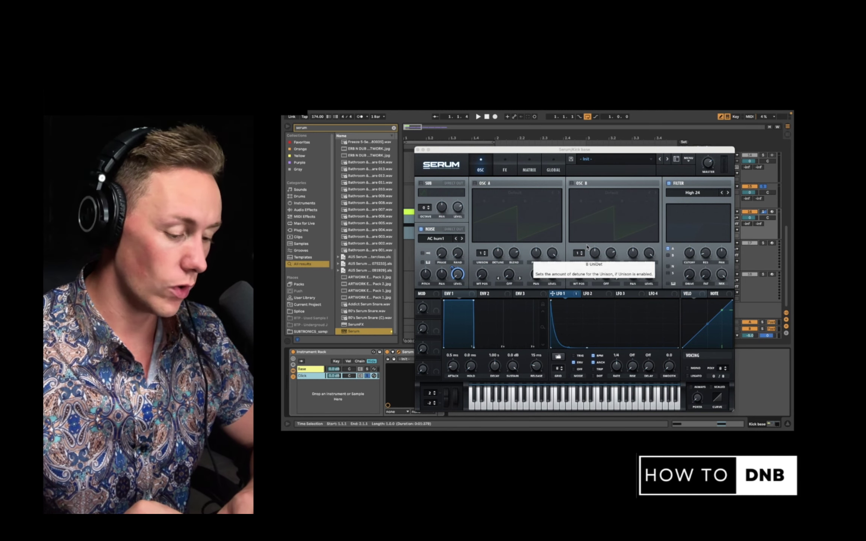
pyautogui.press('space')
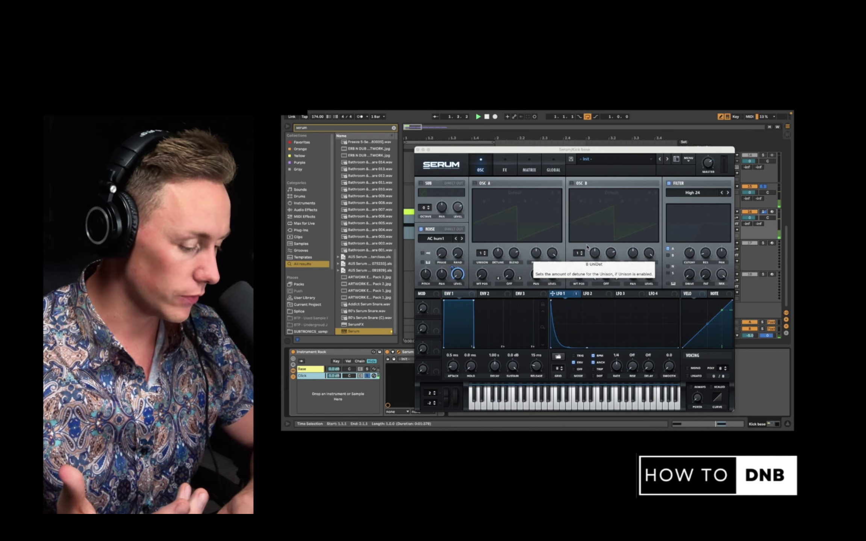
pyautogui.press('space')
pyautogui.click(569, 348)
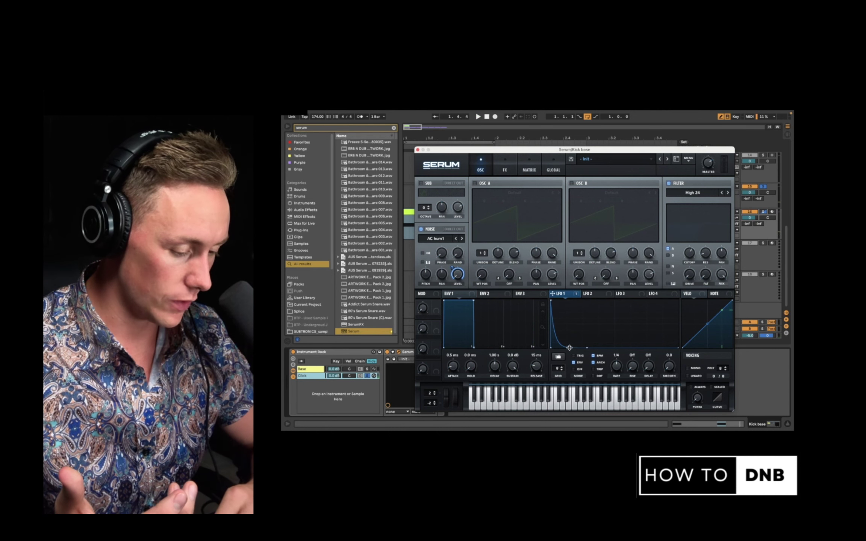
pyautogui.moveTo(569, 348); pyautogui.dragTo(590, 340)
pyautogui.press('space')
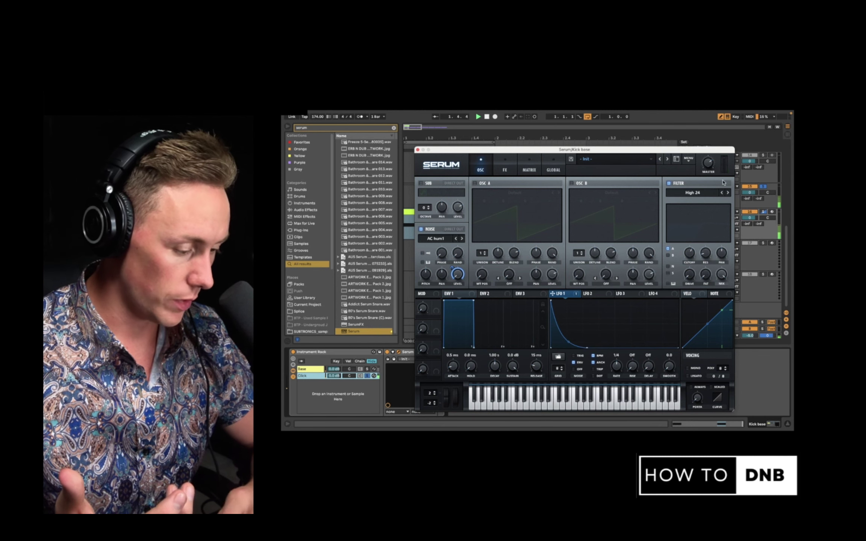
pyautogui.moveTo(709, 158)
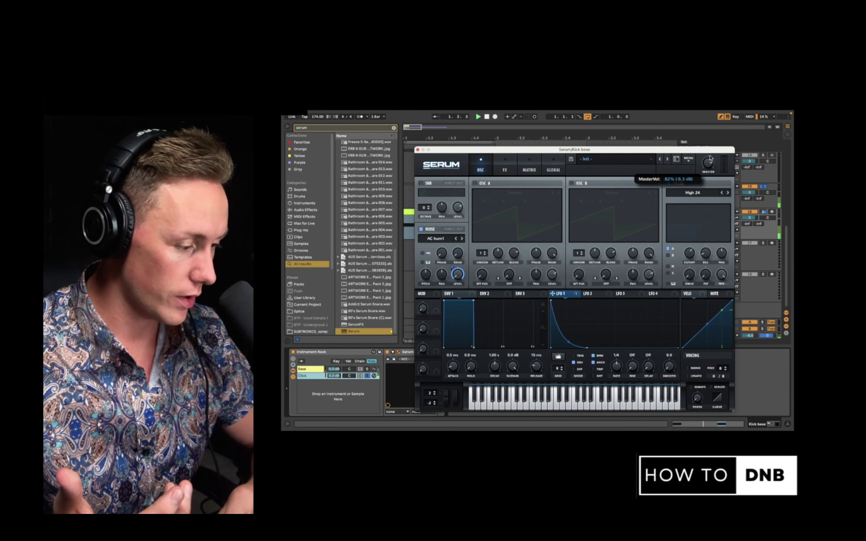
# Step: Audition the Base chain soloed, unsolo it, and lower the Click chain's volume against it
pyautogui.click(367, 370)
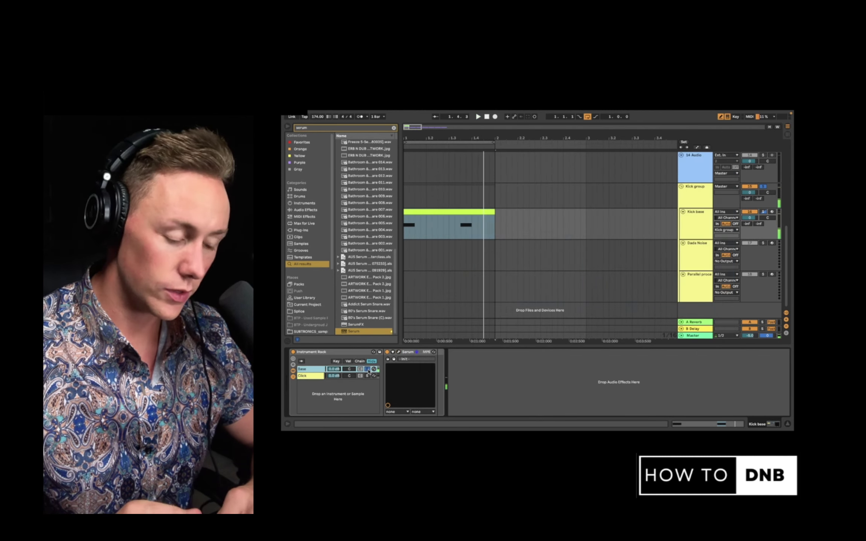
pyautogui.click(367, 369)
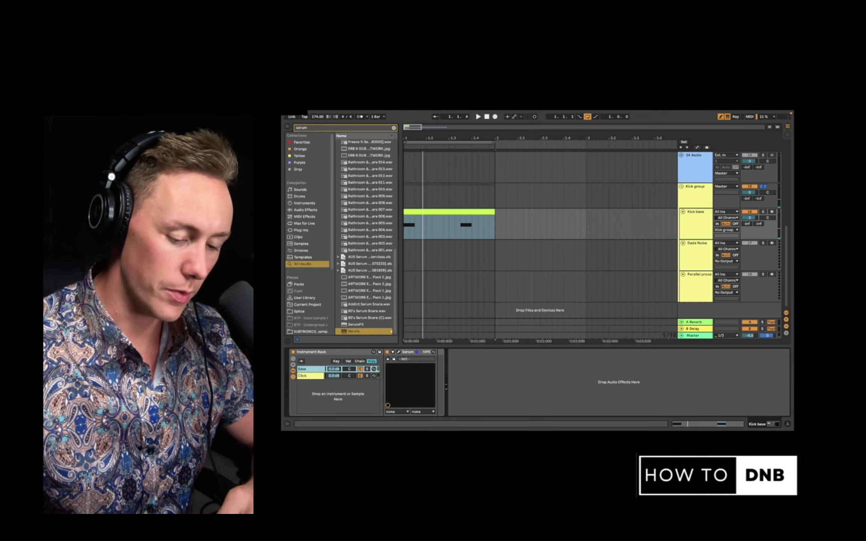
pyautogui.moveTo(336, 376); pyautogui.dragTo(335, 384)
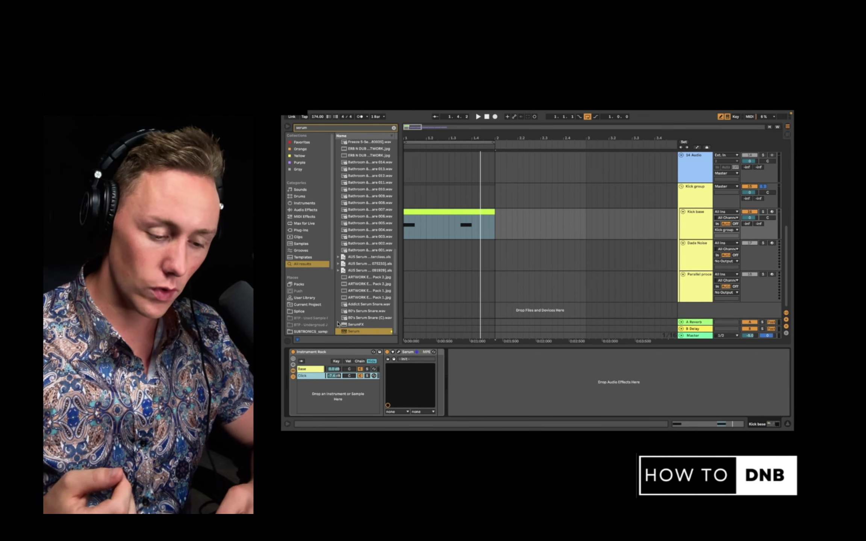
# Step: Add a third Serum chain using only the noise oscillator, with LFO 1 in envelope mode assigned to the noise level
pyautogui.moveTo(353, 332); pyautogui.dragTo(326, 389)
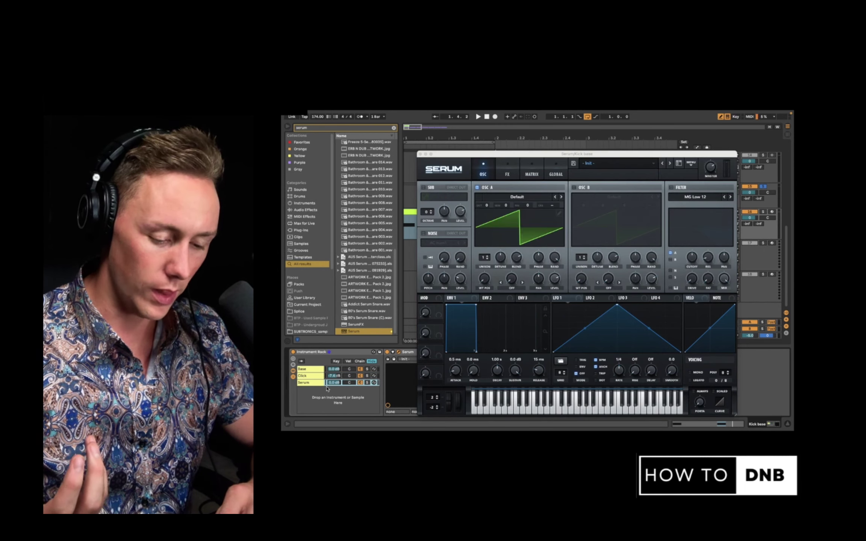
pyautogui.click(425, 234)
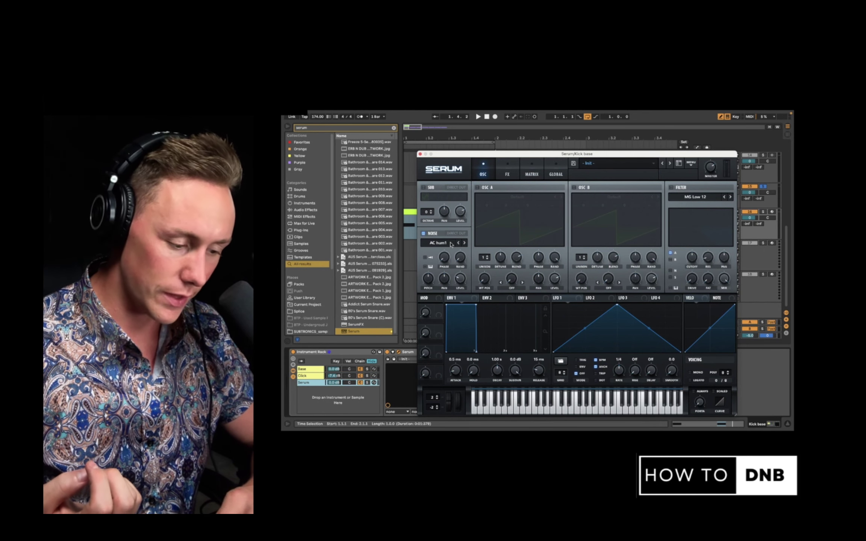
pyautogui.moveTo(574, 299); pyautogui.dragTo(459, 280)
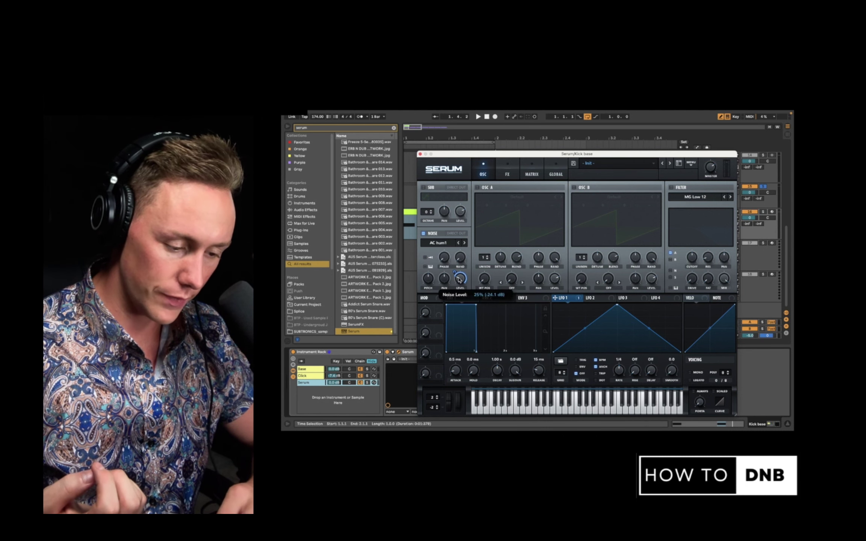
pyautogui.click(577, 368)
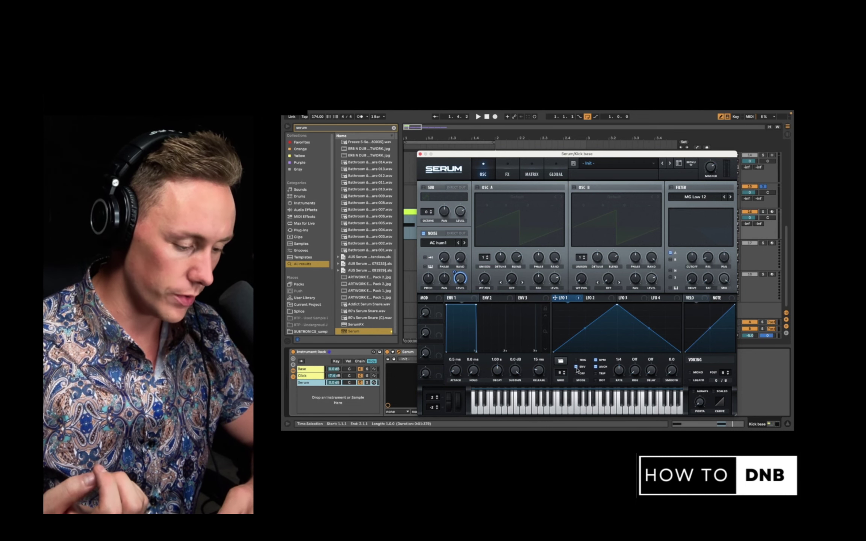
# Step: Set the noise oscillator's sample to BrightWhite from the Analog category
pyautogui.click(449, 243)
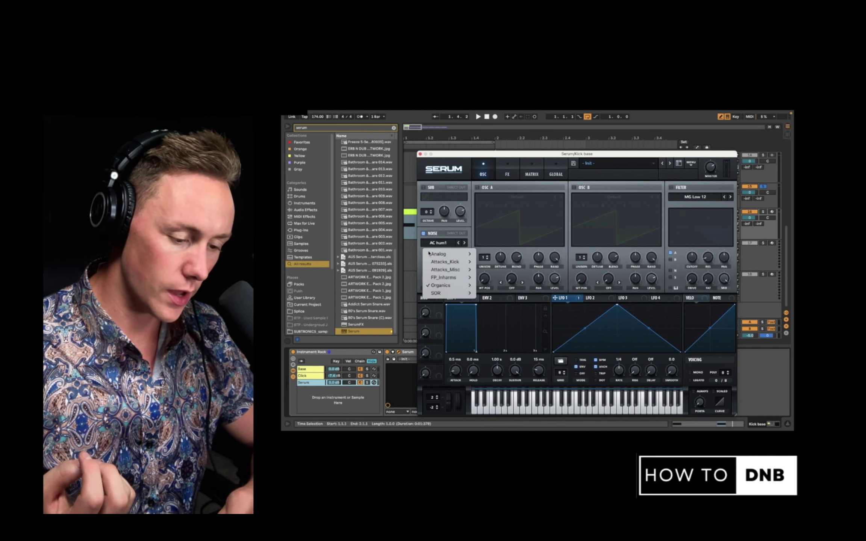
pyautogui.moveTo(451, 254)
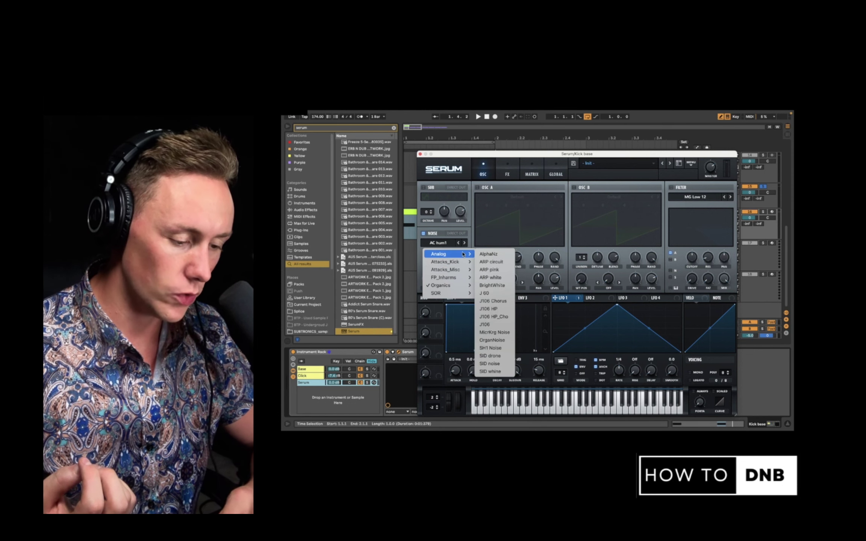
pyautogui.click(493, 285)
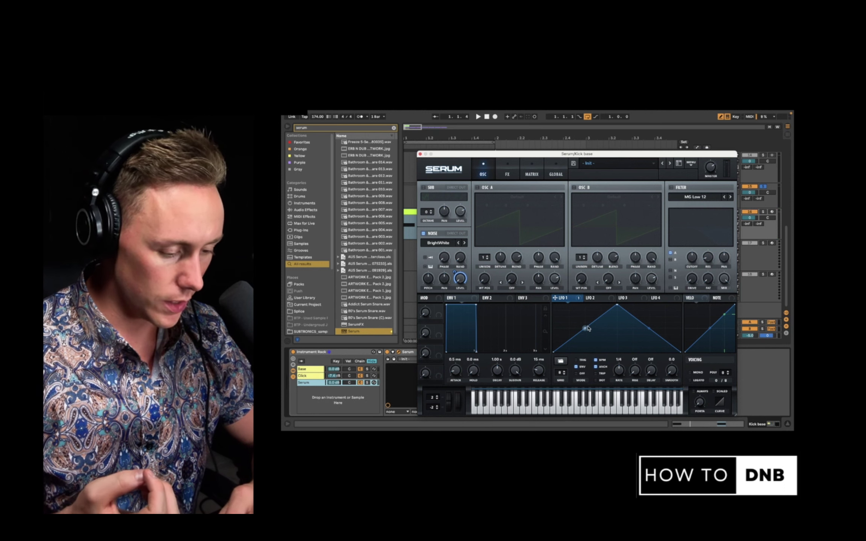
# Step: Reshape LFO 1 with raised end points, a curved rise to a wide flat peak, and a curved fall
pyautogui.moveTo(553, 352); pyautogui.dragTo(555, 339)
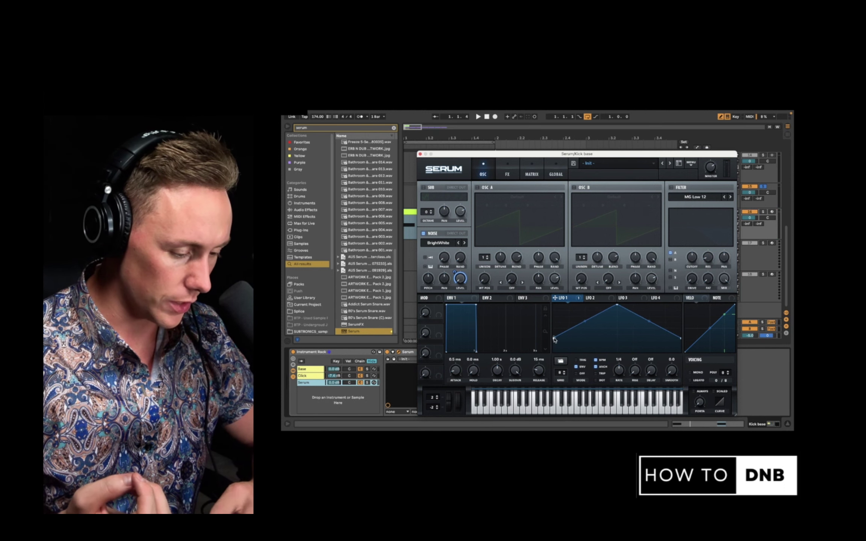
pyautogui.doubleClick(601, 313)
pyautogui.moveTo(601, 313); pyautogui.dragTo(660, 331)
pyautogui.moveTo(572, 321); pyautogui.dragTo(597, 305)
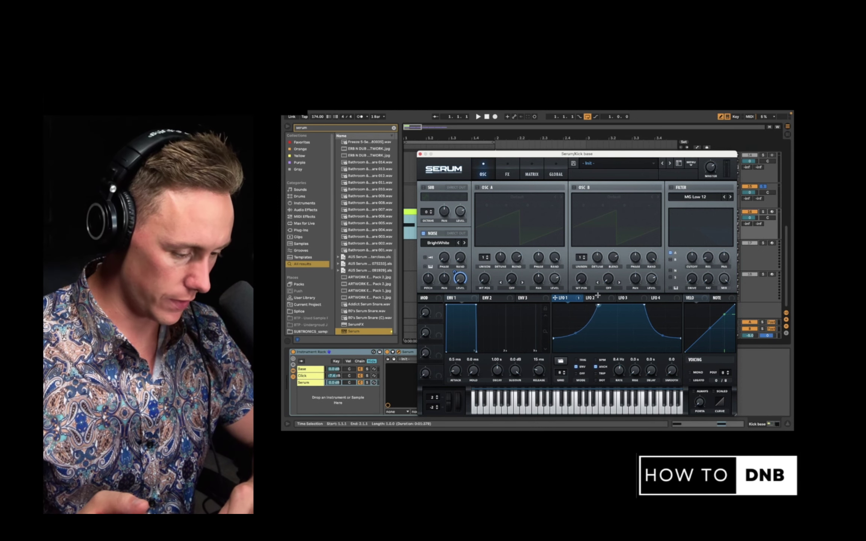
pyautogui.moveTo(598, 296); pyautogui.dragTo(594, 295)
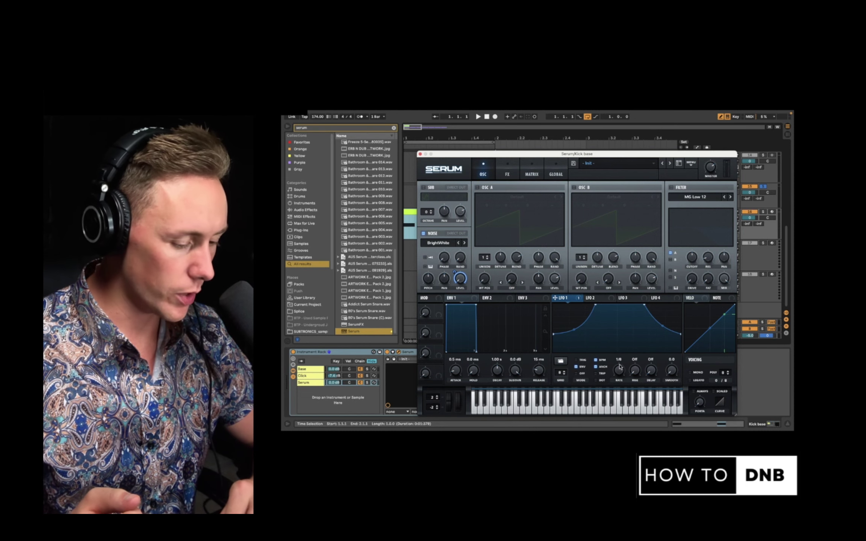
# Step: Set LFO 1's rate to 1/32 and audition the new noise layer with the kick
pyautogui.moveTo(620, 367); pyautogui.dragTo(624, 358)
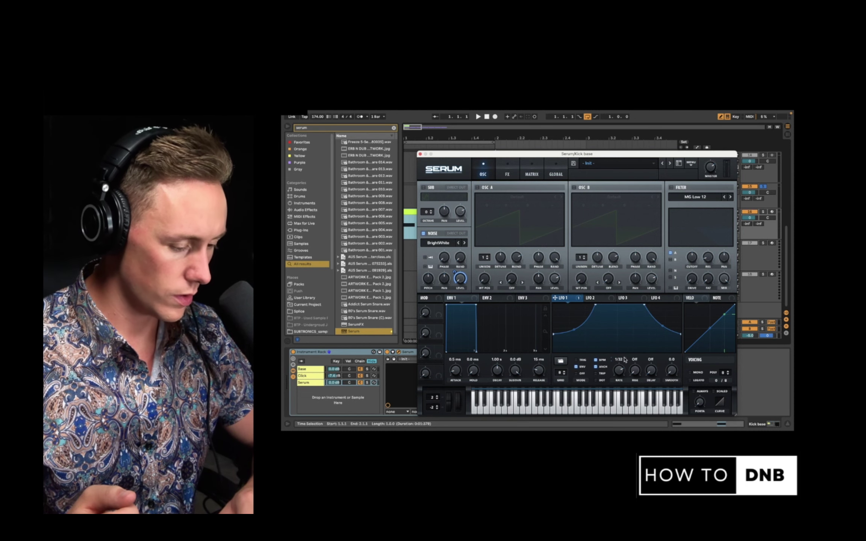
pyautogui.press('space')
pyautogui.press('space')
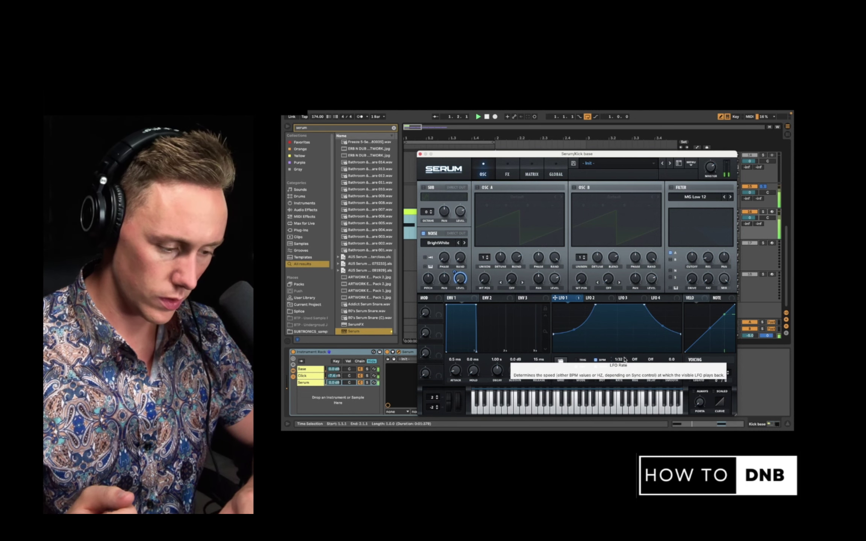
pyautogui.moveTo(555, 297); pyautogui.dragTo(455, 284)
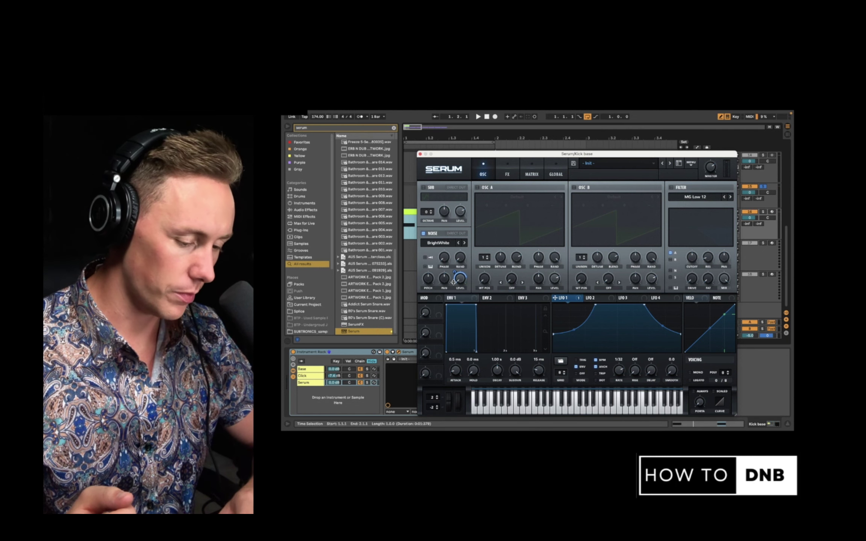
pyautogui.press('space')
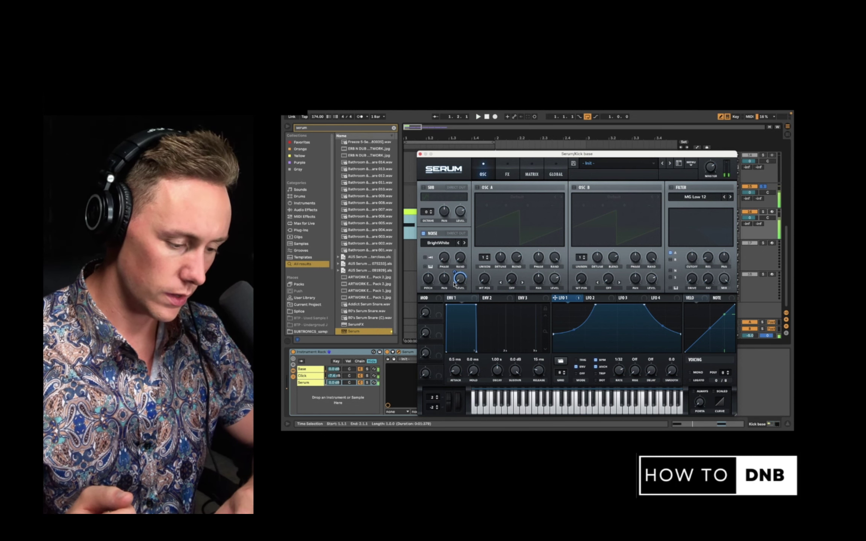
pyautogui.press('space')
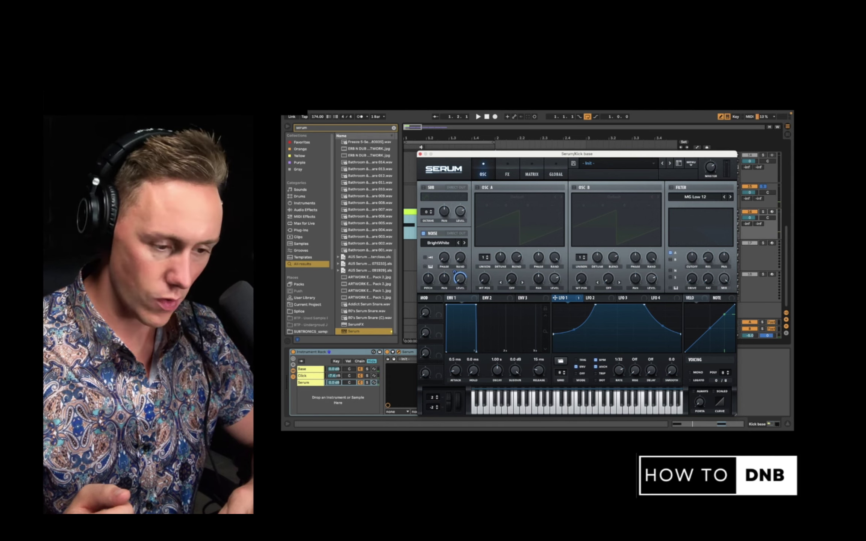
# Step: Rename the third Serum chain in the rack as Noise
pyautogui.click(312, 383)
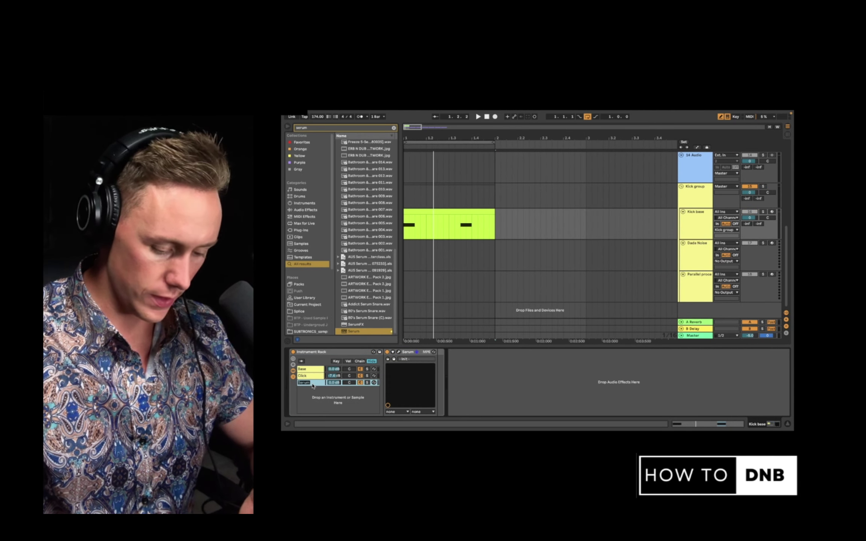
pyautogui.write('Noise')
pyautogui.press('Return')
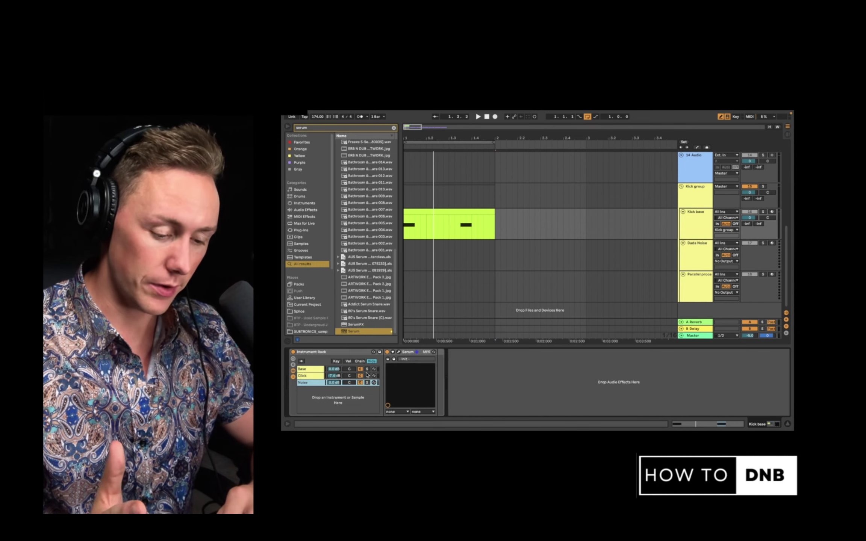
# Step: Audition the Base, Click and Noise chains one at a time by soloing each during playback
pyautogui.click(367, 369)
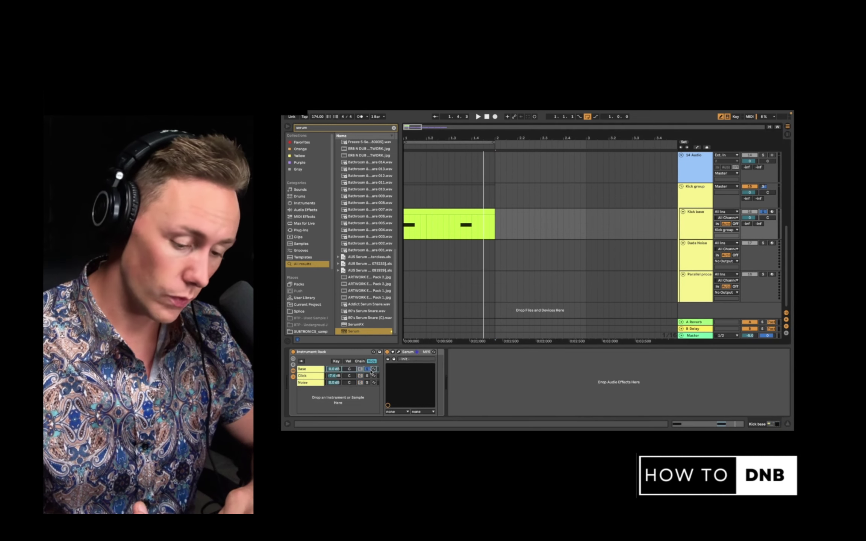
pyautogui.press('space')
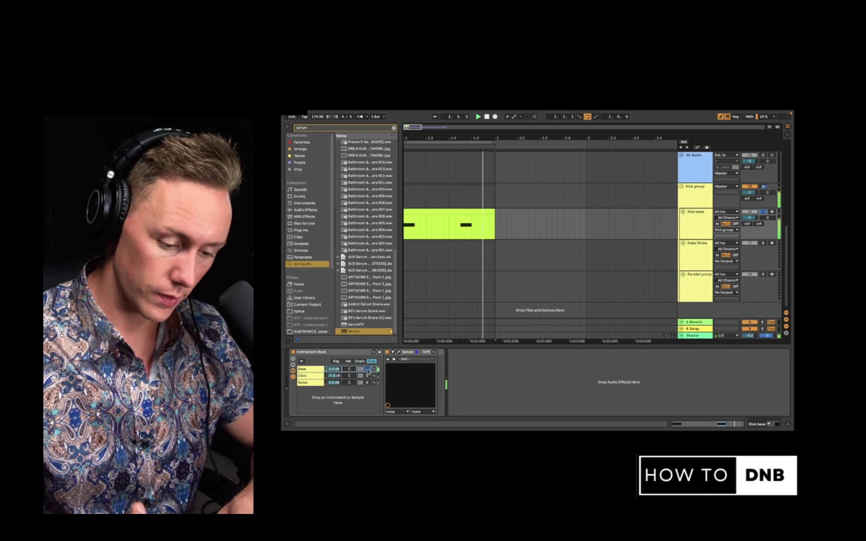
pyautogui.click(367, 376)
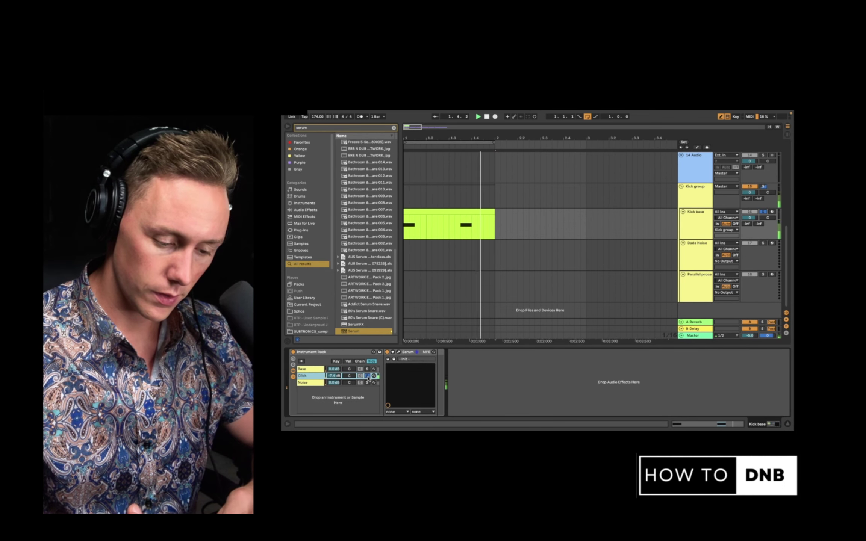
pyautogui.click(367, 376)
pyautogui.click(367, 384)
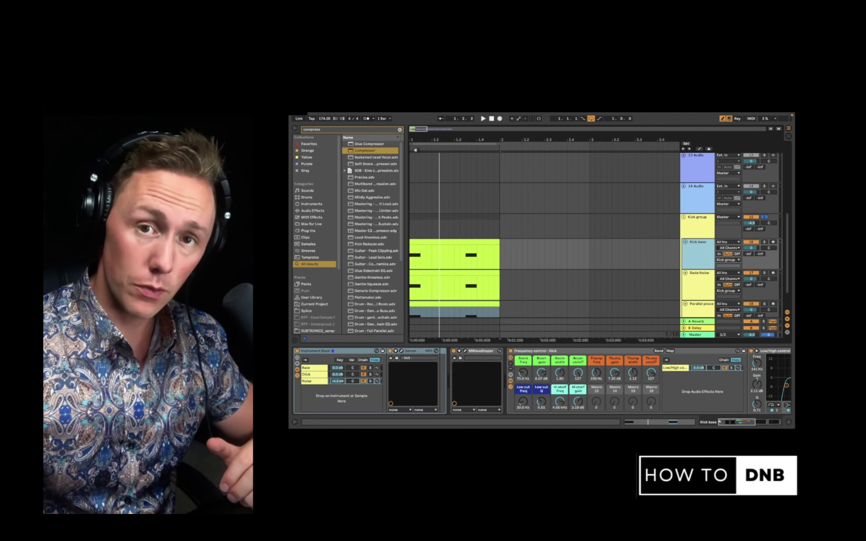
# Step: Find Simpler in the browser, add it as a fourth chain in the instrument rack, and name the chain Acoustic
pyautogui.click(399, 130)
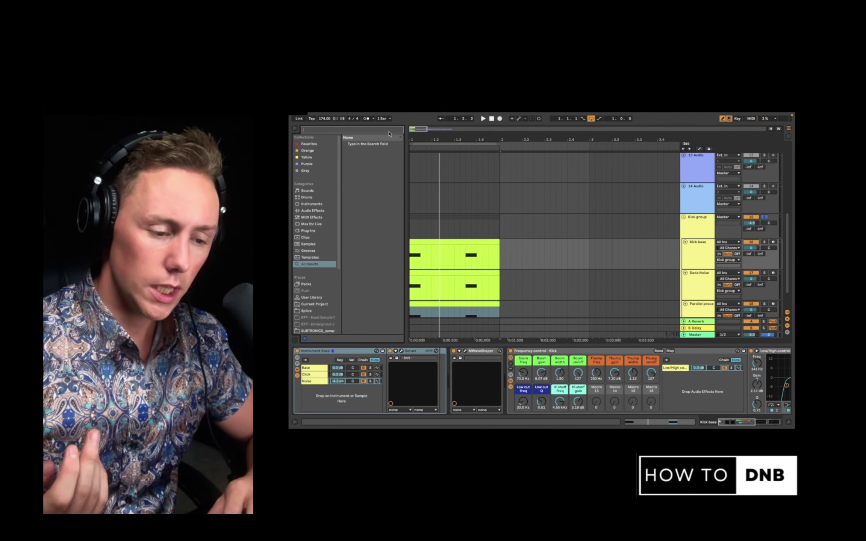
pyautogui.write('simple')
pyautogui.click(370, 143)
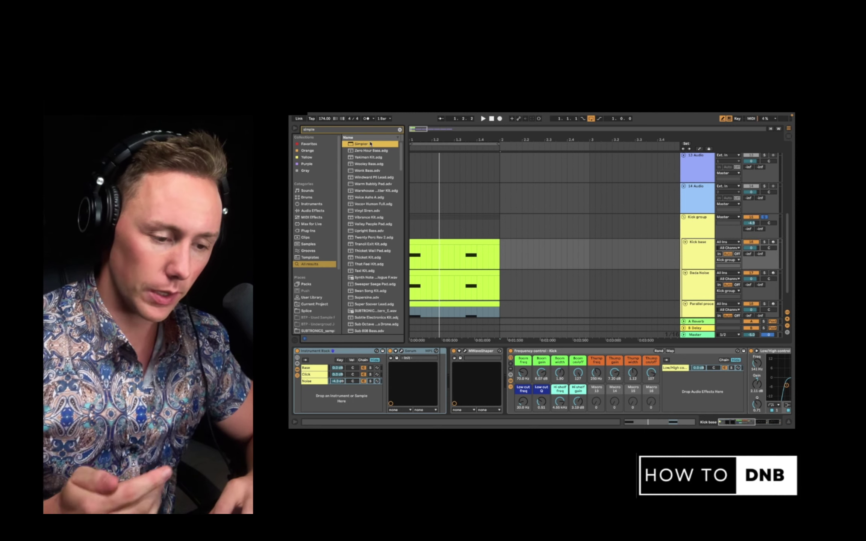
pyautogui.moveTo(333, 337); pyautogui.dragTo(321, 391)
pyautogui.write('Acous')
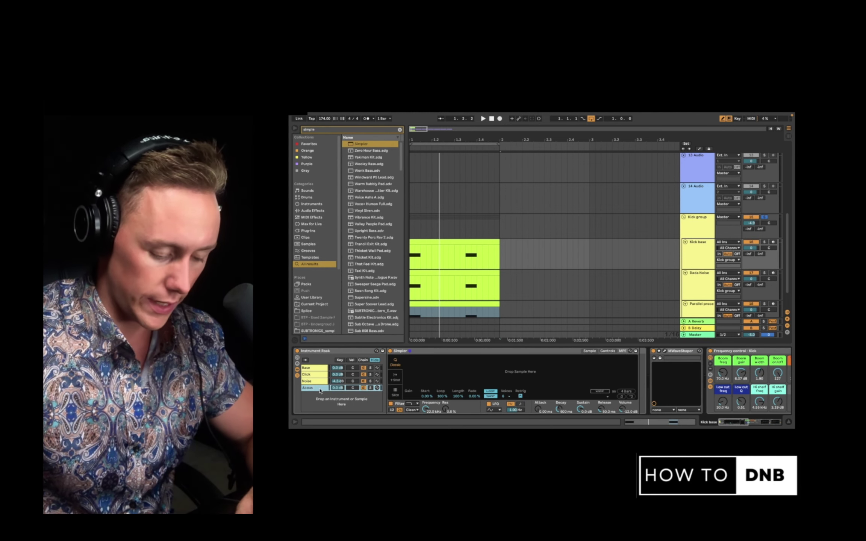
pyautogui.write('tic')
# Step: Add an EQ Eight after Simpler on the Acoustic chain and set a low cut on it
pyautogui.click(381, 131)
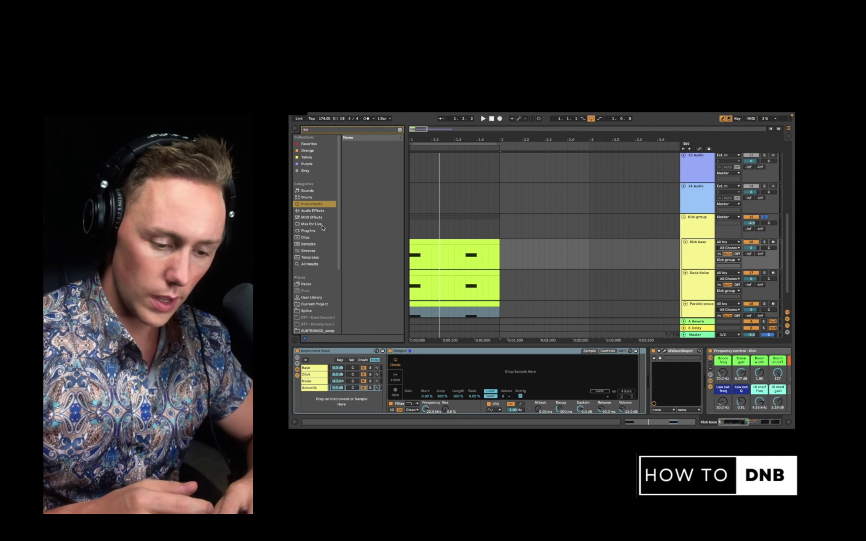
pyautogui.click(310, 264)
pyautogui.moveTo(370, 151); pyautogui.dragTo(696, 382)
pyautogui.doubleClick(659, 377)
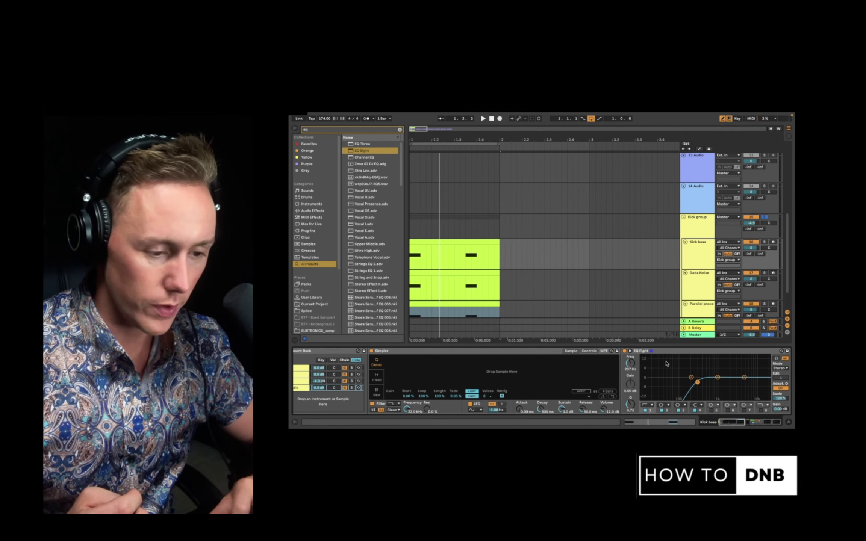
pyautogui.hscroll(-2, 420, 372)
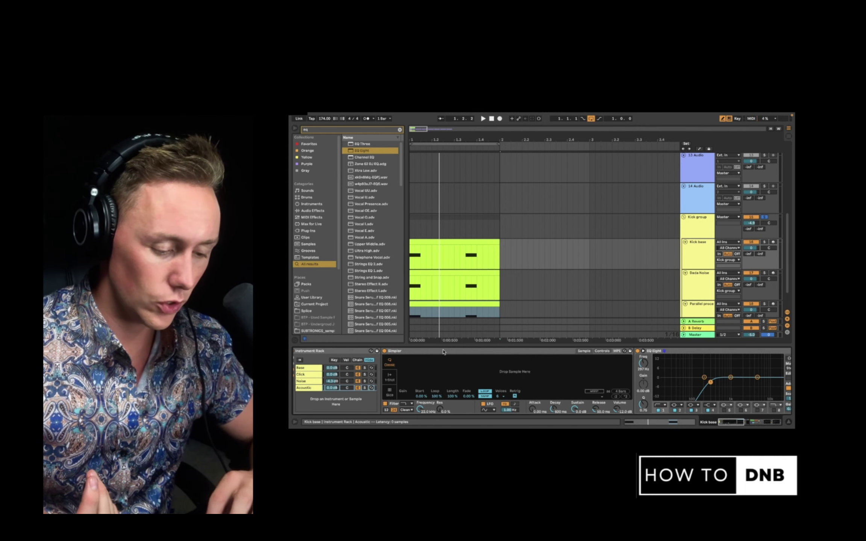
# Step: Solo the acoustic kick sample's chain and compare its sound with EQ Eight bypassed and enabled
pyautogui.scroll(3, 534, 245)
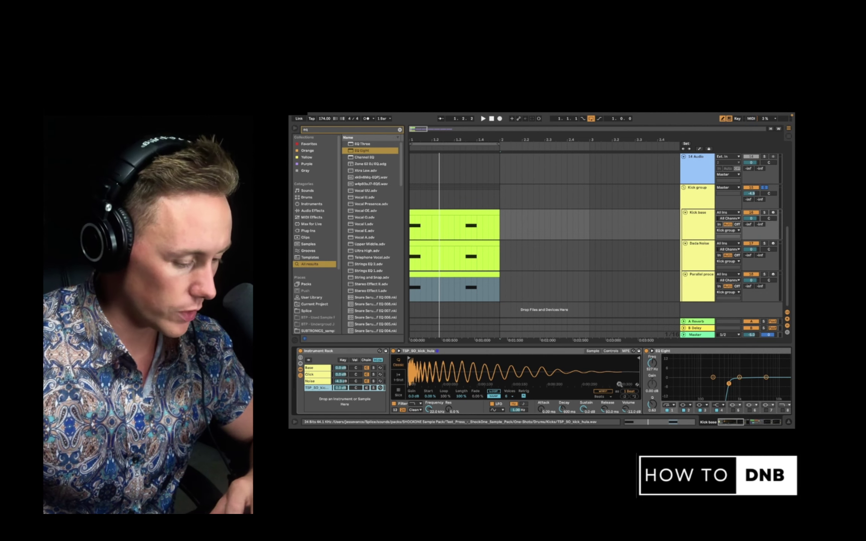
pyautogui.click(646, 352)
pyautogui.click(373, 388)
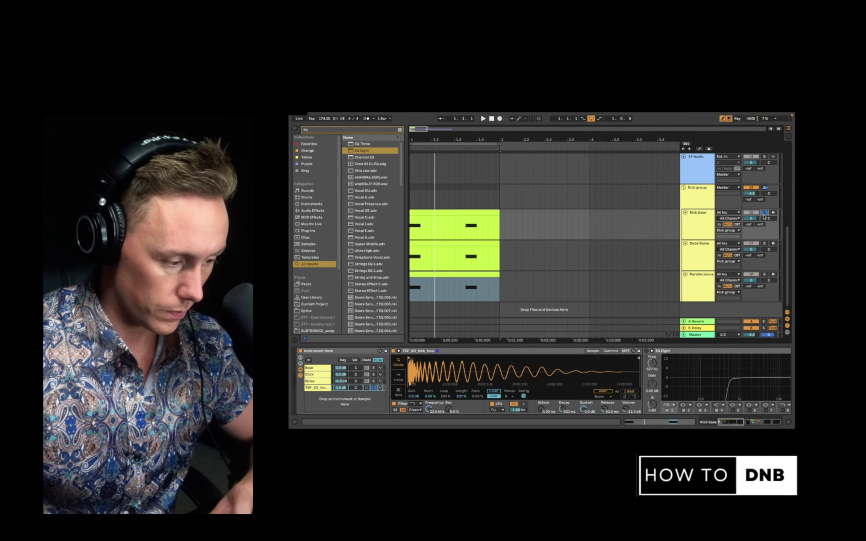
pyautogui.press('space')
pyautogui.click(764, 214)
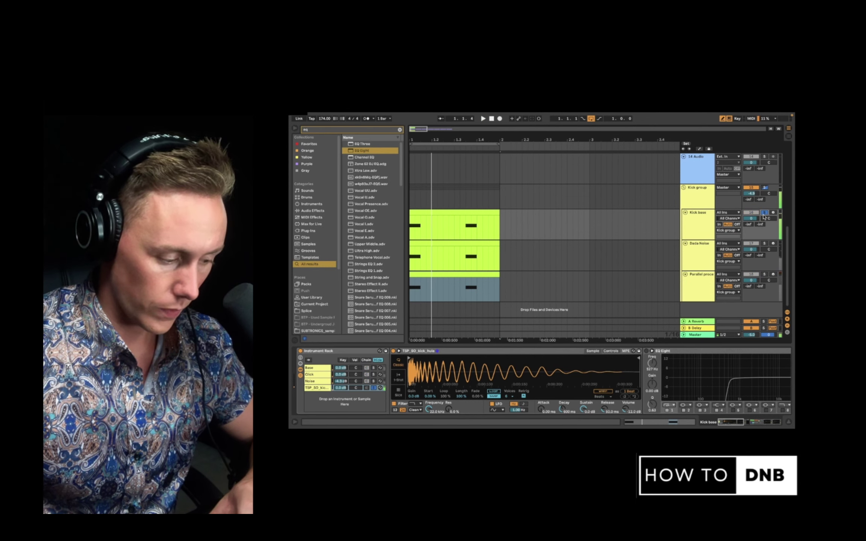
pyautogui.click(646, 352)
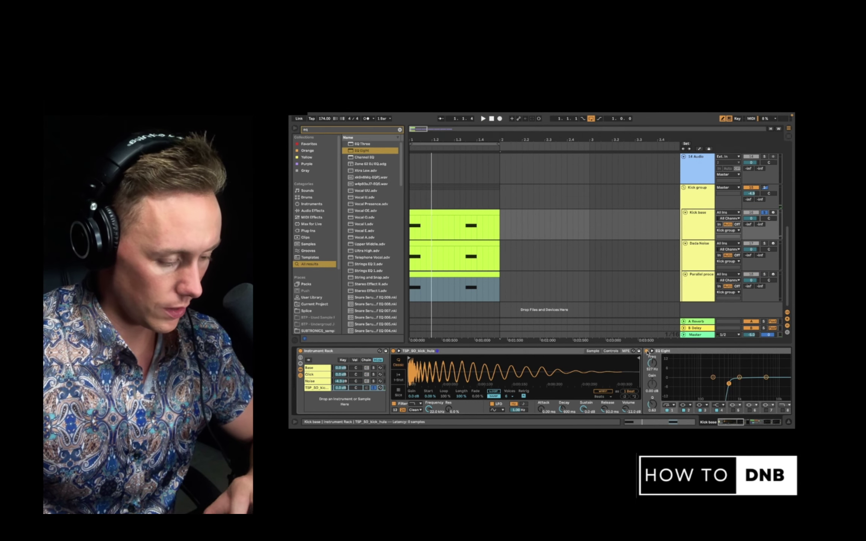
pyautogui.press('space')
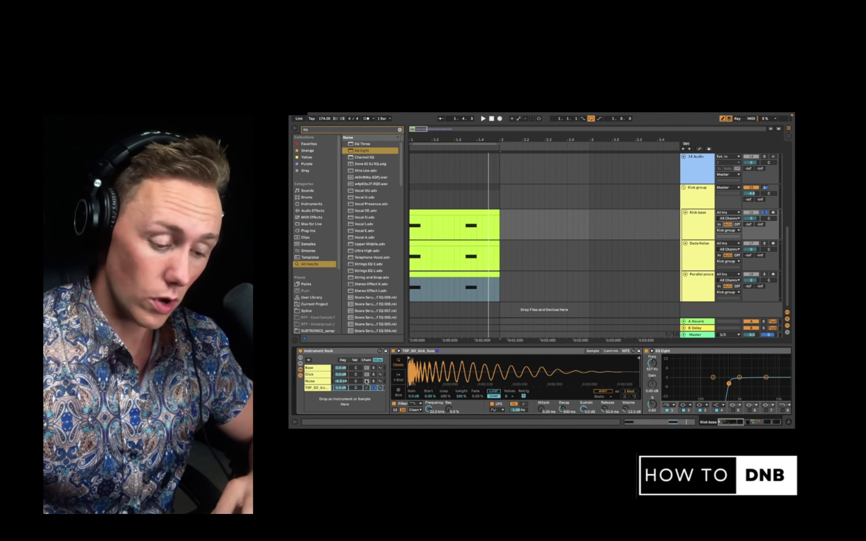
# Step: Unsolo the acoustic chain and audition the full kick while toggling that layer's activation
pyautogui.click(373, 388)
pyautogui.click(367, 388)
pyautogui.press('space')
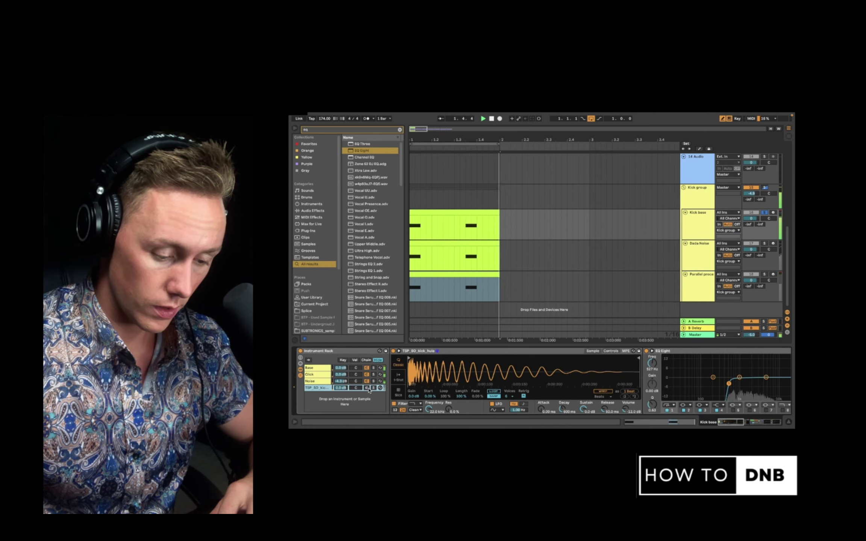
pyautogui.press('space')
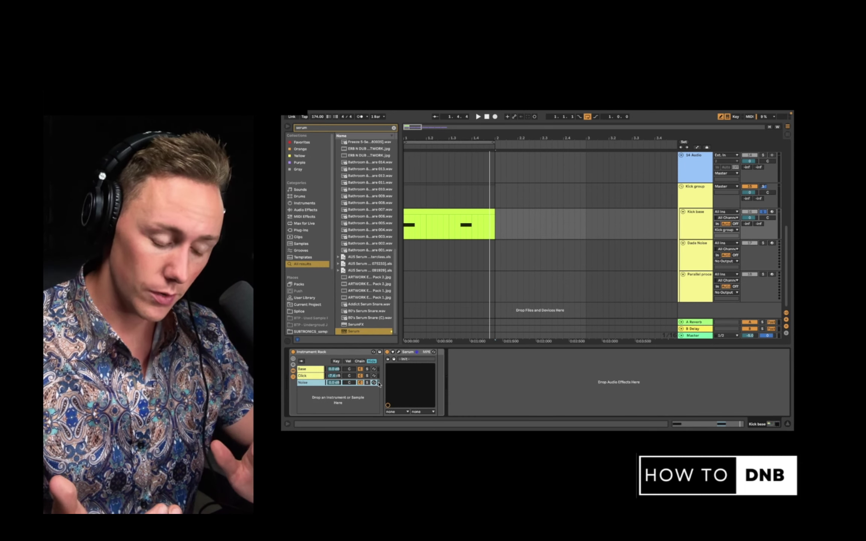
# Step: Review the Base, Click and Noise chains of the instrument rack, ending on Base
pyautogui.click(312, 369)
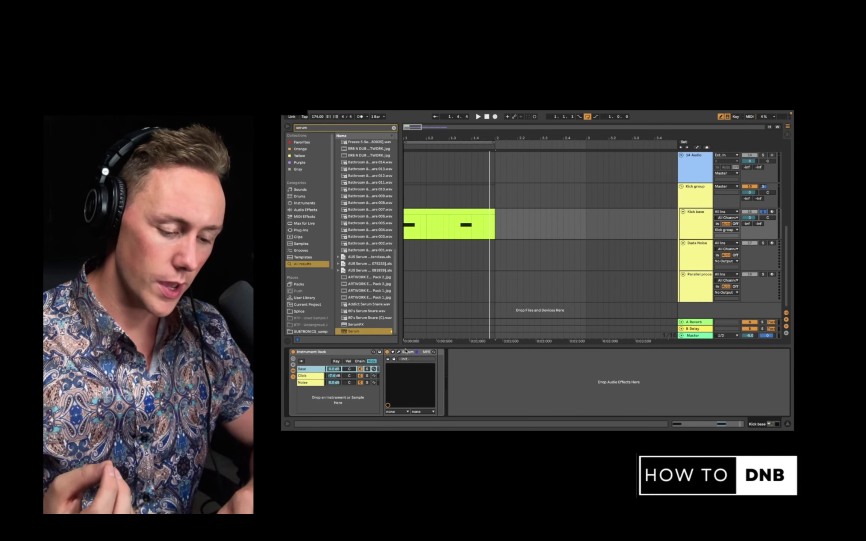
pyautogui.click(318, 377)
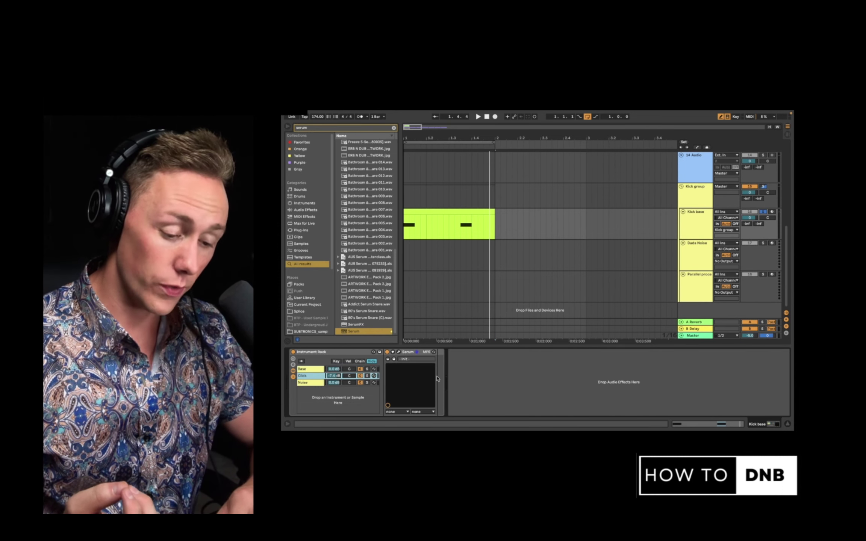
pyautogui.click(316, 383)
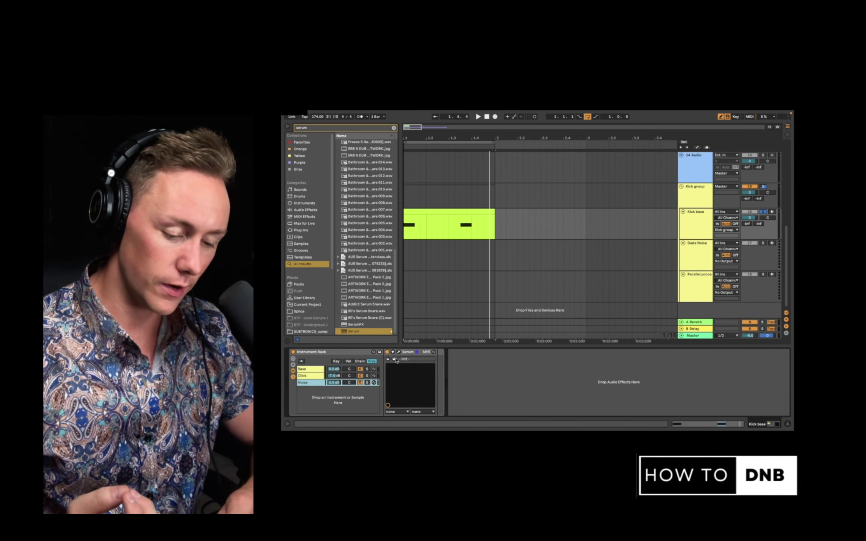
pyautogui.click(327, 364)
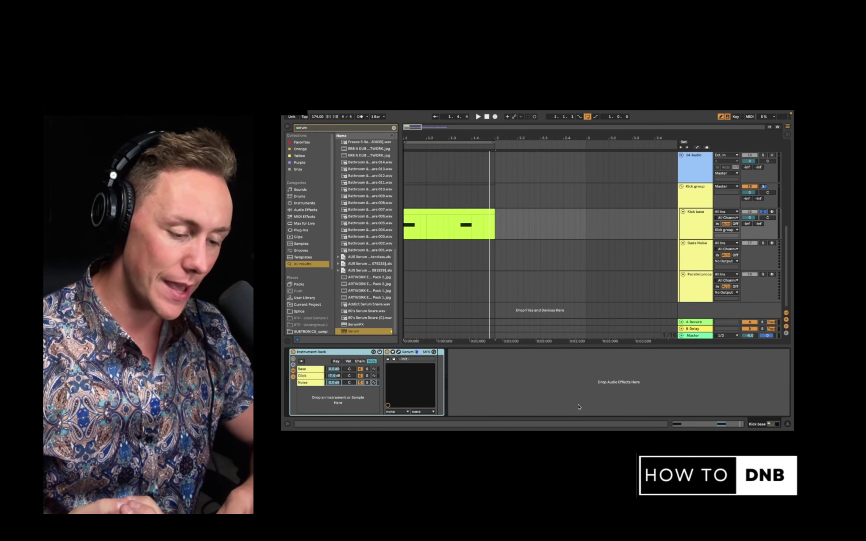
pyautogui.click(314, 369)
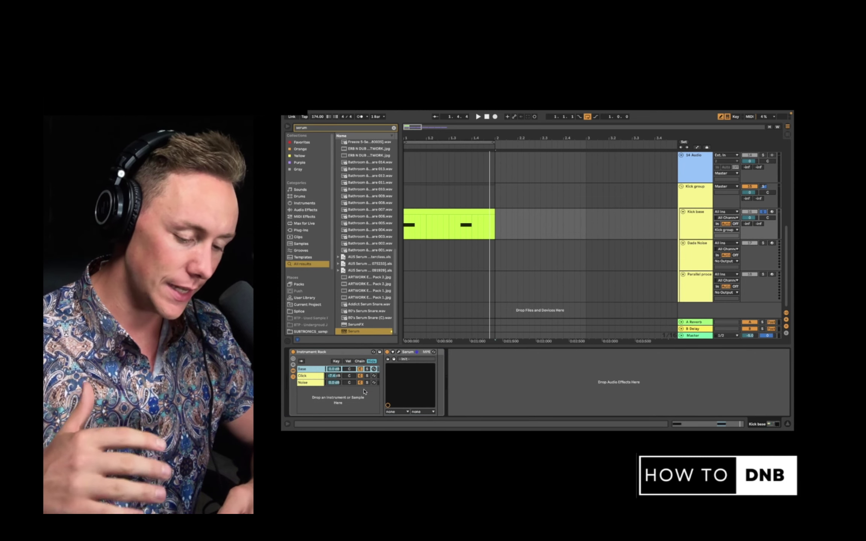
# Step: Search the browser for "mwave" and add MWaveShaper after the instrument rack on the Kick base track
pyautogui.click(318, 376)
pyautogui.click(318, 382)
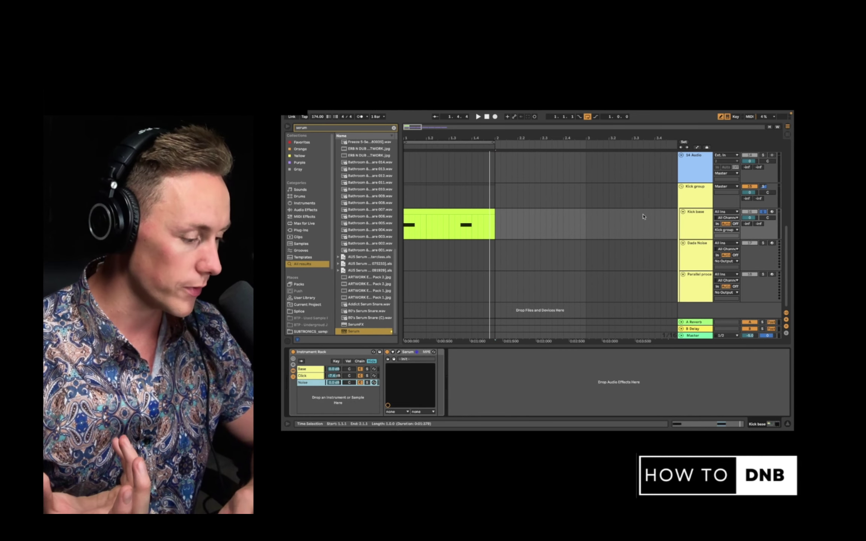
pyautogui.click(467, 375)
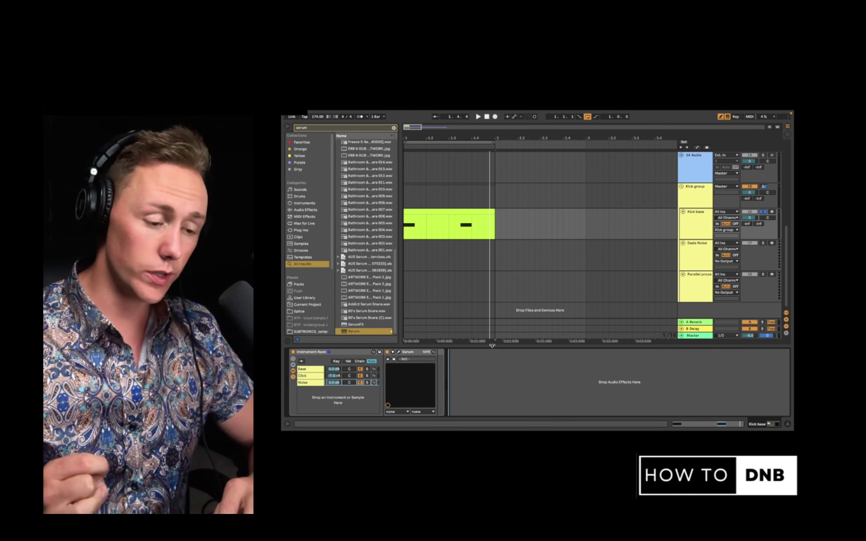
pyautogui.click(393, 128)
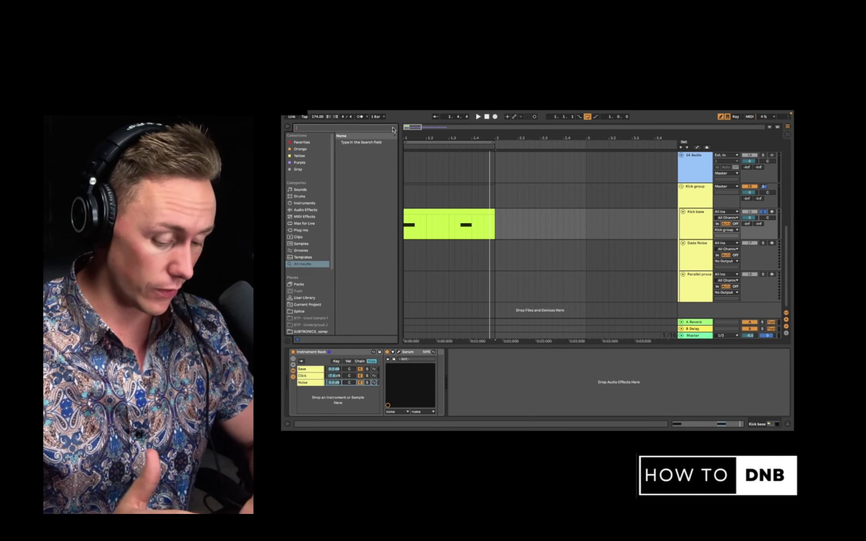
pyautogui.write('mwave')
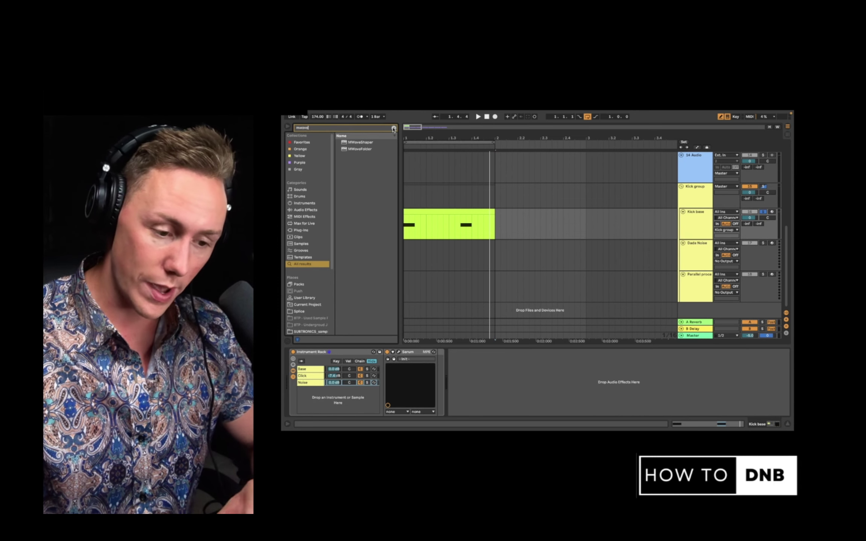
pyautogui.click(368, 143)
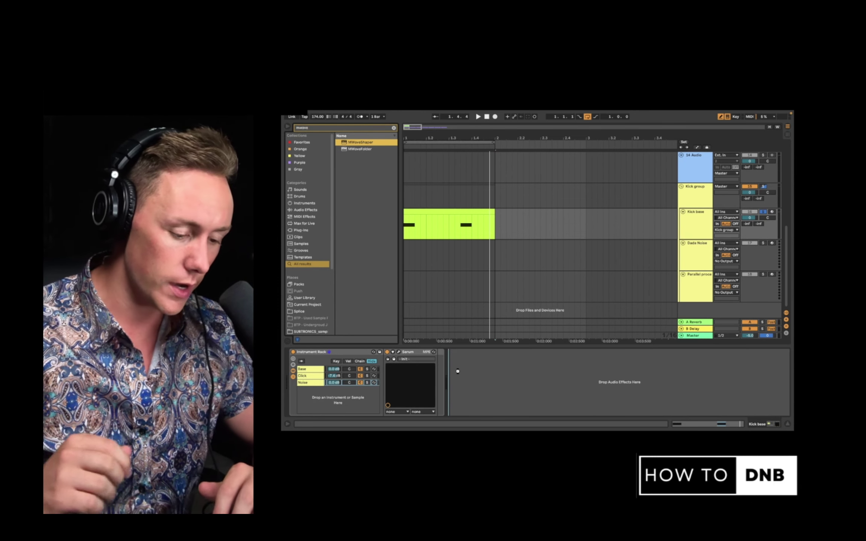
pyautogui.doubleClick(367, 143)
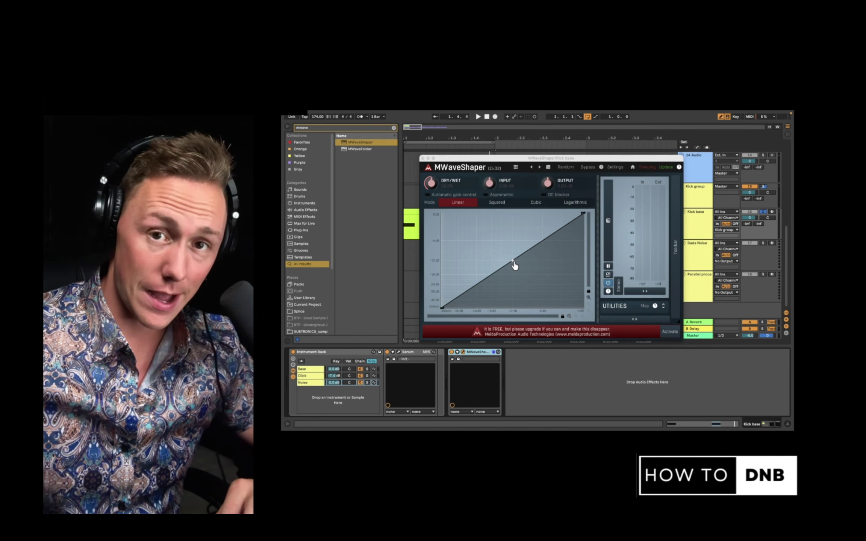
# Step: Bend the midpoint of MWaveShaper's linear curve upward and compare the kick with the effect enabled and bypassed
pyautogui.moveTo(514, 265)
pyautogui.mouseDown()
pyautogui.moveTo(493, 234)
pyautogui.moveTo(506, 266)
pyautogui.moveTo(512, 262)
pyautogui.mouseUp()
pyautogui.press('space')
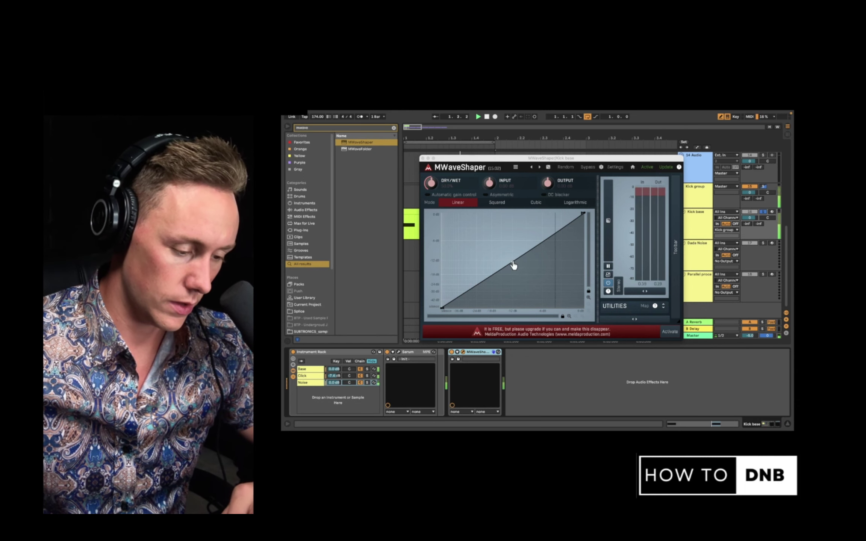
pyautogui.moveTo(513, 263); pyautogui.dragTo(507, 240)
pyautogui.click(452, 352)
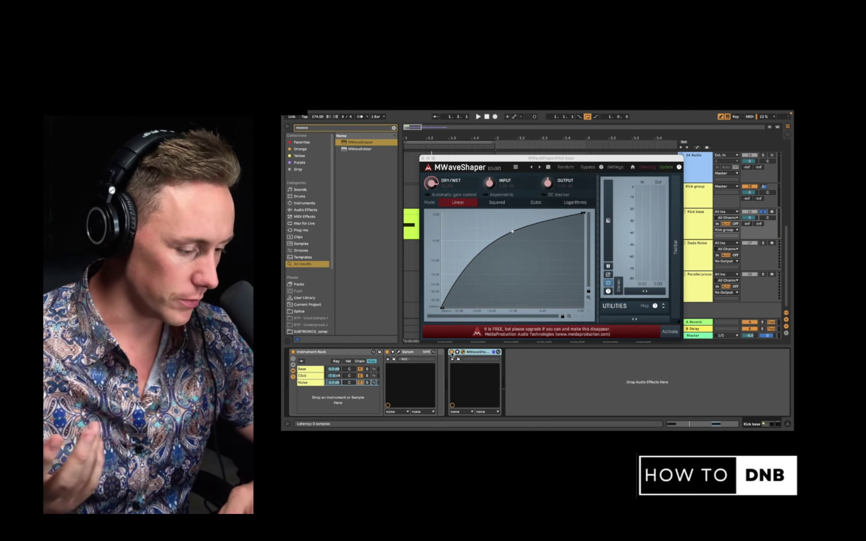
pyautogui.press('space')
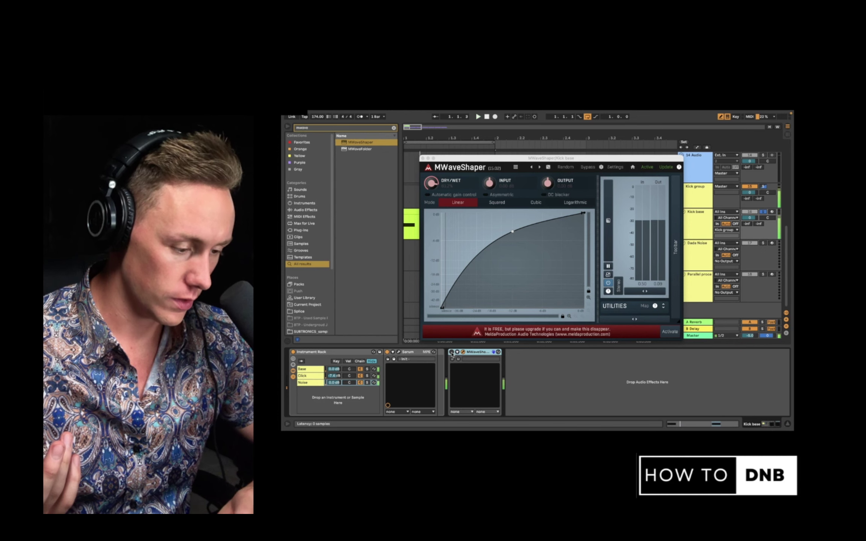
pyautogui.press('space')
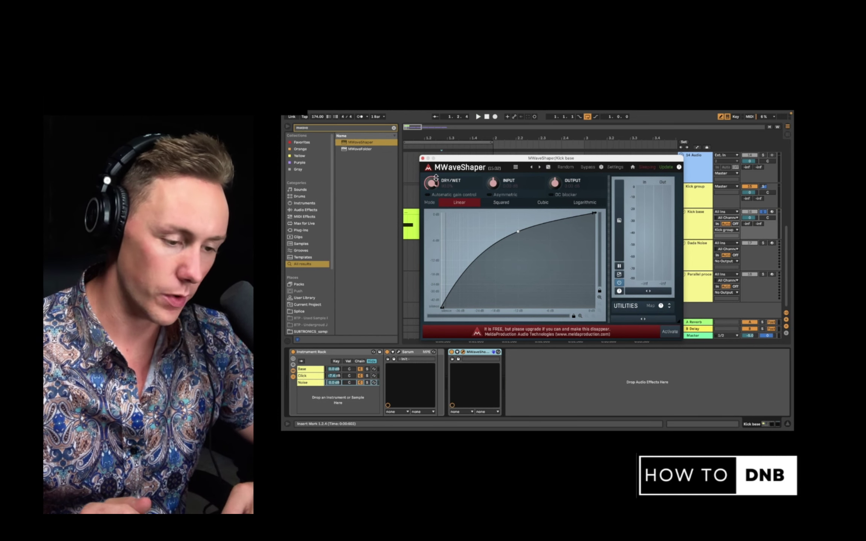
pyautogui.press('space')
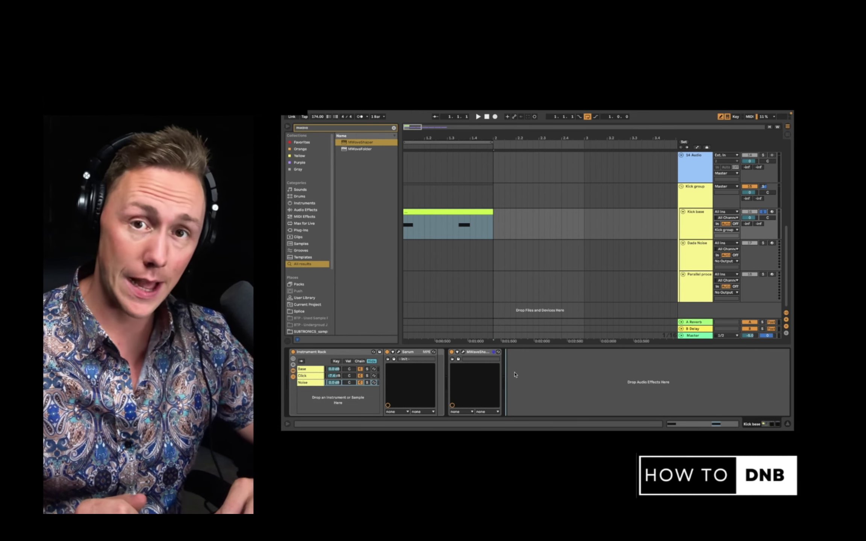
# Step: Switch to the web browser and search Google Images for "kickdrum studio"
pyautogui.hotkey('ctrl', 'Right')
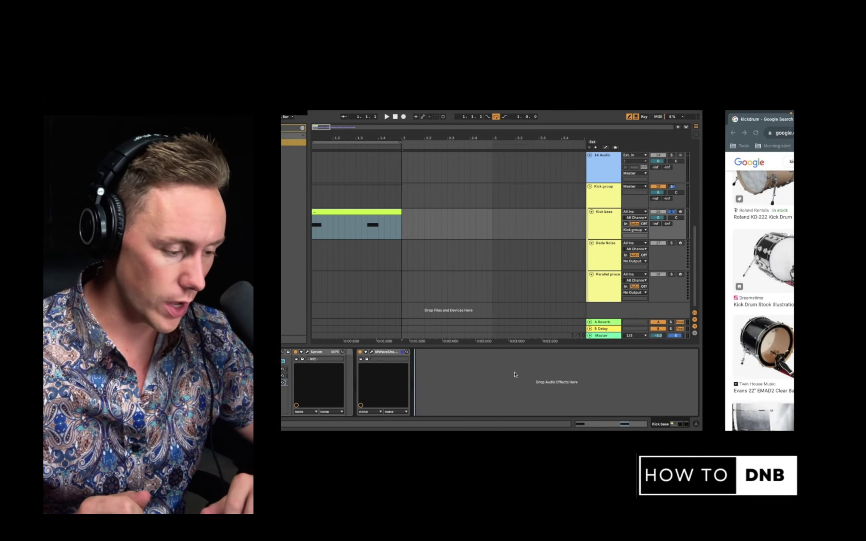
pyautogui.scroll(1, 583, 330)
pyautogui.scroll(5, 583, 331)
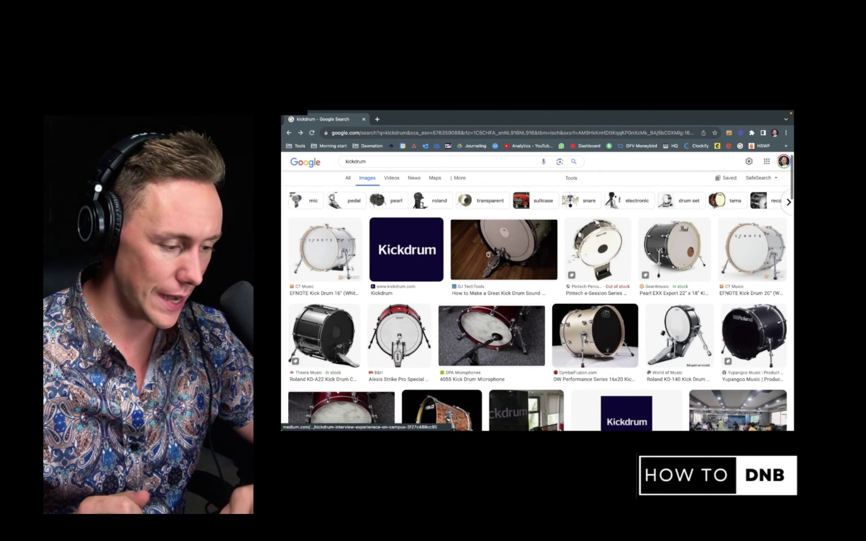
pyautogui.click(464, 161)
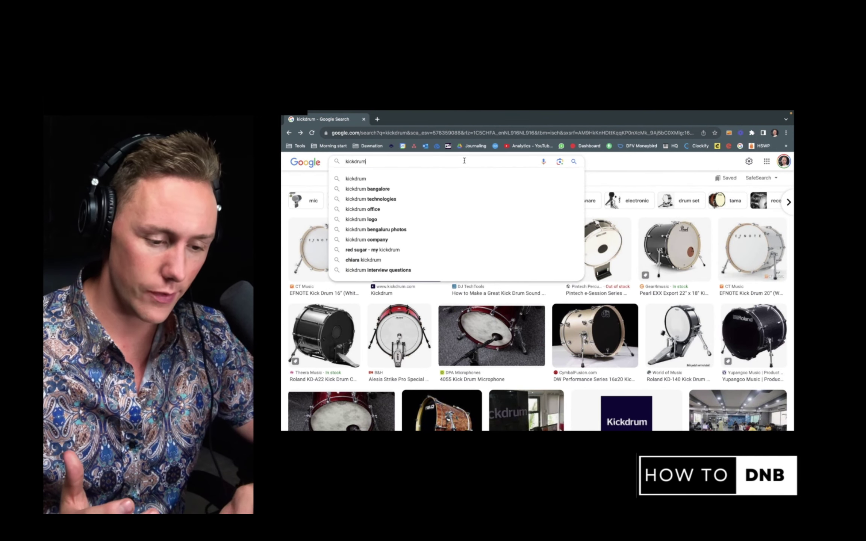
pyautogui.write('studio')
pyautogui.press('Return')
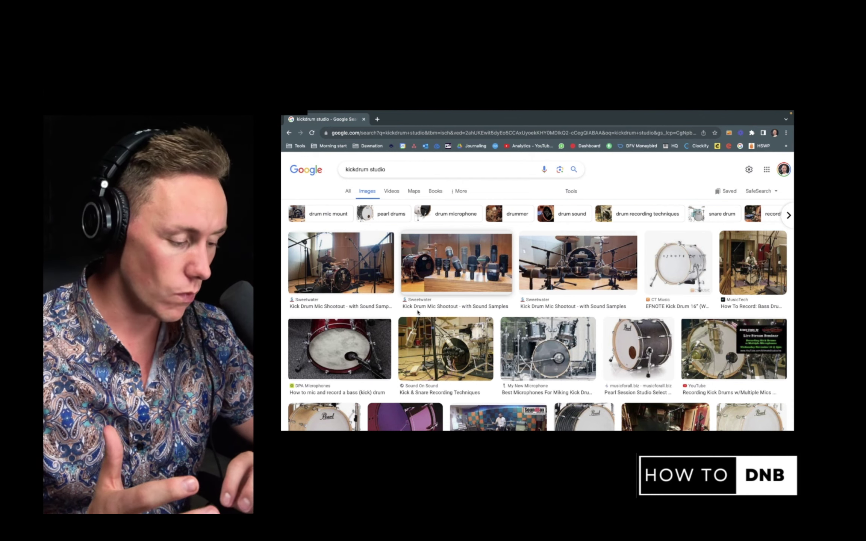
# Step: Switch back to Ableton Live, search for "convol" and add Convolution Reverb to the Kick group
pyautogui.hotkey('ctrl', 'Left')
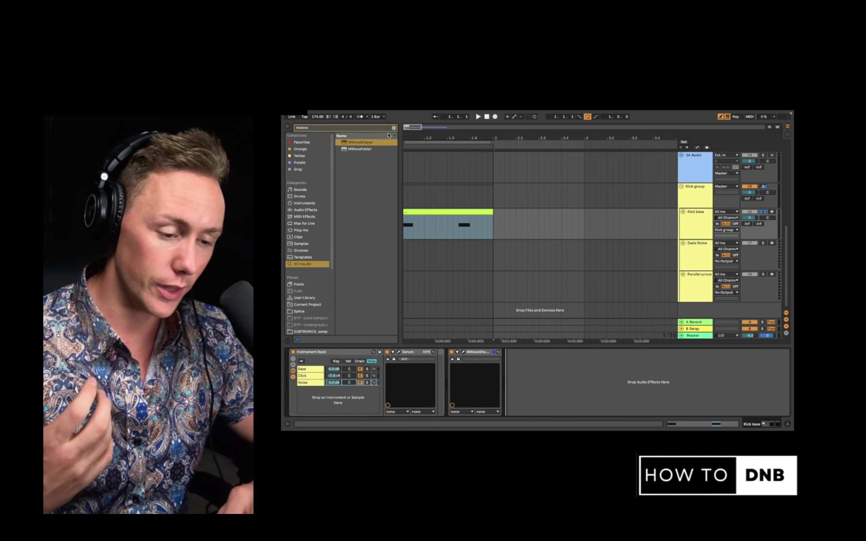
pyautogui.click(392, 129)
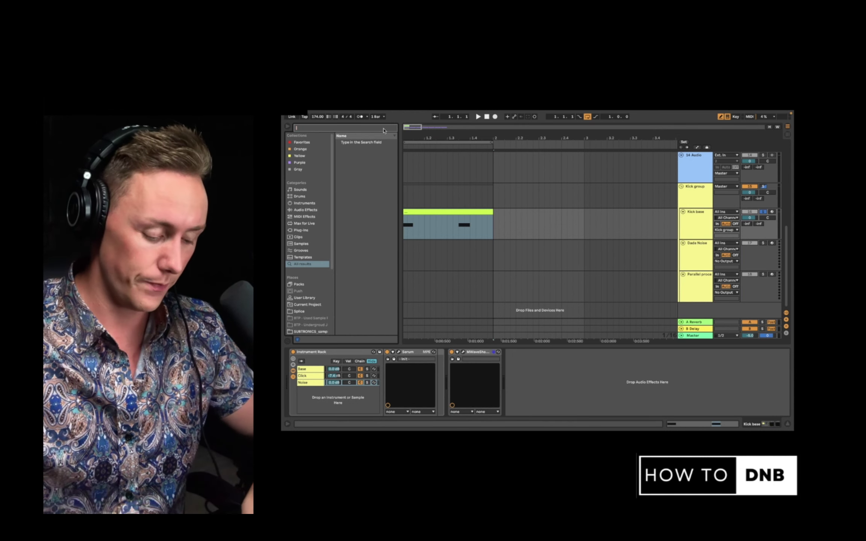
pyautogui.write('convol')
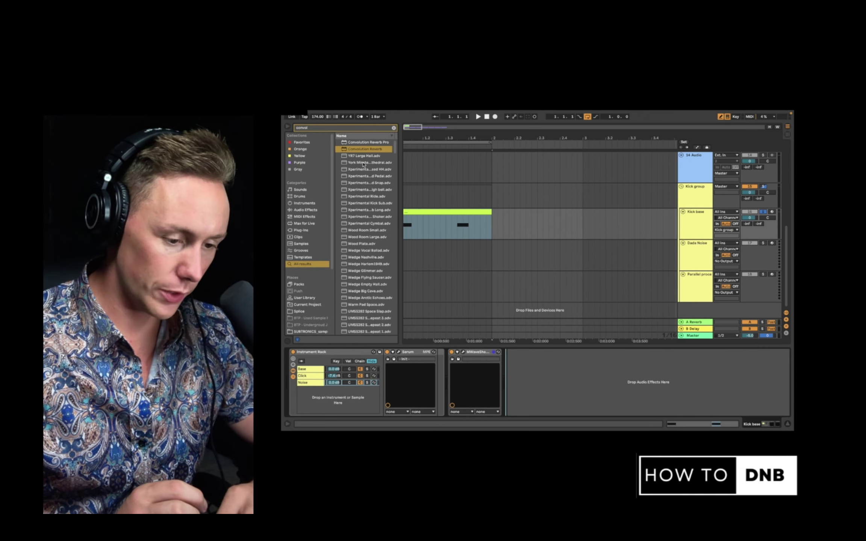
pyautogui.click(707, 195)
pyautogui.click(564, 383)
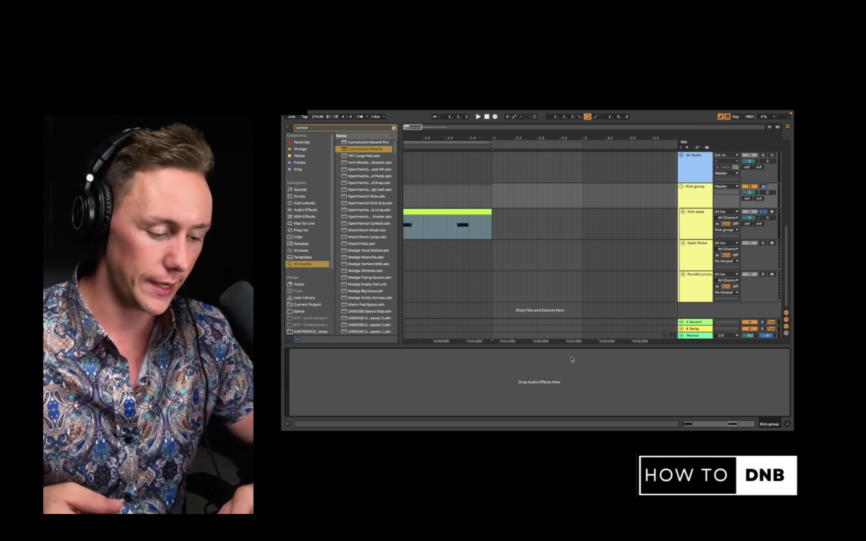
pyautogui.press('Return')
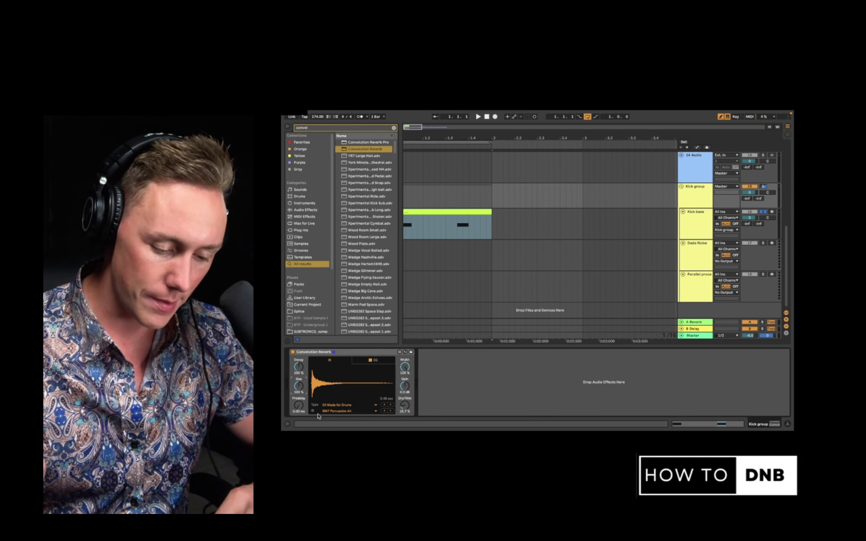
# Step: Choose the 04 Made for Drums type with the BM7 Percussion Air impulse response in Convolution Reverb
pyautogui.click(339, 406)
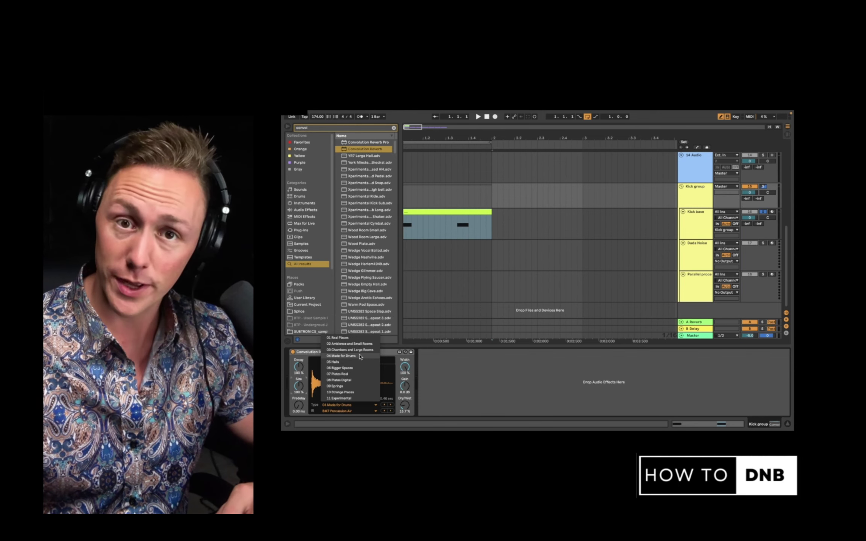
pyautogui.click(360, 356)
pyautogui.click(351, 410)
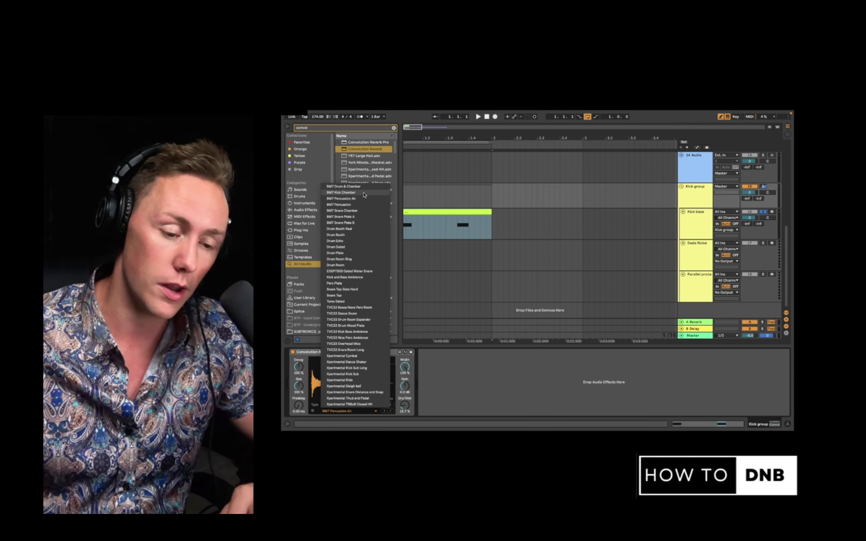
pyautogui.click(348, 410)
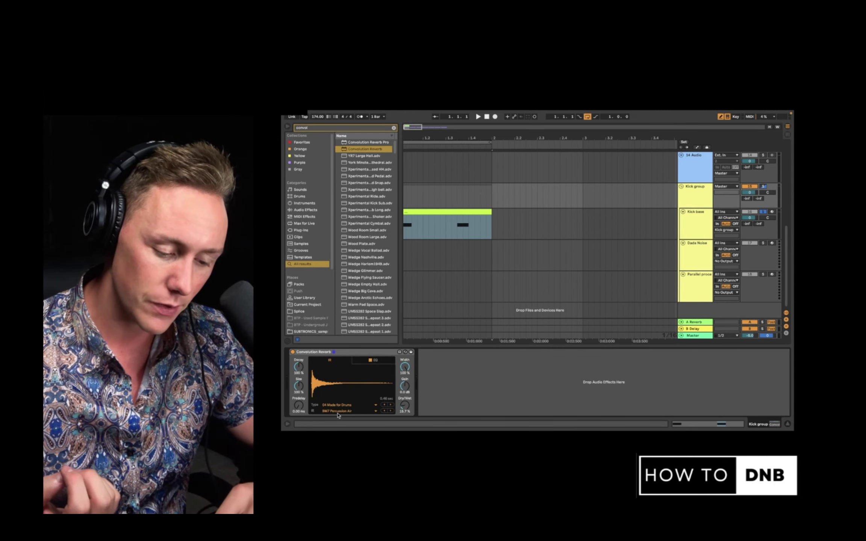
# Step: Set the reverb's Dry/Wet to about 19% and spread its EQ's low and high bands further apart while auditioning the kick
pyautogui.press('space')
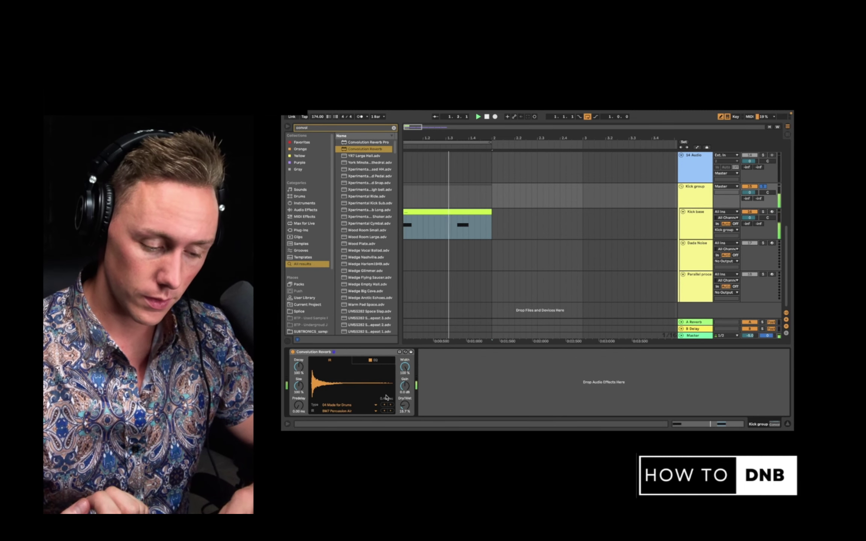
pyautogui.moveTo(404, 408)
pyautogui.mouseDown()
pyautogui.moveTo(405, 371)
pyautogui.moveTo(404, 408)
pyautogui.mouseUp()
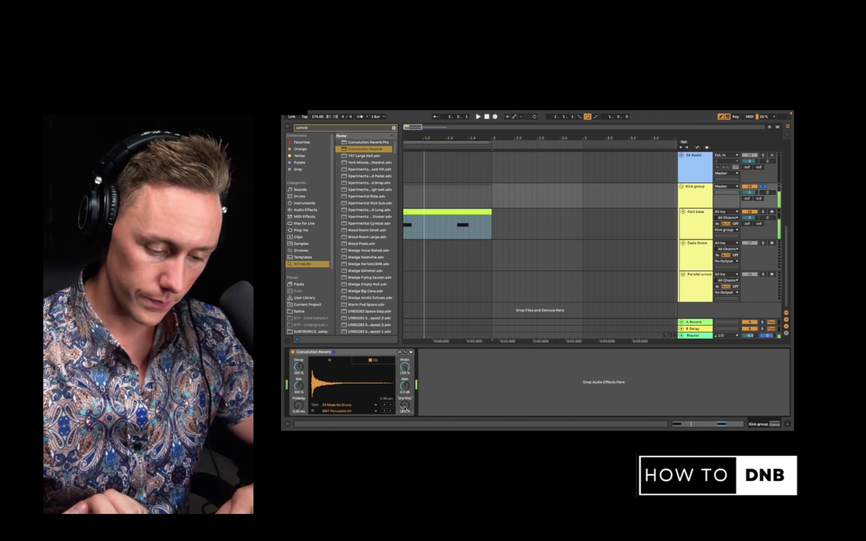
pyautogui.click(376, 360)
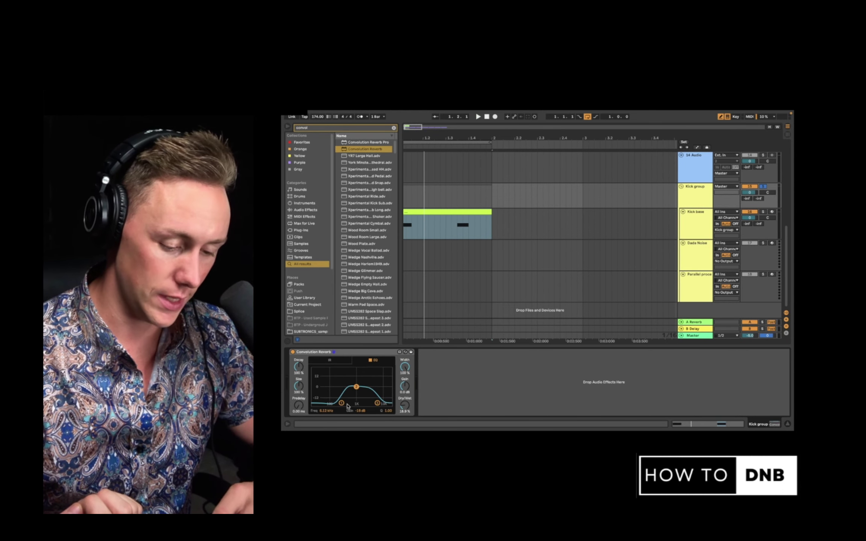
pyautogui.moveTo(341, 403); pyautogui.dragTo(380, 402)
pyautogui.press('space')
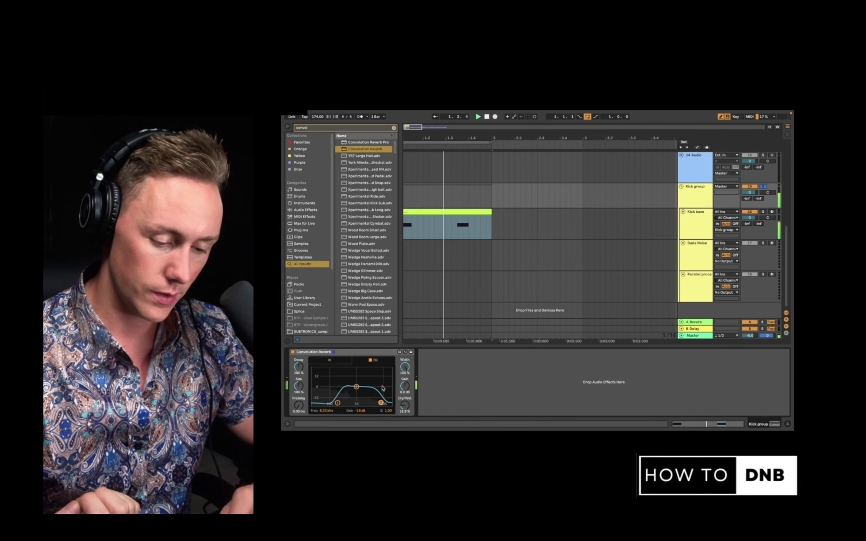
pyautogui.press('space')
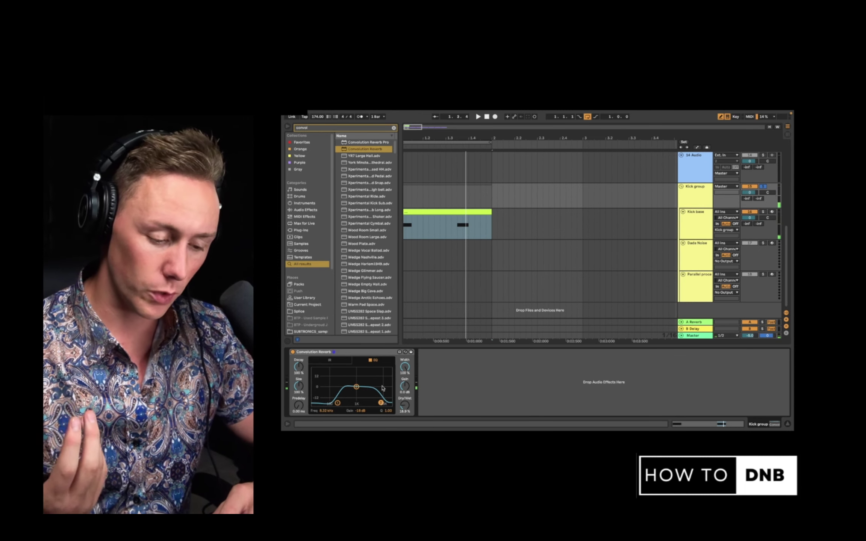
# Step: Paste the "Frequency control - Kick" rack after MWaveShaper on the Kick base track and review its macros and two EQs
pyautogui.click(695, 218)
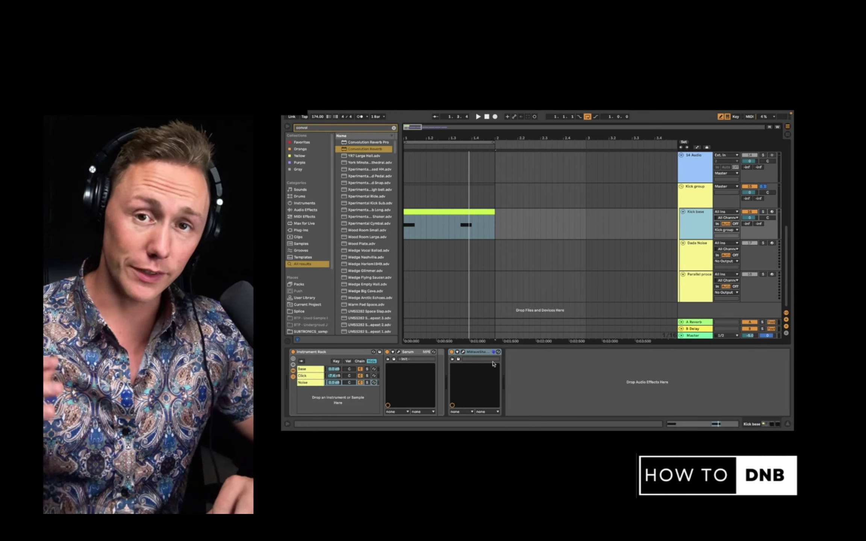
pyautogui.click(507, 384)
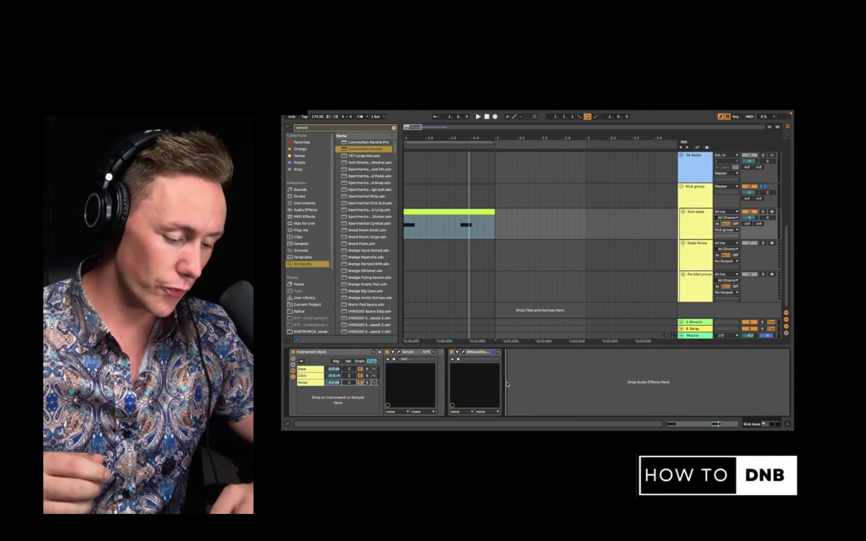
pyautogui.press('super+v')
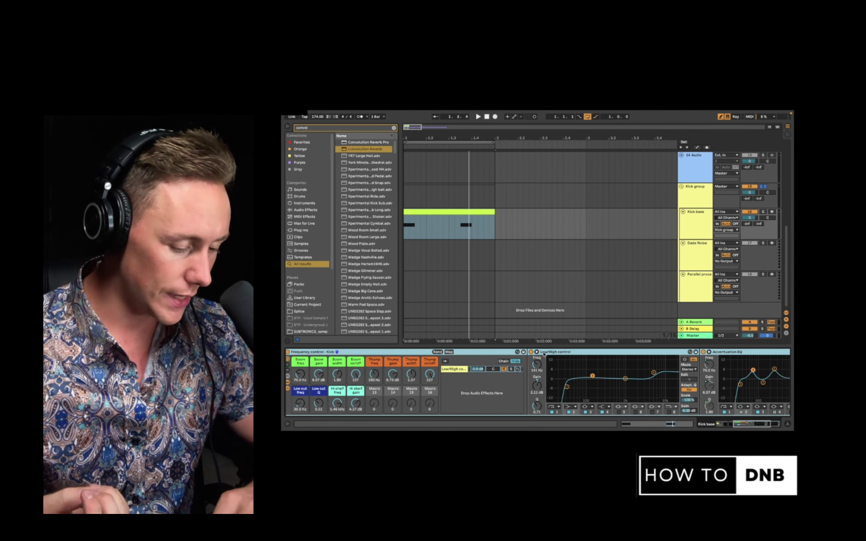
pyautogui.hscroll(5, 563, 376)
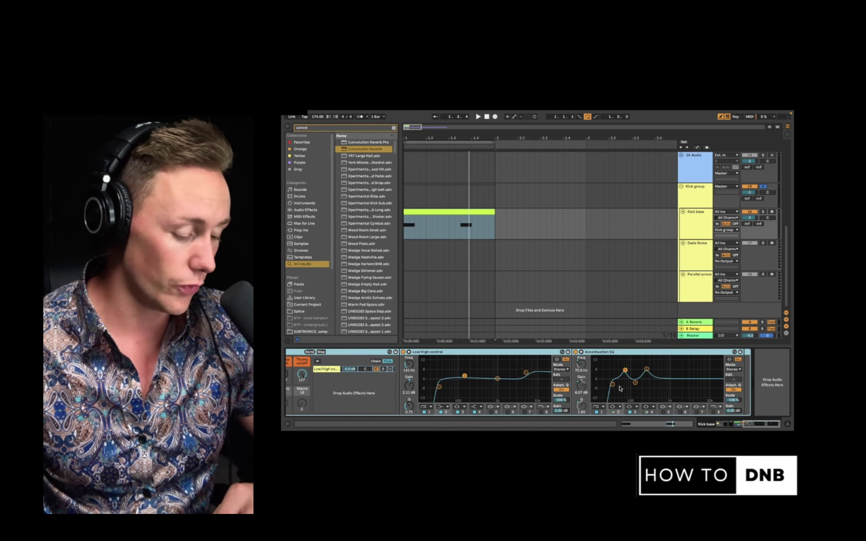
pyautogui.hscroll(-5, 601, 391)
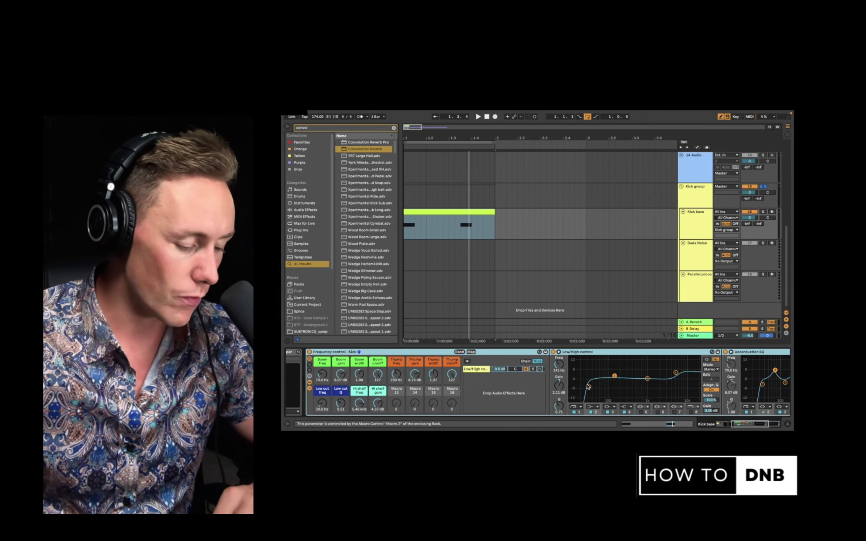
pyautogui.hscroll(3, 578, 361)
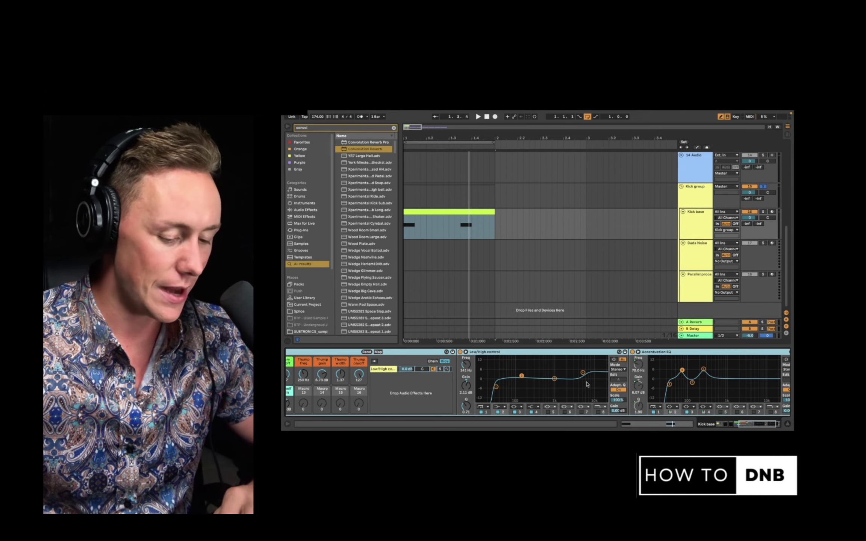
pyautogui.hscroll(-8, 586, 382)
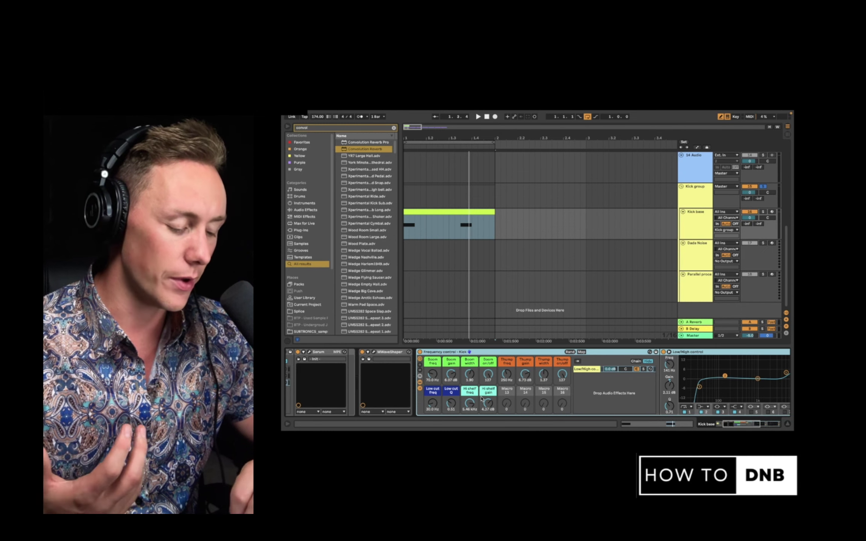
# Step: Set the rack's Boom on/off and Thump on/off macros to 0, solo the Kick base track and audition it
pyautogui.hscroll(3, 481, 399)
pyautogui.moveTo(396, 376); pyautogui.dragTo(396, 421)
pyautogui.moveTo(470, 378); pyautogui.dragTo(470, 421)
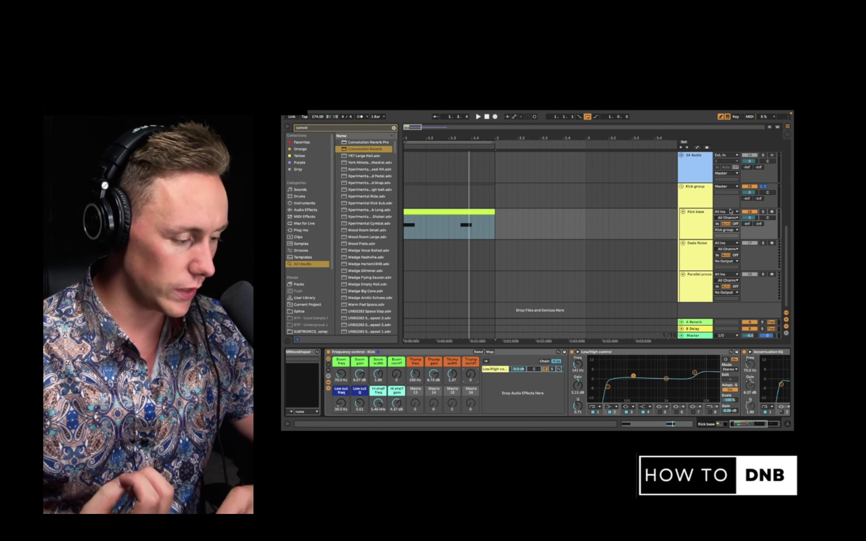
pyautogui.click(762, 212)
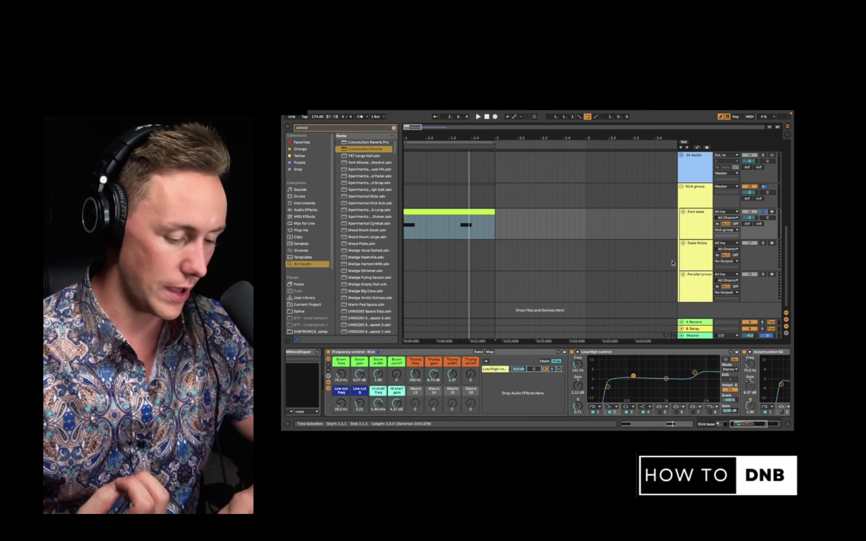
pyautogui.press('space')
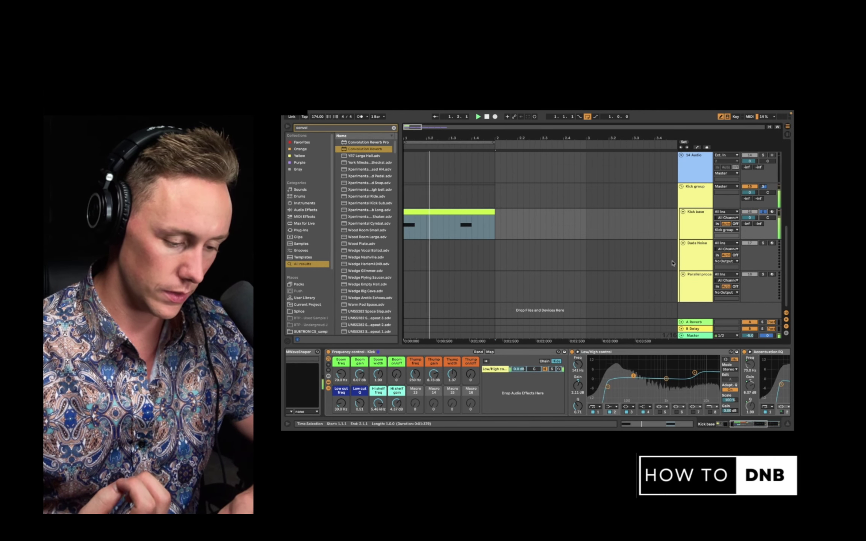
pyautogui.press('space')
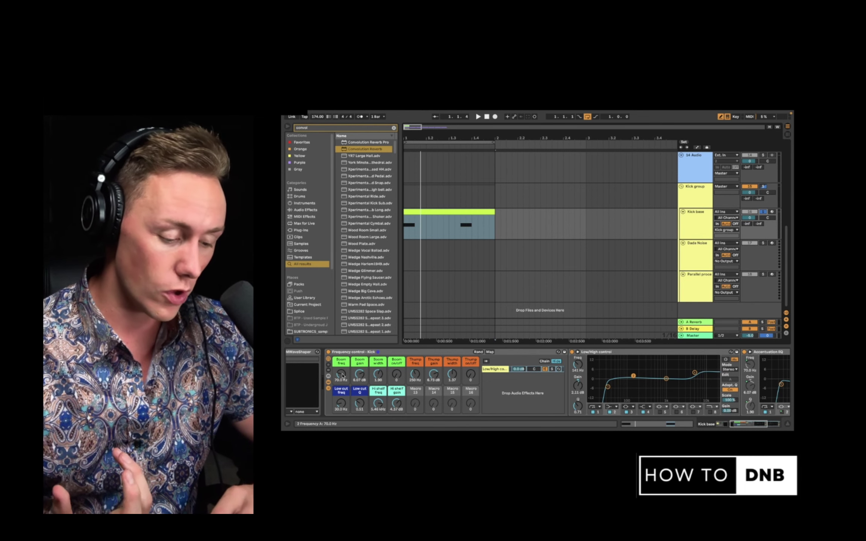
# Step: Set Boom on/off to 127, audition the kick with Boom gain at 15.0 dB, and return Boom gain to 6.07 dB
pyautogui.press('space')
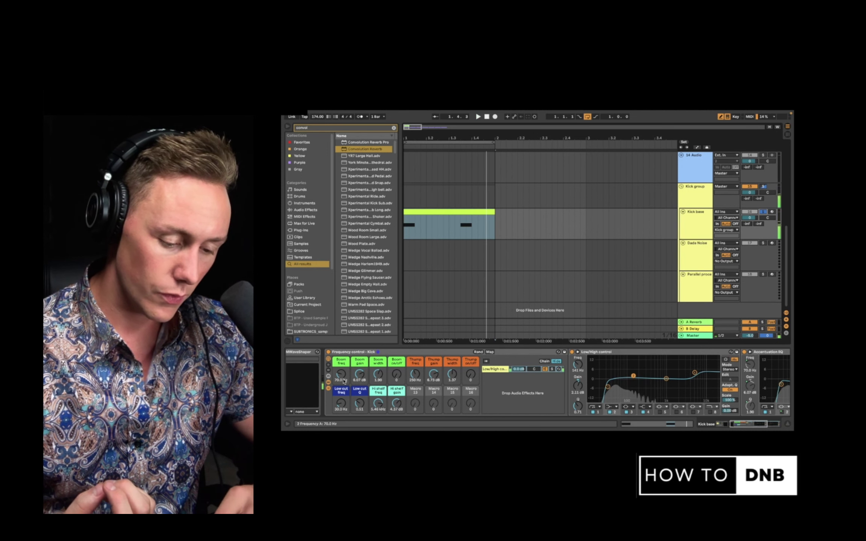
pyautogui.moveTo(396, 377); pyautogui.dragTo(396, 338)
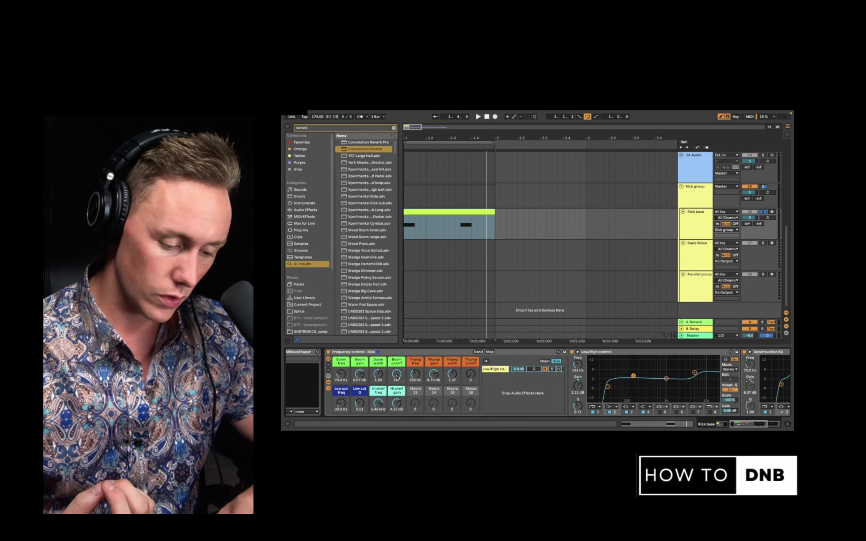
pyautogui.press('space')
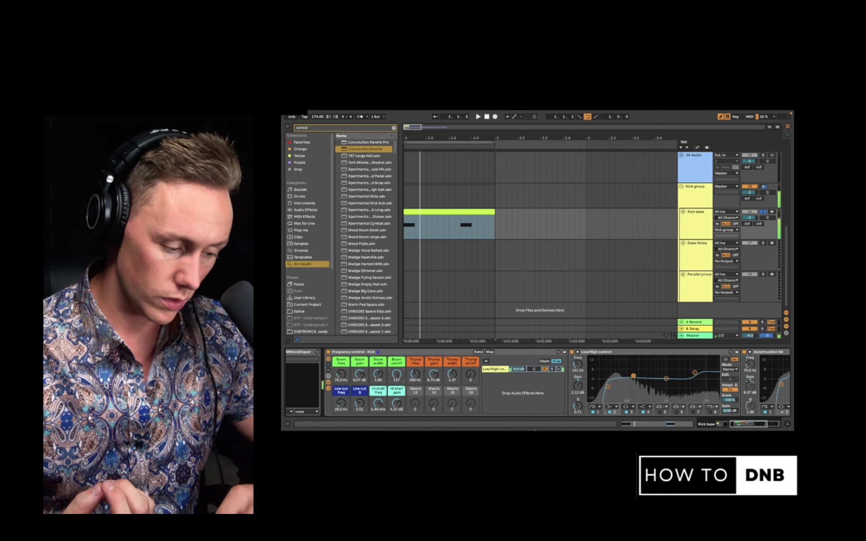
pyautogui.press('space')
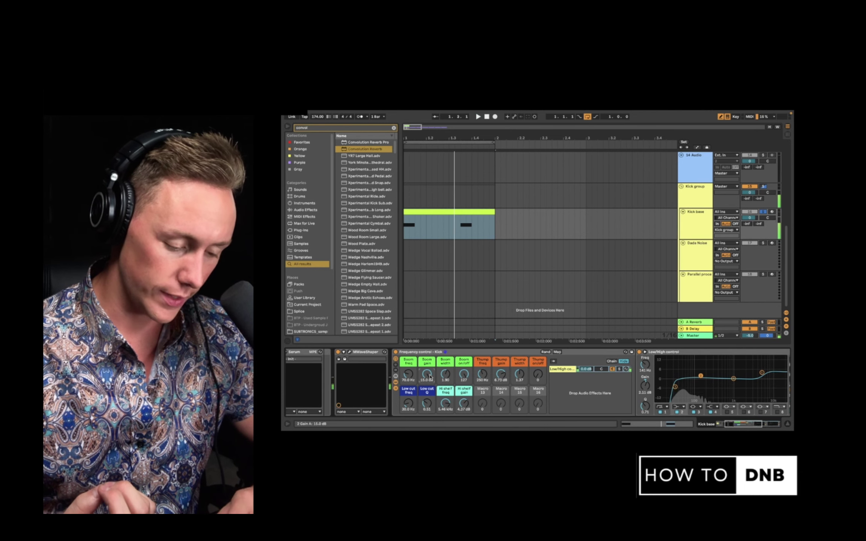
pyautogui.press('space')
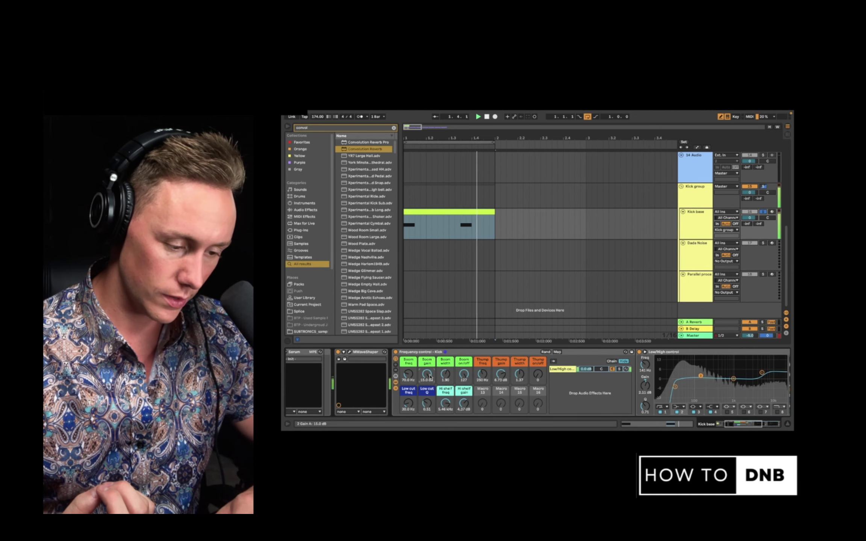
pyautogui.press('space')
pyautogui.moveTo(430, 377); pyautogui.dragTo(430, 391)
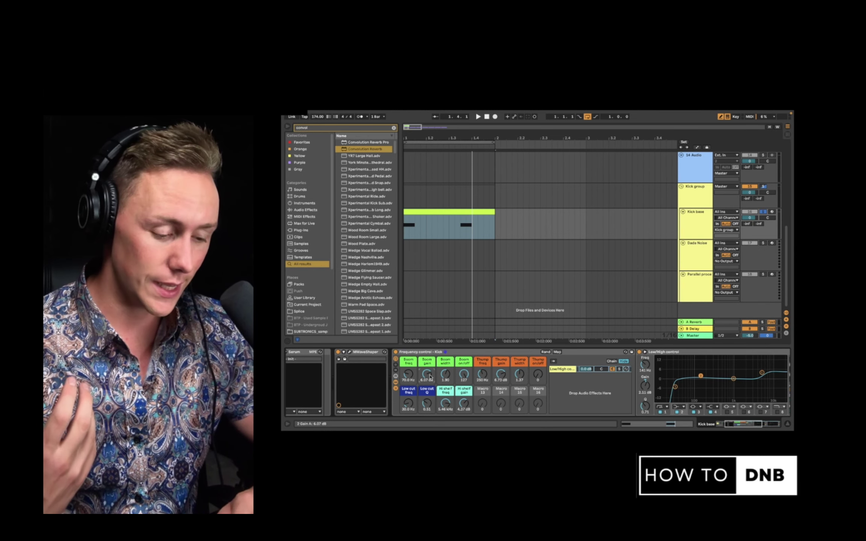
pyautogui.press('space')
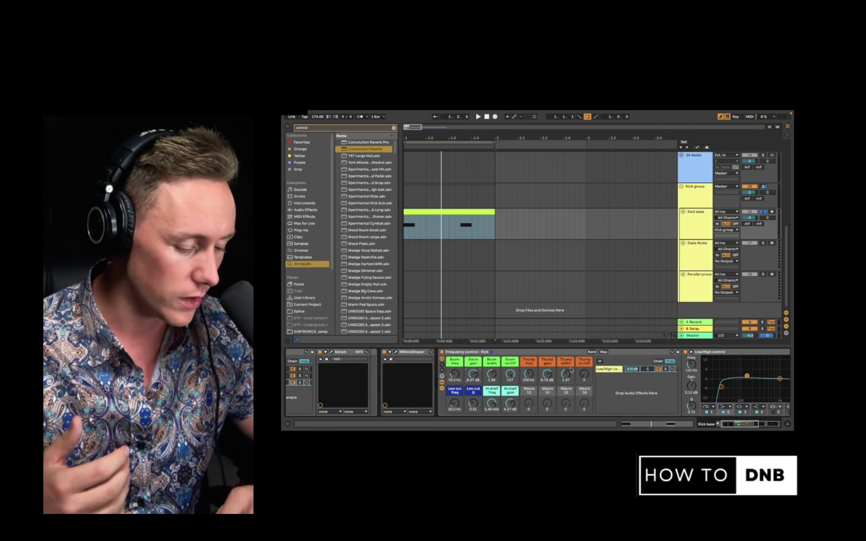
# Step: Turn on the thump band with Thump on/off at 107, setting Thump gain to 7.20 dB and Thump width to 1.13 while auditioning
pyautogui.hscroll(5, 587, 379)
pyautogui.moveTo(410, 374); pyautogui.dragTo(410, 370)
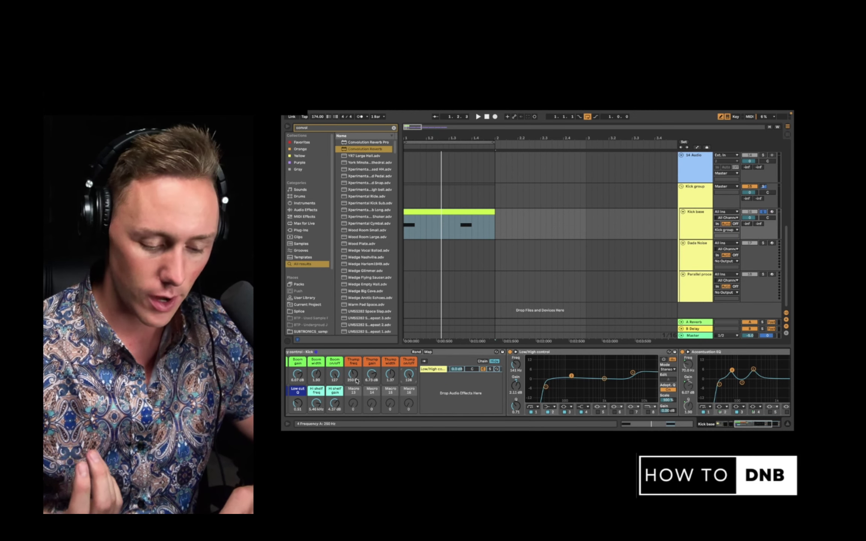
pyautogui.press('space')
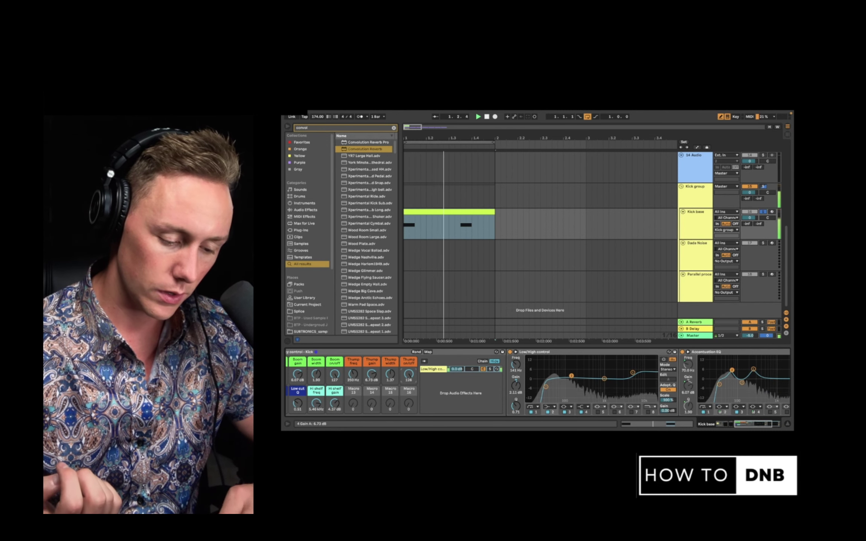
pyautogui.moveTo(371, 377); pyautogui.dragTo(407, 417)
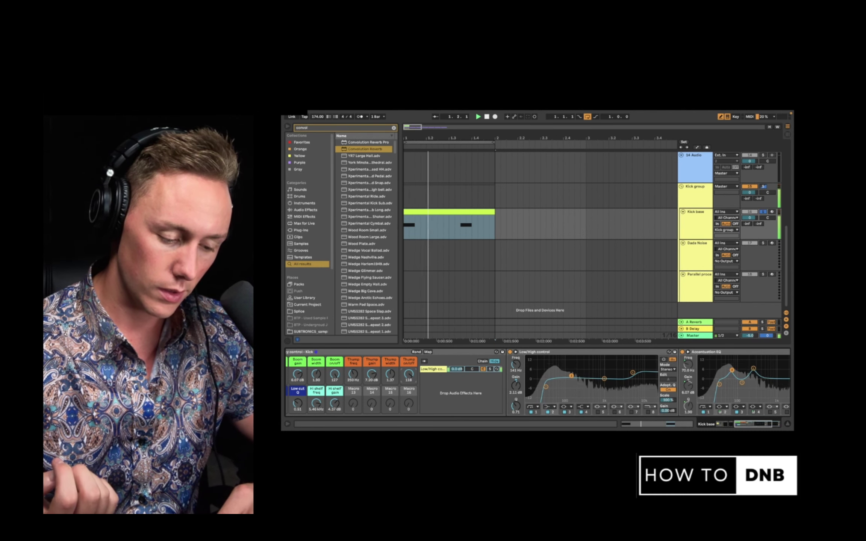
pyautogui.moveTo(408, 375)
pyautogui.mouseDown()
pyautogui.moveTo(408, 340)
pyautogui.moveTo(409, 375)
pyautogui.mouseUp()
pyautogui.press('space')
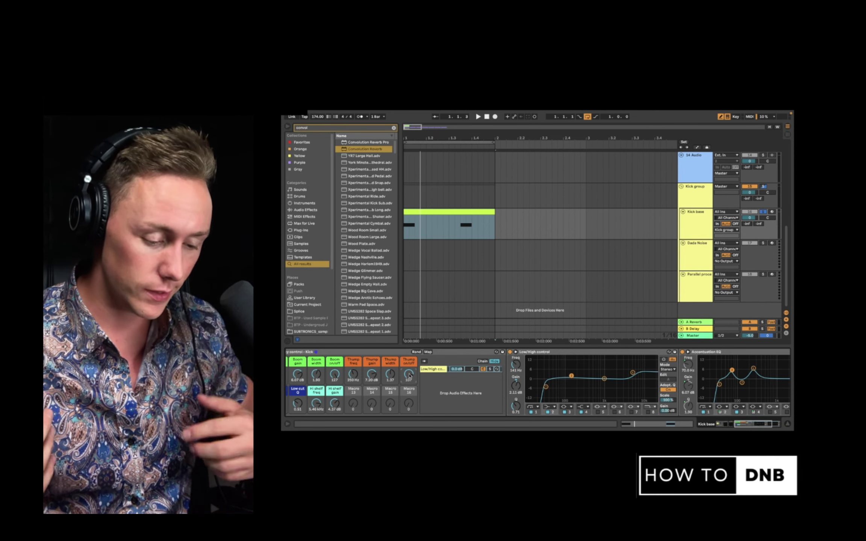
pyautogui.hscroll(-3, 410, 374)
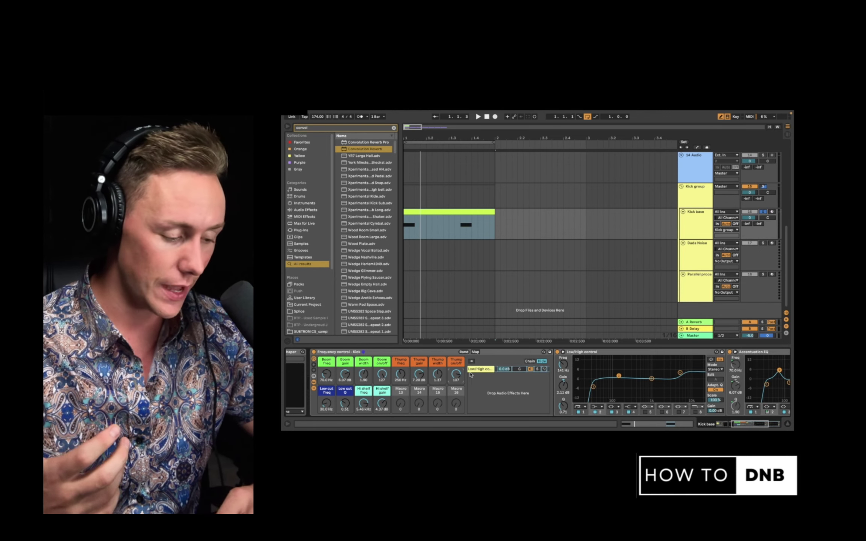
pyautogui.moveTo(437, 374); pyautogui.dragTo(439, 374)
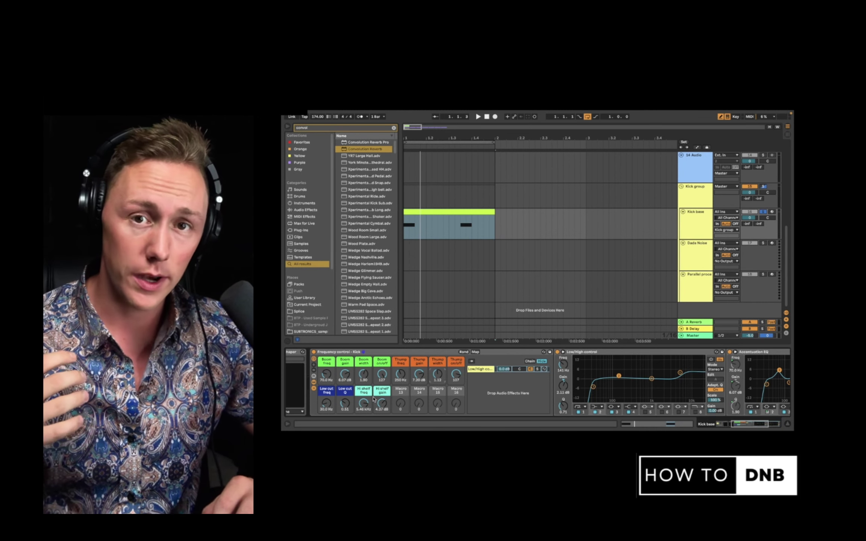
# Step: Lower the Frequency control rack's Hi shelf gain to just below 0 dB and review the Kick base device chain
pyautogui.click(429, 355)
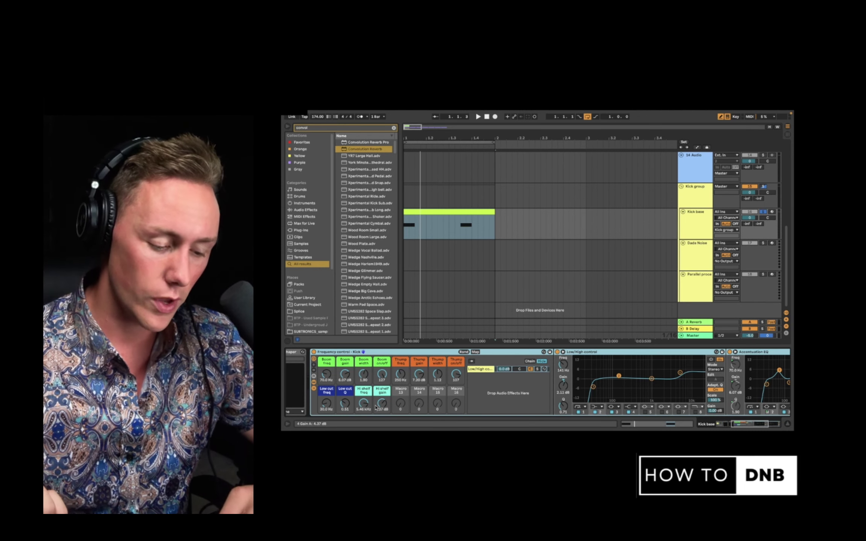
pyautogui.moveTo(382, 403); pyautogui.dragTo(382, 420)
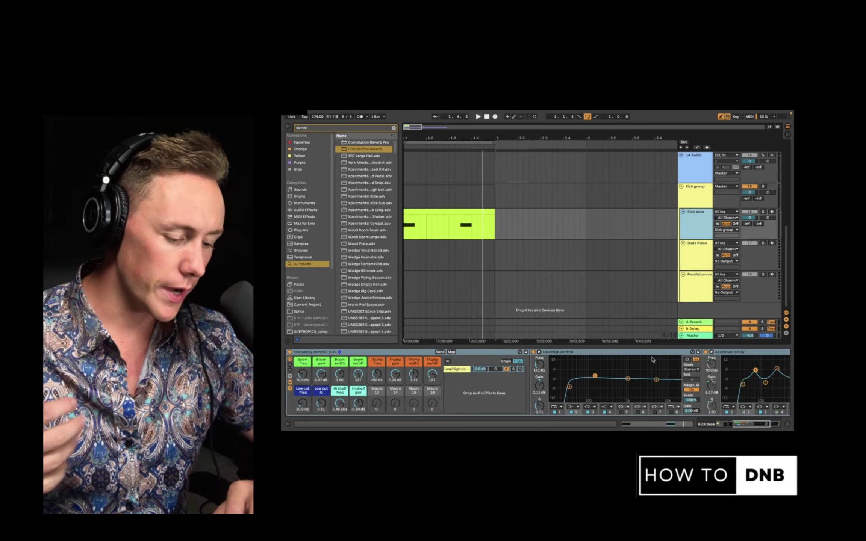
pyautogui.hscroll(-6, 652, 359)
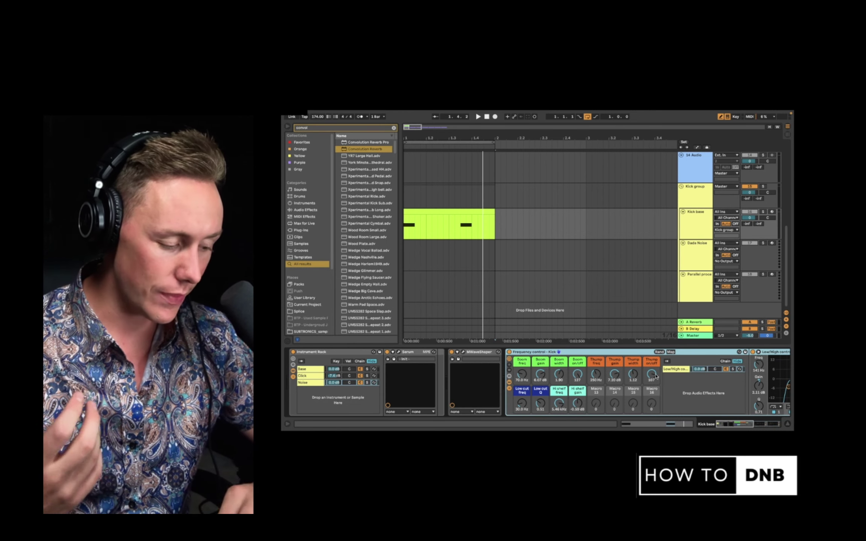
pyautogui.hscroll(6, 656, 376)
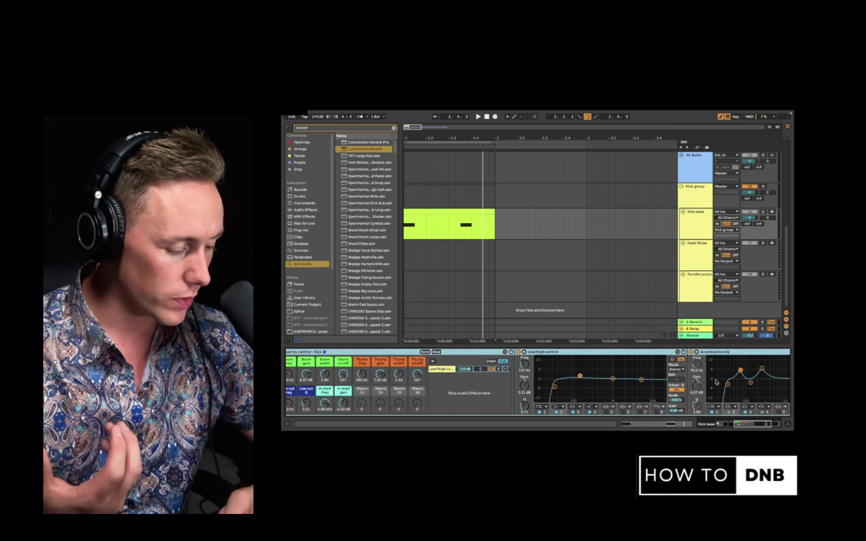
pyautogui.hscroll(-6, 728, 383)
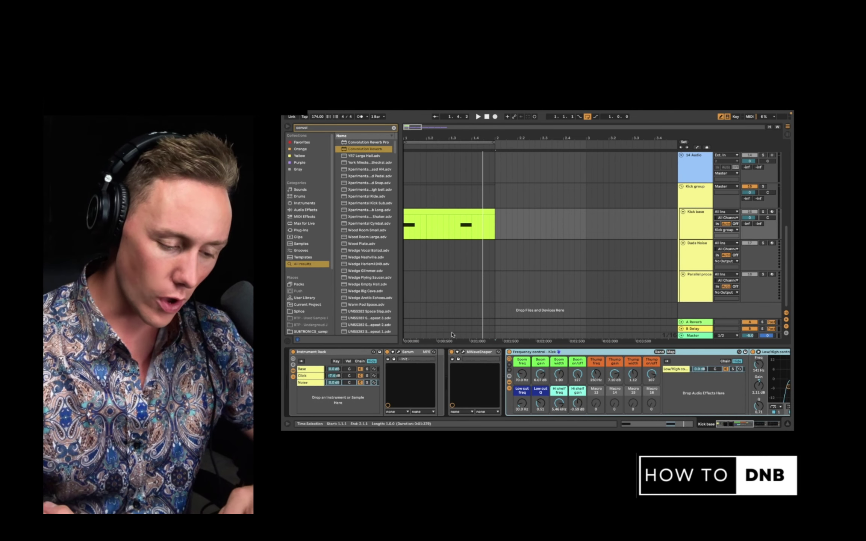
# Step: Lengthen the hold before the decay of LFO 1 in the Base chain's Serum while auditioning the soloed Kick base, and close Serum
pyautogui.click(312, 370)
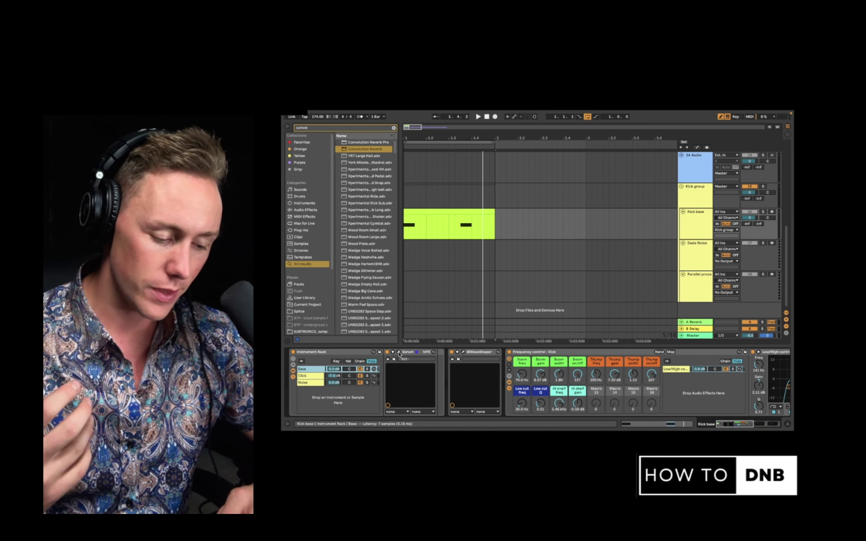
pyautogui.click(399, 352)
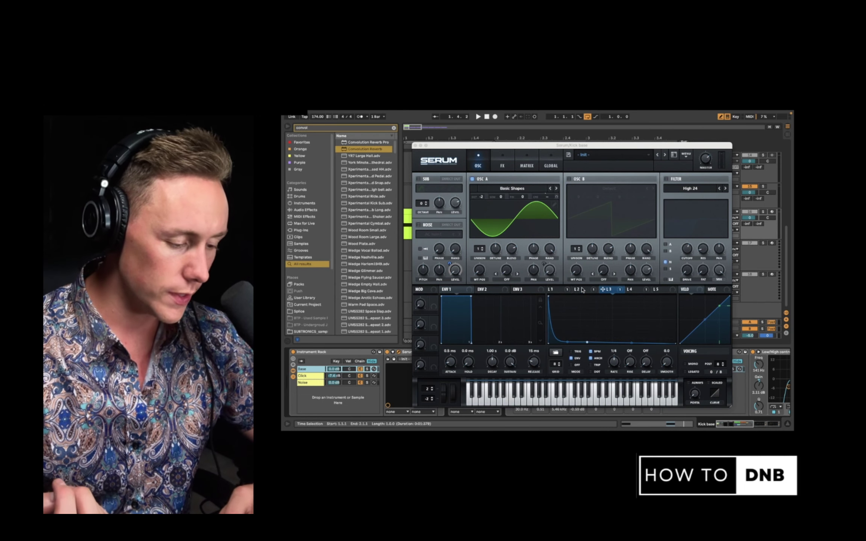
pyautogui.click(553, 289)
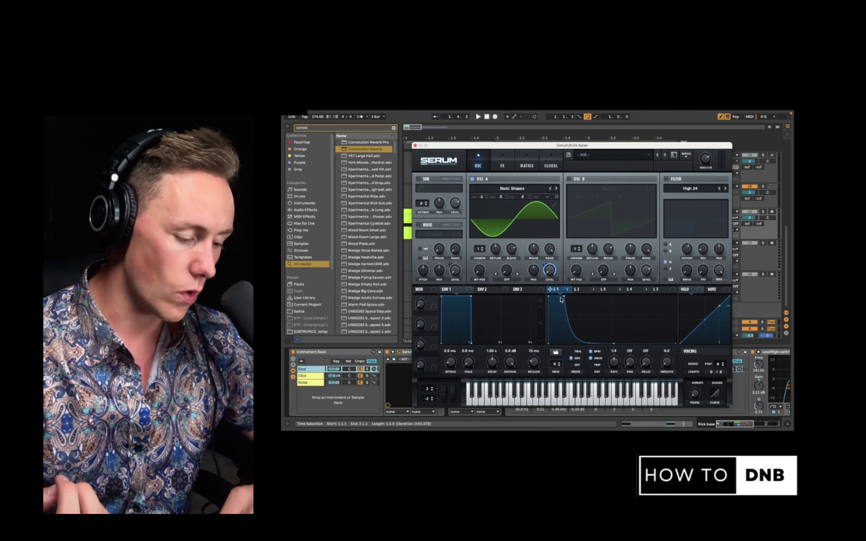
pyautogui.press('space')
pyautogui.click(762, 211)
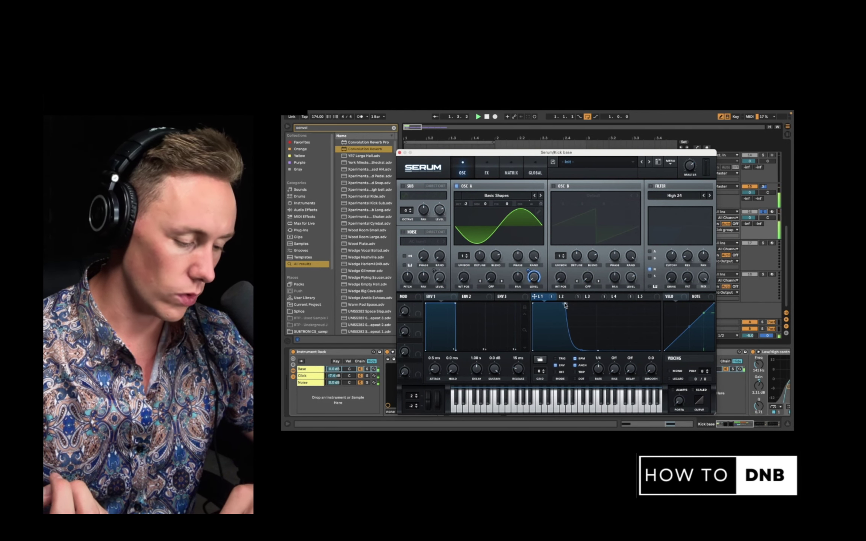
pyautogui.moveTo(565, 307)
pyautogui.mouseDown()
pyautogui.moveTo(591, 289)
pyautogui.moveTo(556, 291)
pyautogui.mouseUp()
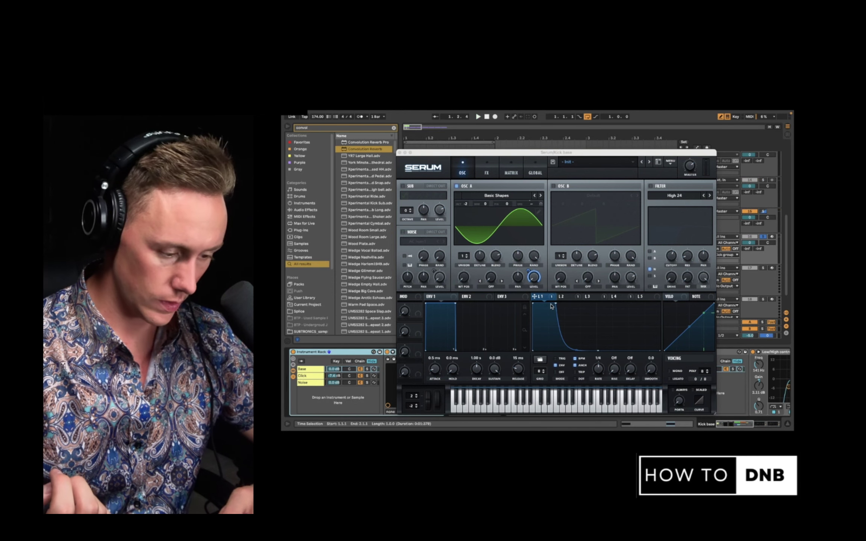
pyautogui.press('space')
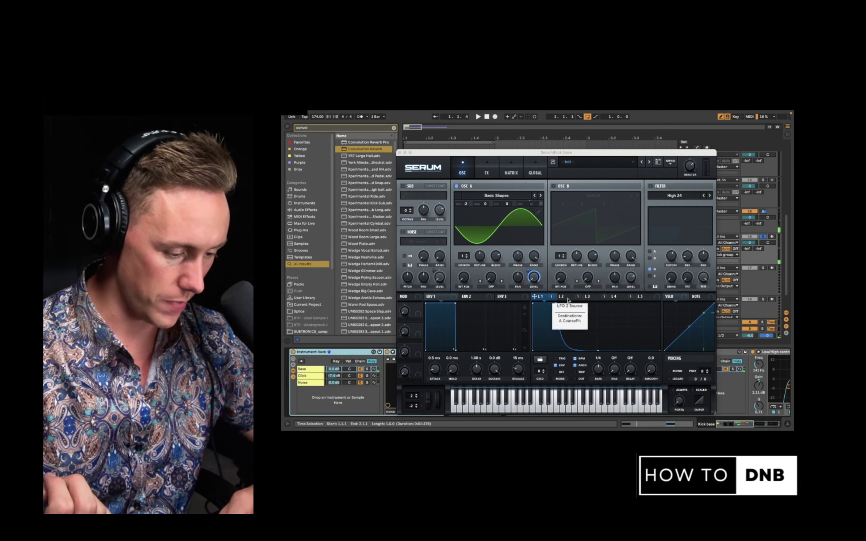
pyautogui.click(400, 152)
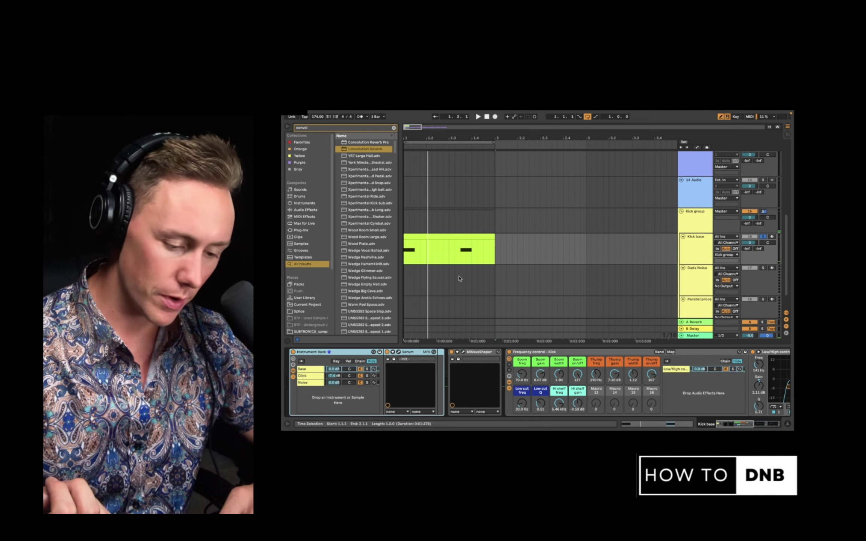
# Step: Reshape the LFO 1 curve in the Noise chain's Serum with an earlier peak and adjust the Noise Pitch during playback
pyautogui.click(312, 383)
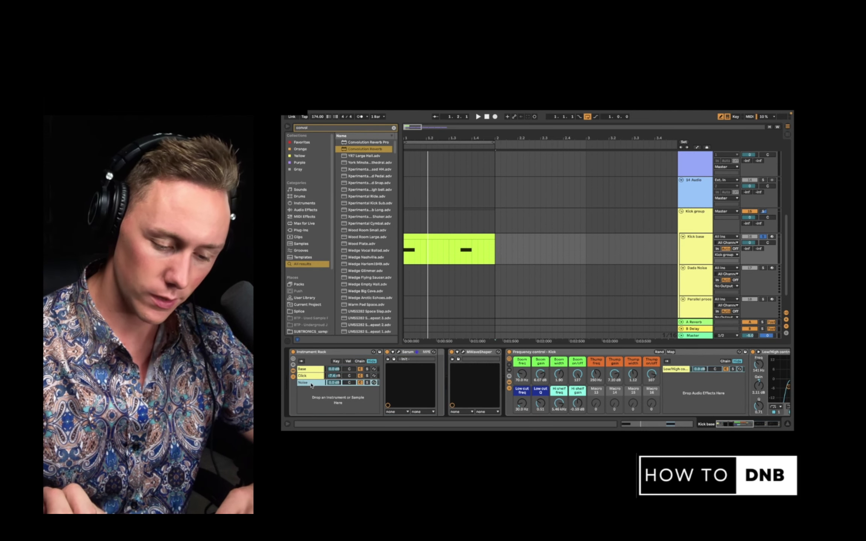
pyautogui.click(399, 352)
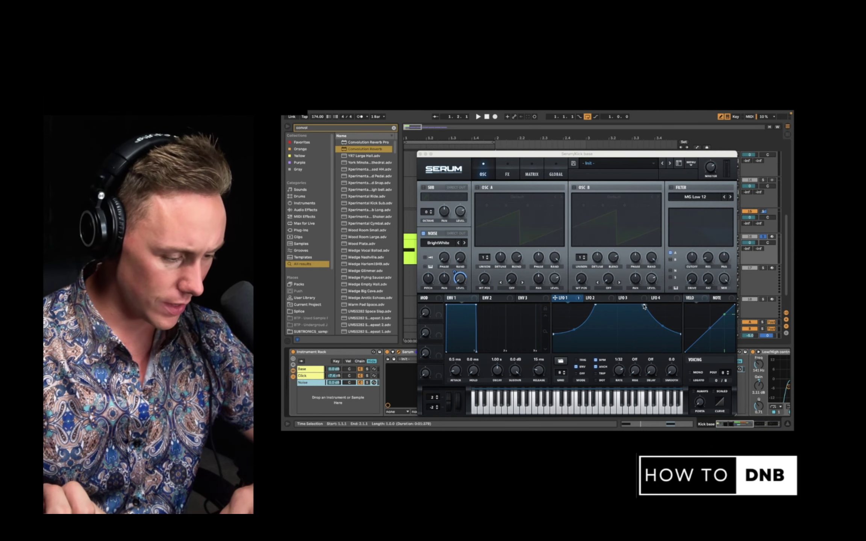
pyautogui.moveTo(643, 305); pyautogui.dragTo(585, 304)
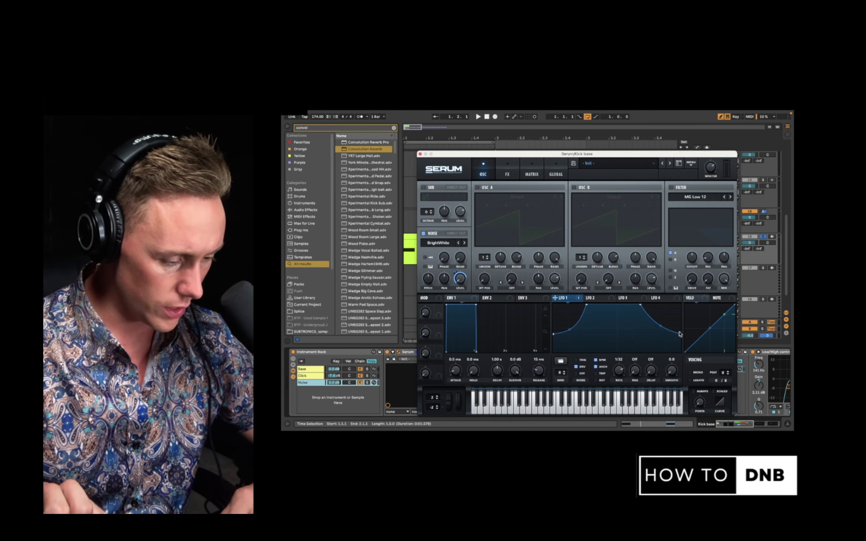
pyautogui.press('space')
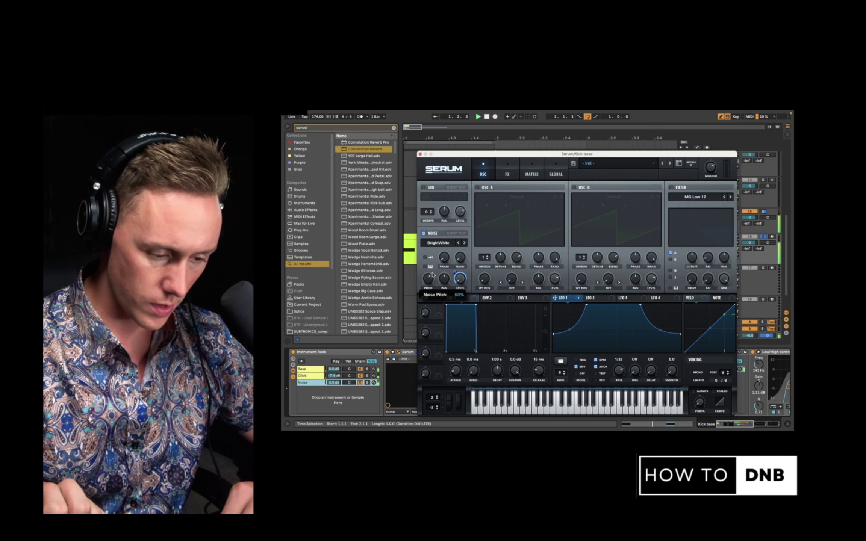
pyautogui.moveTo(432, 276)
pyautogui.mouseDown()
pyautogui.moveTo(431, 293)
pyautogui.moveTo(433, 258)
pyautogui.mouseUp()
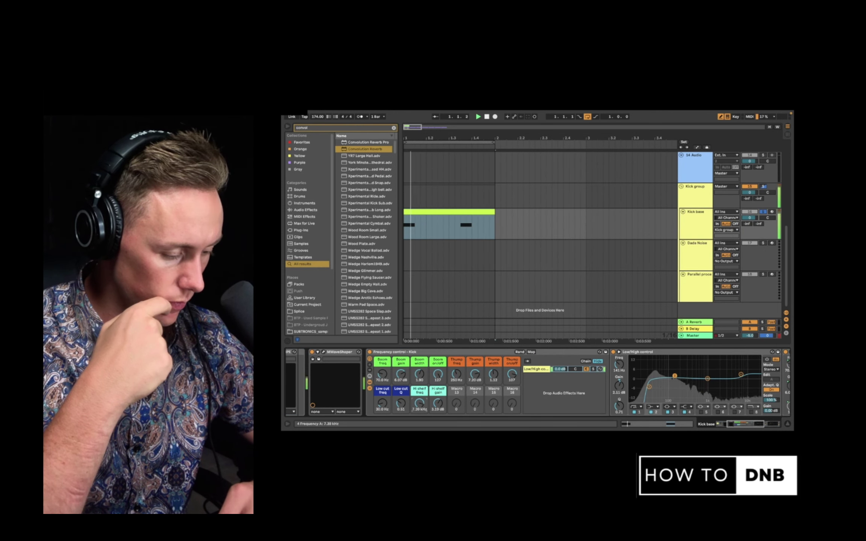
# Step: Set the Hi shelf freq of the Kick base's Frequency control rack to about 4.15 kHz during playback
pyautogui.moveTo(419, 404); pyautogui.dragTo(419, 399)
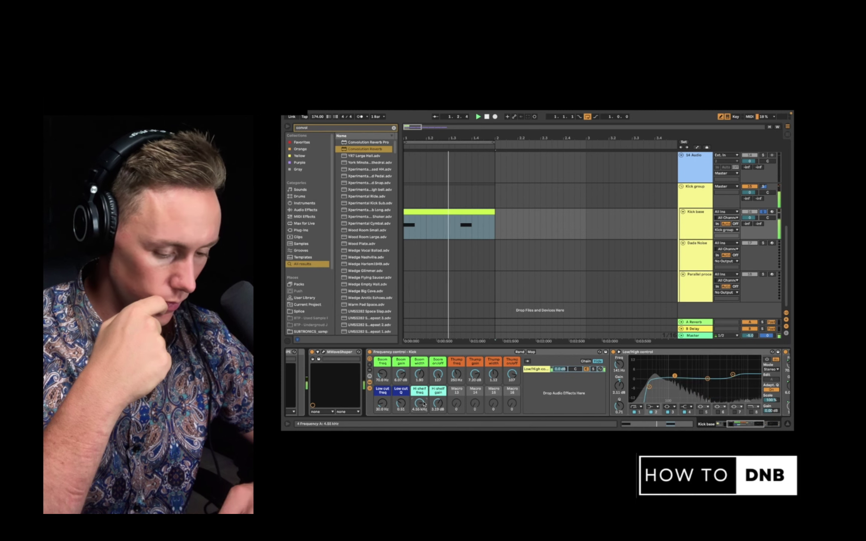
pyautogui.press('space')
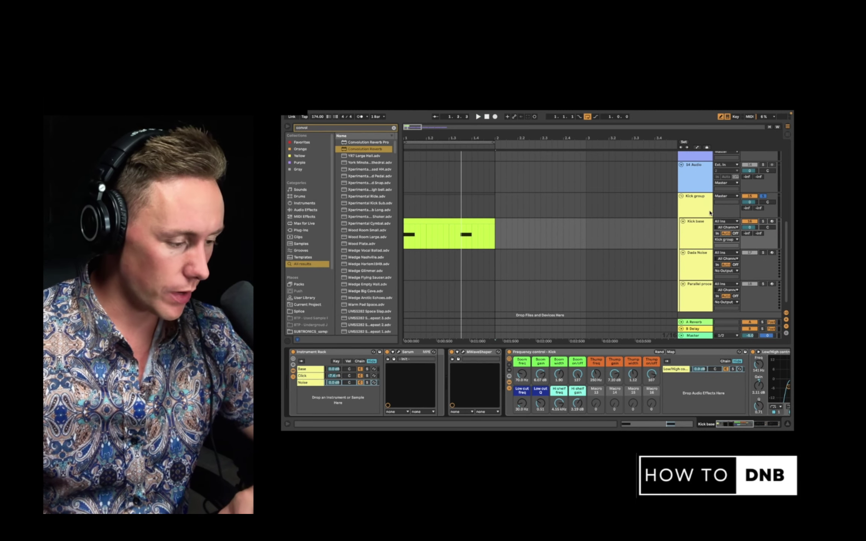
pyautogui.click(728, 215)
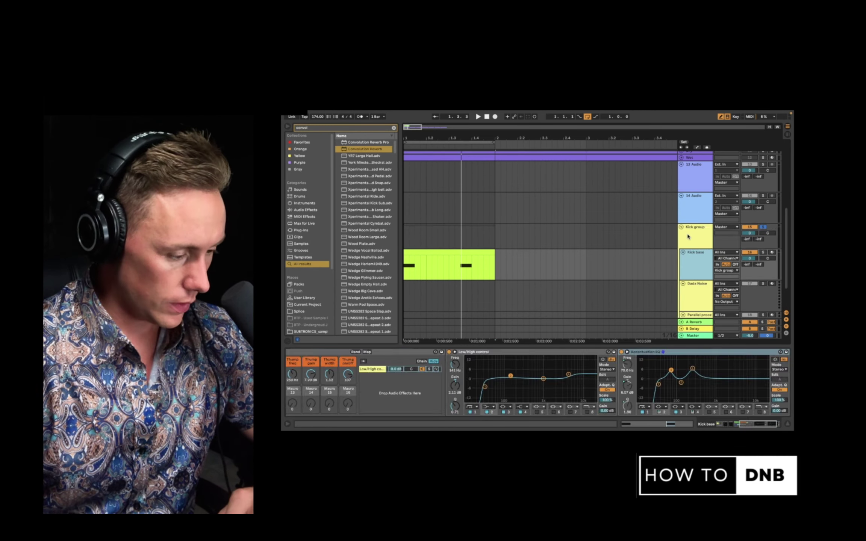
# Step: Find the Glue Compressor and add it ahead of the Convolution Reverb on the Kick group
pyautogui.click(741, 236)
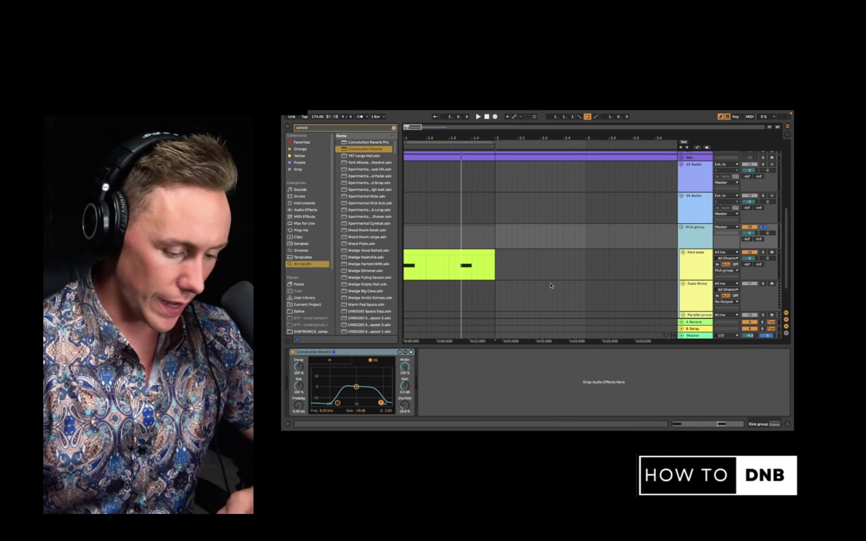
pyautogui.click(393, 128)
pyautogui.write('glue')
pyautogui.click(374, 142)
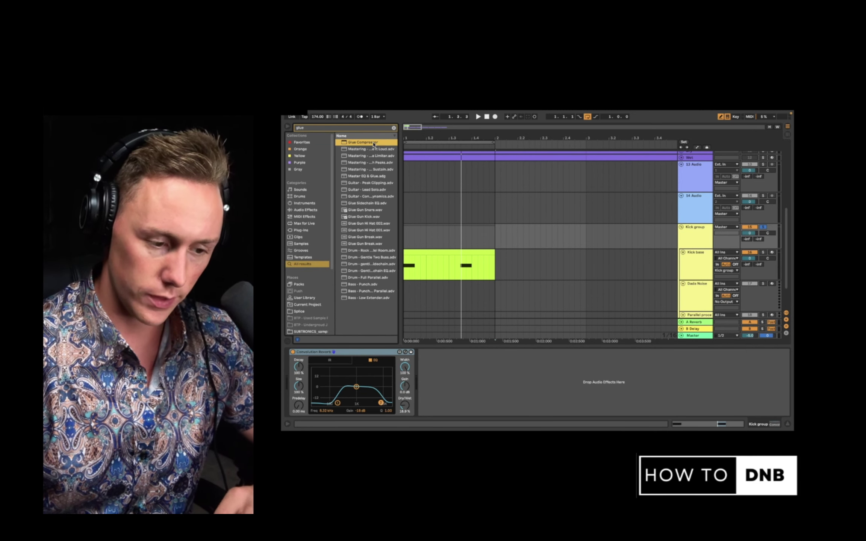
pyautogui.moveTo(381, 143)
pyautogui.mouseDown()
pyautogui.moveTo(334, 323)
pyautogui.moveTo(305, 385)
pyautogui.mouseUp()
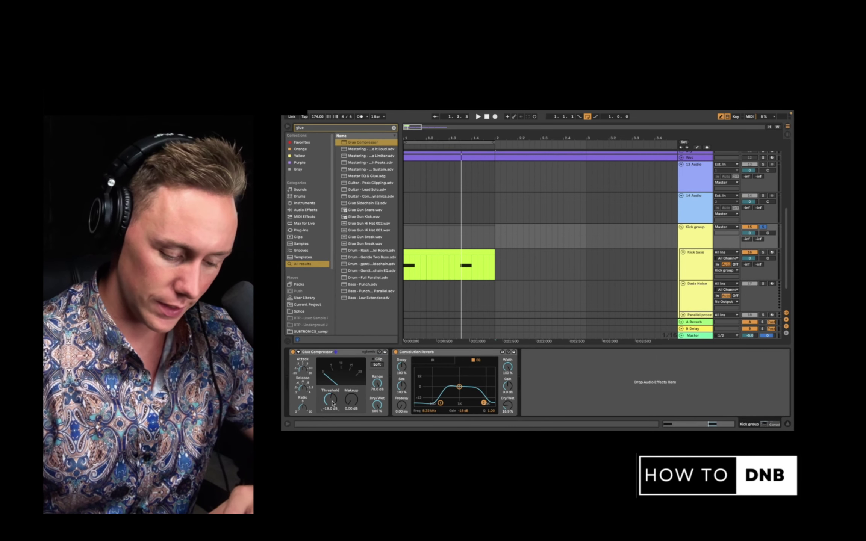
# Step: Set the Glue Compressor's threshold to -23.0 dB and makeup to 13.0 dB, and enable Soft clip while auditioning
pyautogui.moveTo(332, 404); pyautogui.dragTo(352, 365)
pyautogui.press('space')
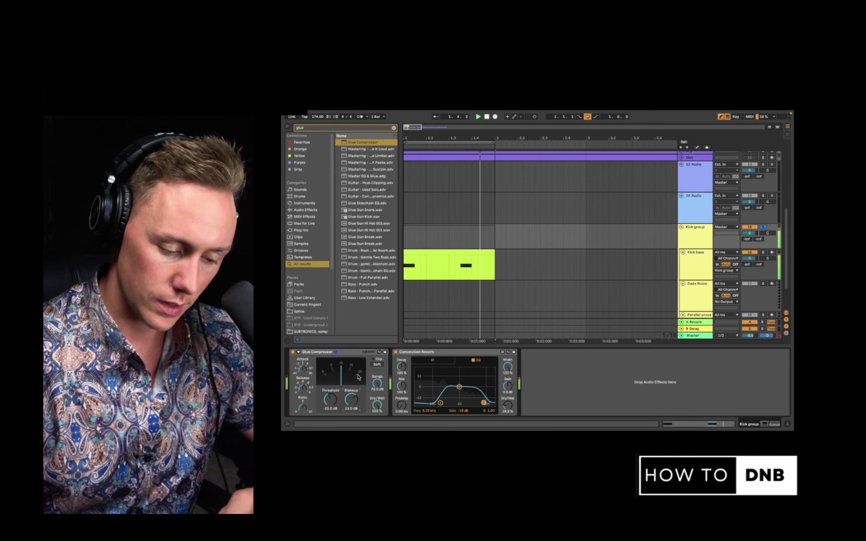
pyautogui.click(377, 364)
pyautogui.press('space')
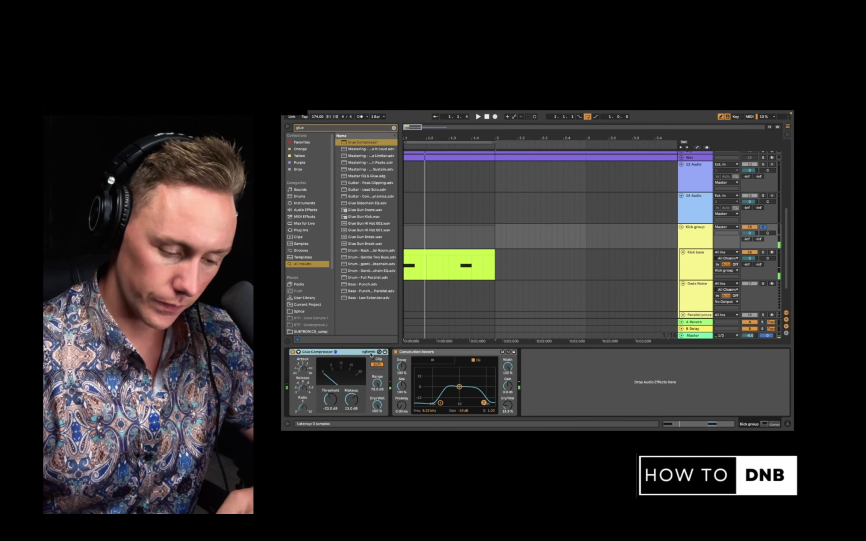
# Step: Group the Glue Compressor and Convolution Reverb into an audio effect rack and rename it Final control
pyautogui.keyDown('shift'); pyautogui.click(426, 354); pyautogui.keyUp('shift')
pyautogui.press('super+g')
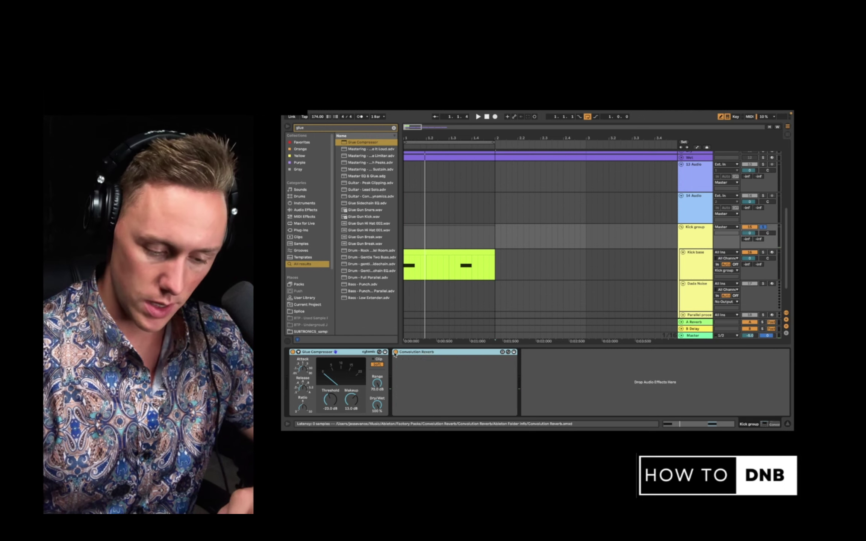
pyautogui.click(294, 377)
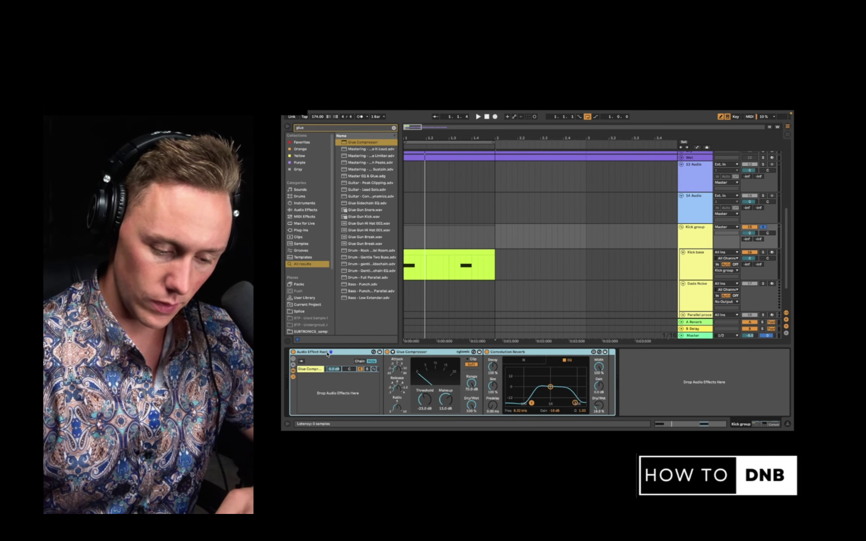
pyautogui.press('super+r')
pyautogui.write('Final')
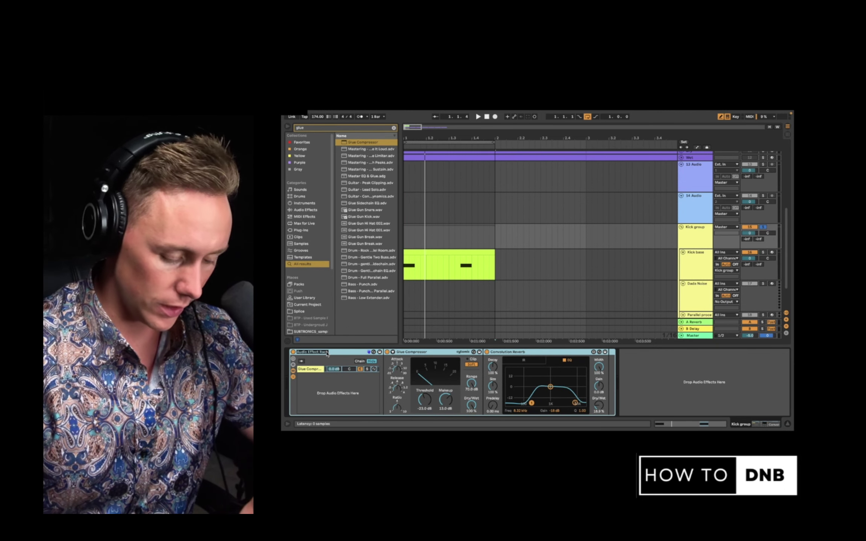
pyautogui.press('Return')
pyautogui.write('control')
pyautogui.press('Return')
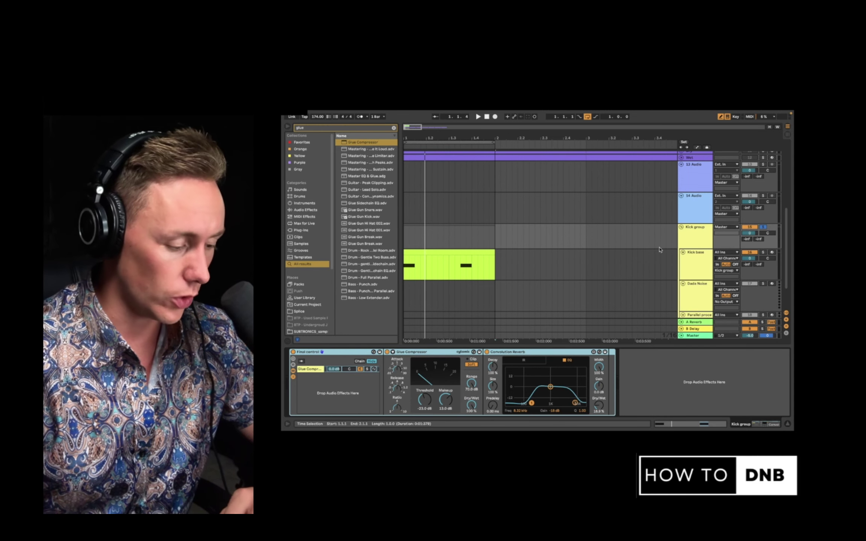
# Step: Find the Saturator and place it ahead of the Glue Compressor inside the Final control rack
pyautogui.scroll(-2, 660, 249)
pyautogui.scroll(3, 518, 319)
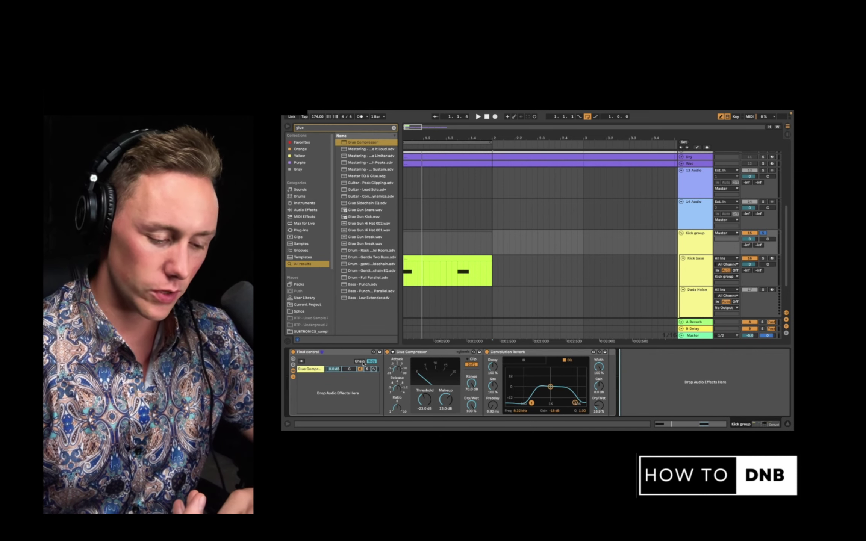
pyautogui.click(345, 354)
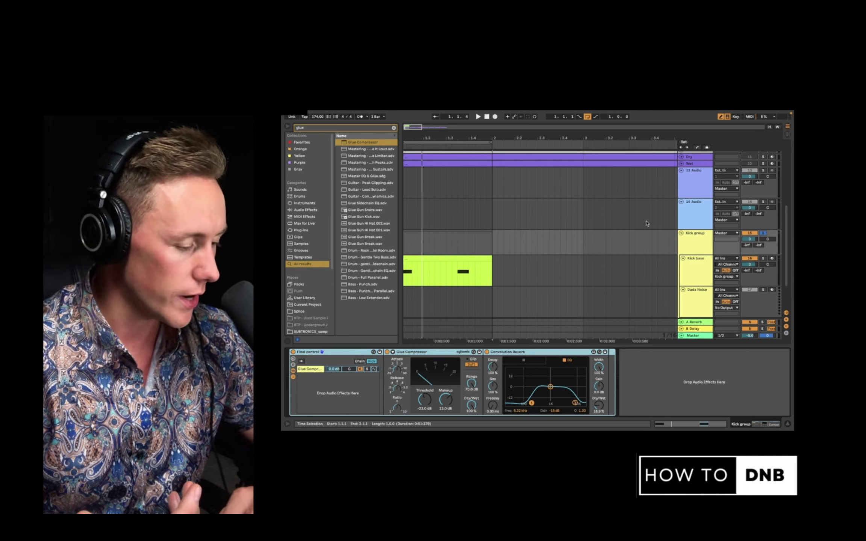
pyautogui.scroll(-3, 648, 224)
pyautogui.click(393, 128)
pyautogui.write('saturat')
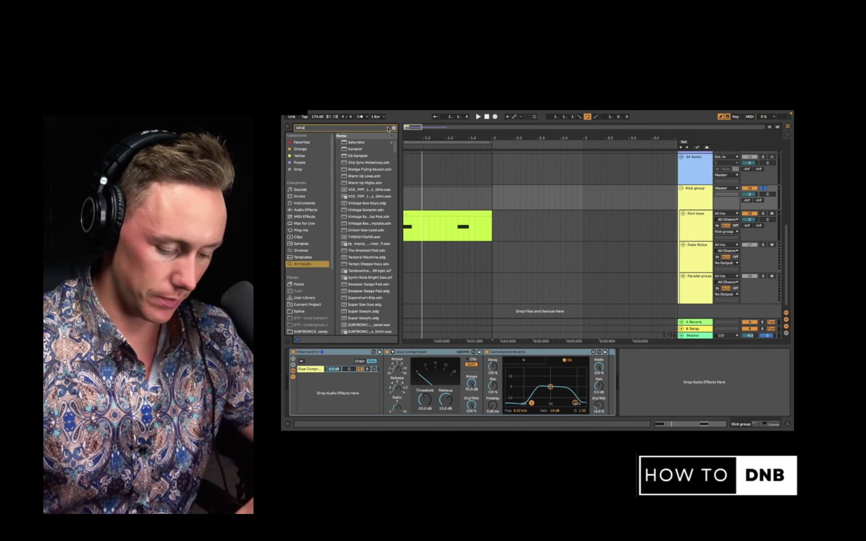
pyautogui.click(367, 143)
pyautogui.moveTo(367, 143); pyautogui.dragTo(387, 369)
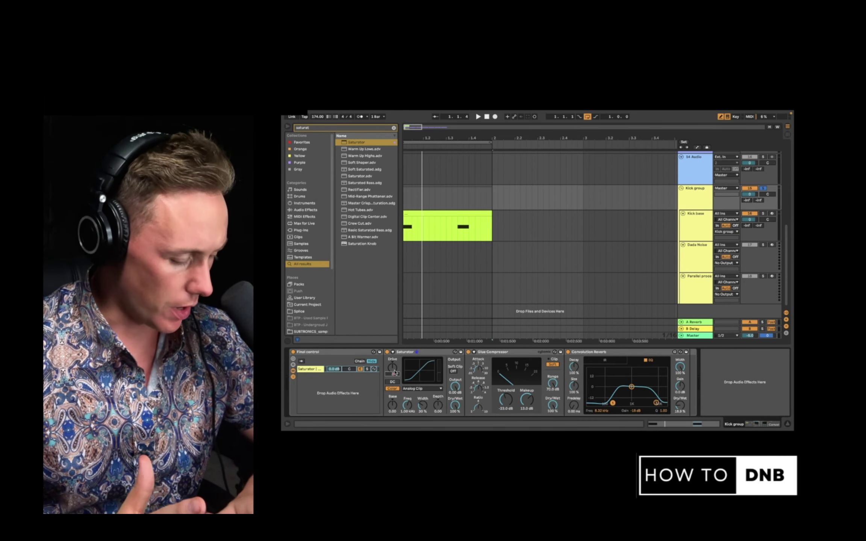
# Step: Set the Saturator's drive to 3 dB and its curve type to Soft Sine
pyautogui.press('Return')
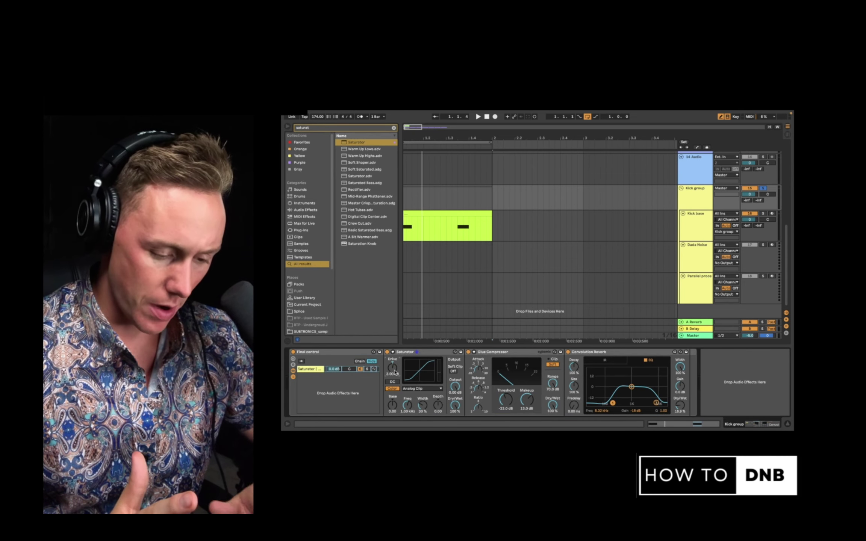
pyautogui.click(415, 389)
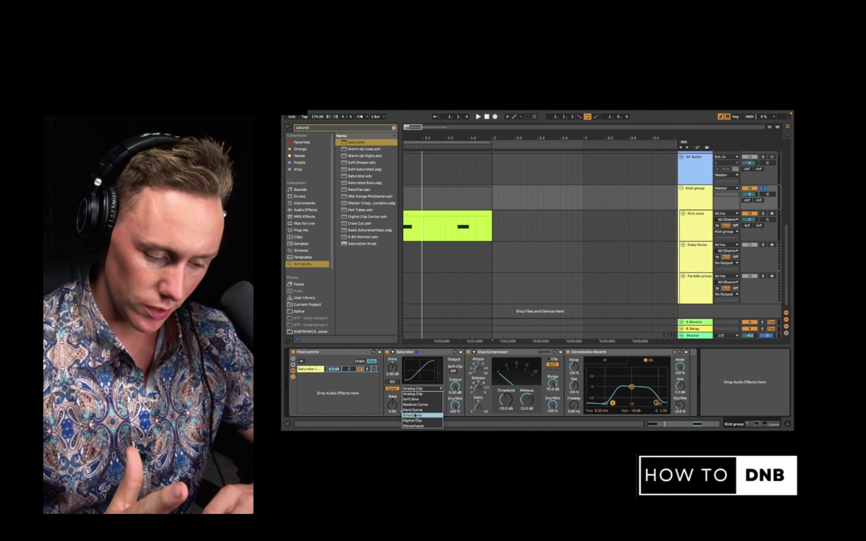
pyautogui.click(417, 400)
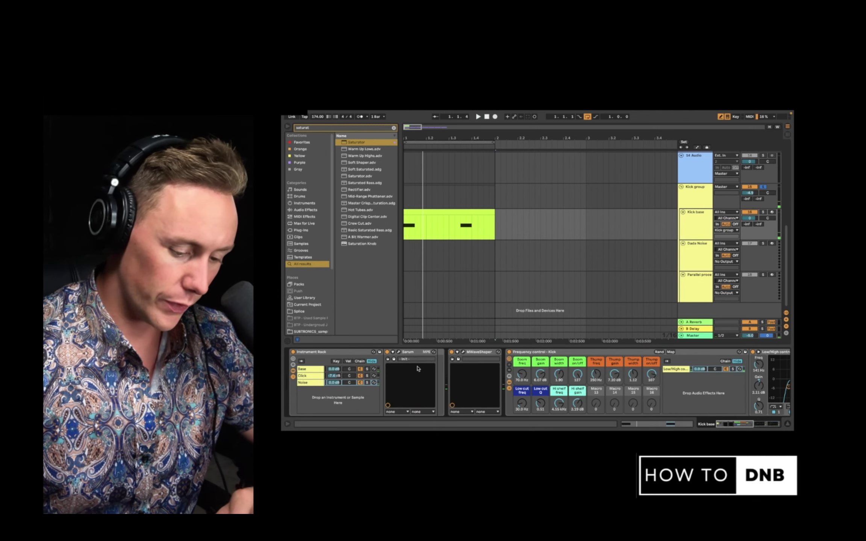
# Step: Reset the Click chain's volume to 0 dB and lower the Noise chain's volume while auditioning the Kick base
pyautogui.doubleClick(335, 377)
pyautogui.press('space')
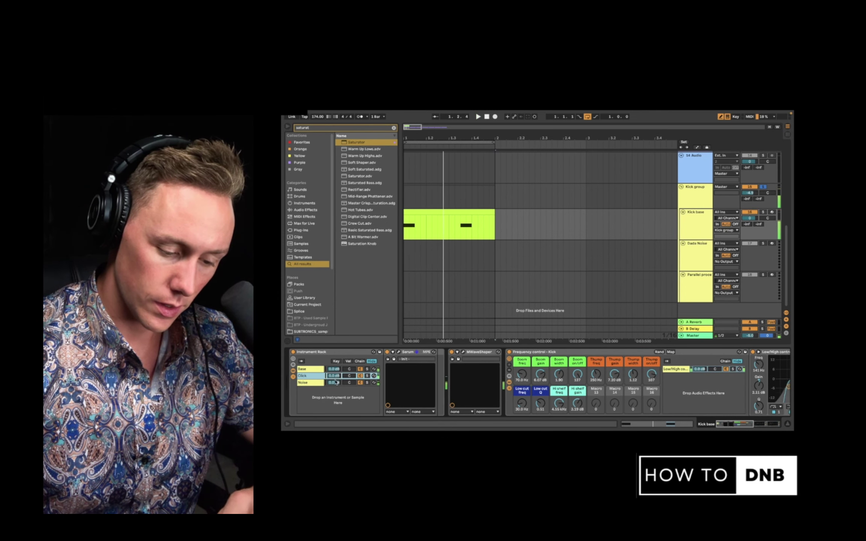
pyautogui.click(336, 384)
pyautogui.moveTo(336, 384); pyautogui.dragTo(337, 378)
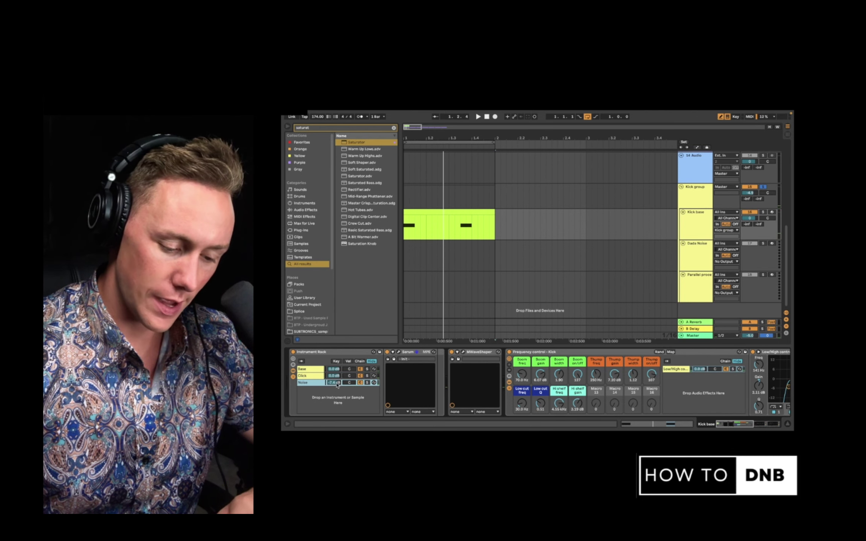
pyautogui.press('space')
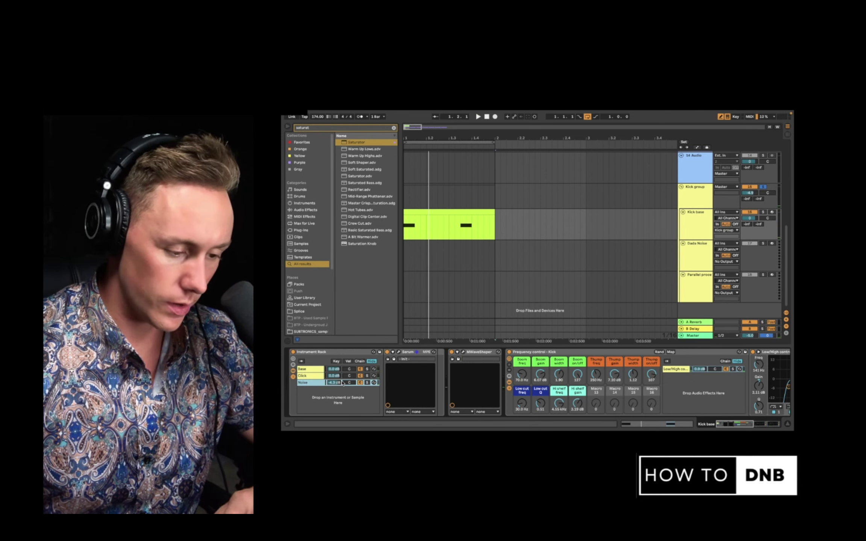
# Step: Add the Final EQ rack with its Accentuation and Remove Boxyness EQs after the Final control rack on the Kick group
pyautogui.click(697, 206)
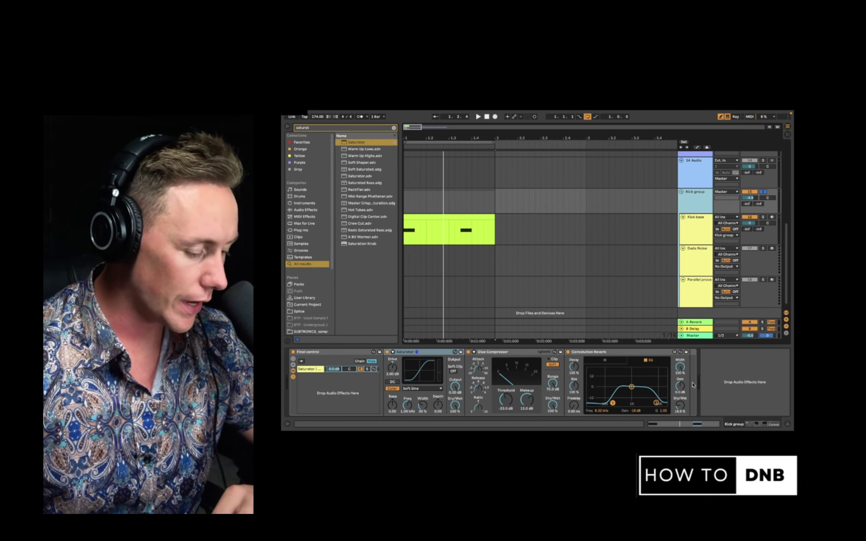
pyautogui.click(703, 371)
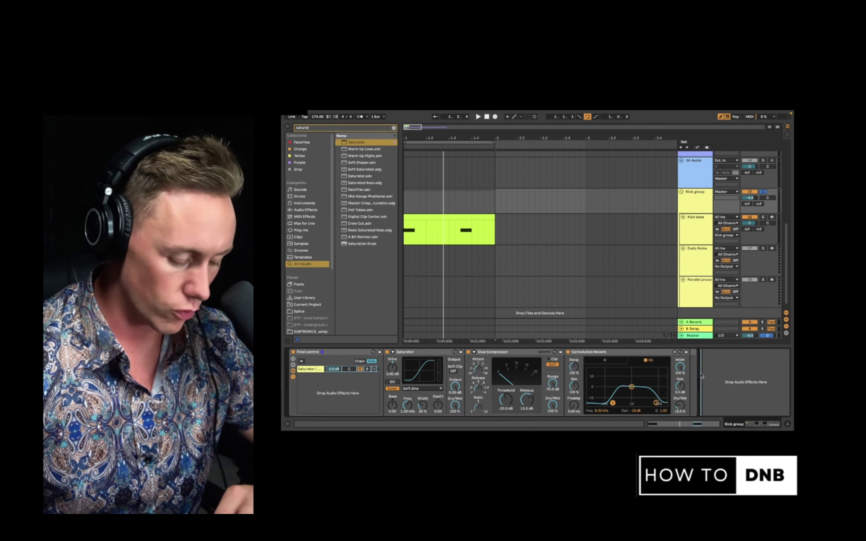
pyautogui.hscroll(10, 701, 375)
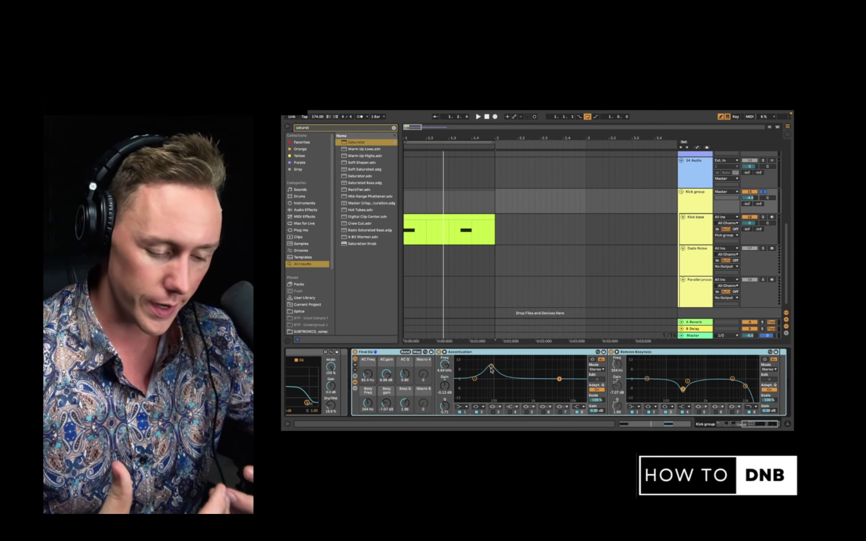
pyautogui.click(635, 352)
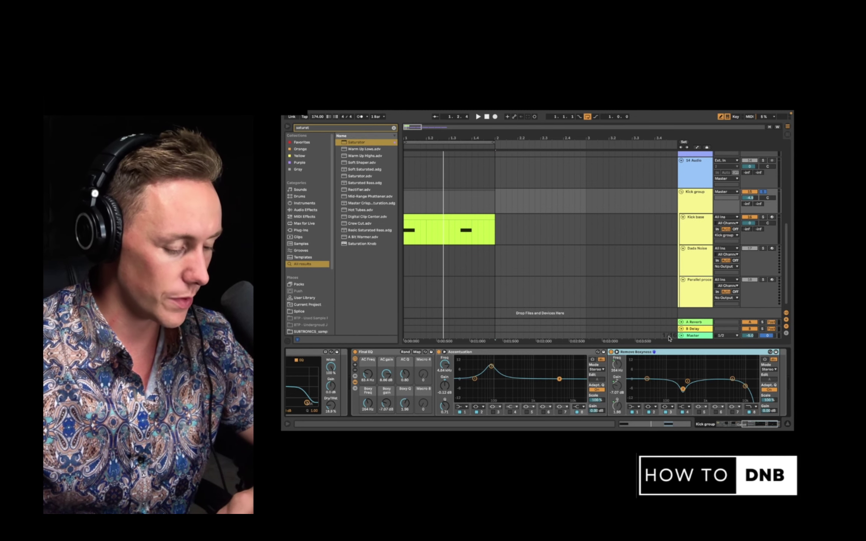
# Step: Compare the kick with the Accentuation and Remove Boxyness EQs bypassed and enabled during playback
pyautogui.click(611, 352)
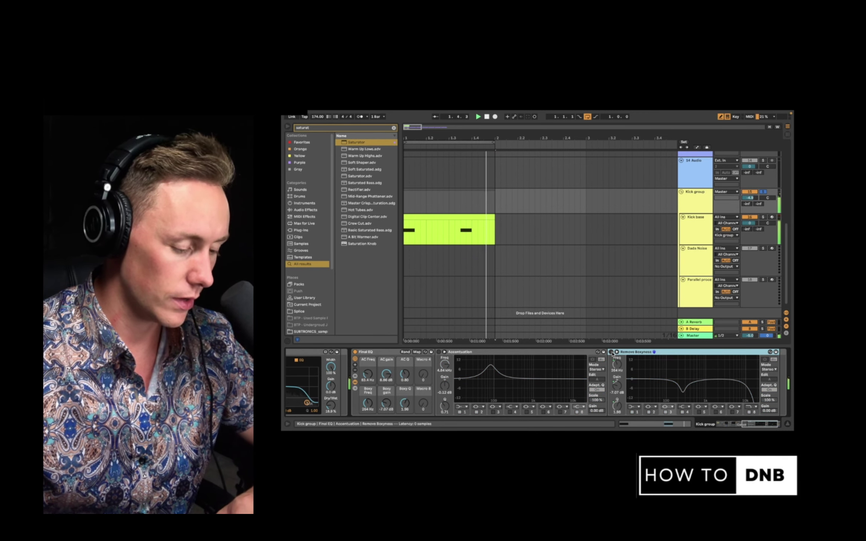
pyautogui.click(611, 353)
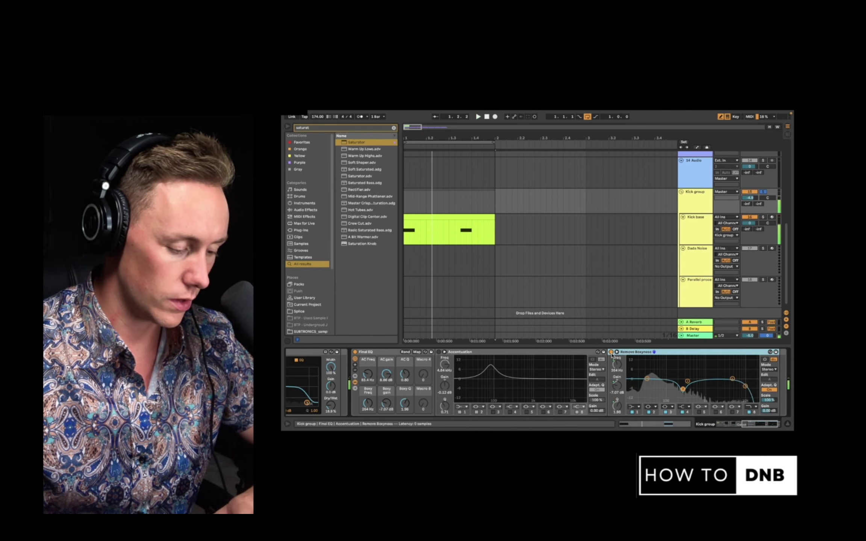
pyautogui.press('space')
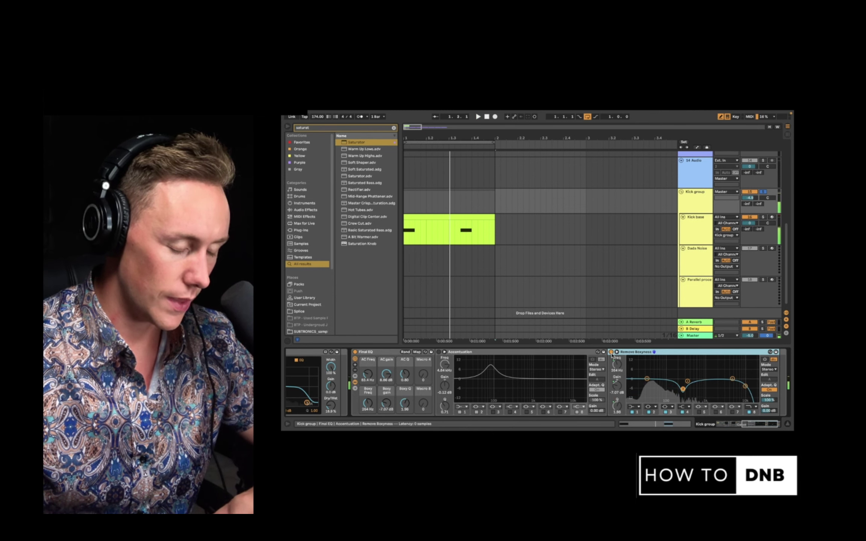
pyautogui.click(439, 352)
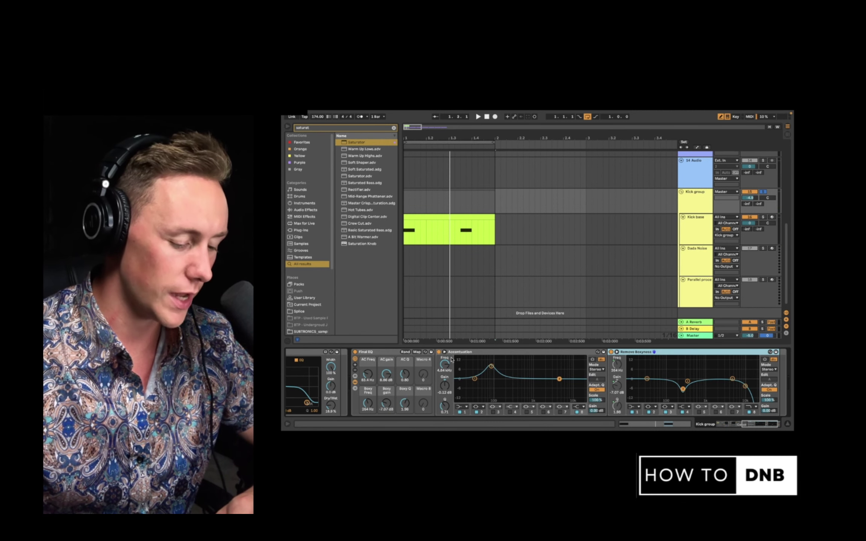
# Step: Solo the Kick base track and audition it with both Final EQ devices enabled
pyautogui.press('space')
pyautogui.scroll(-1, 763, 213)
pyautogui.click(764, 212)
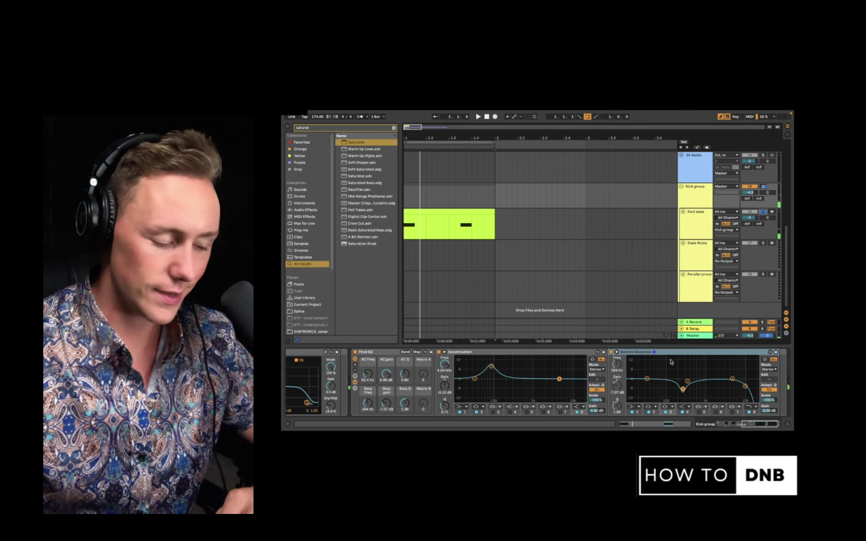
# Step: Review the Kick base track's device chain and its Base, Click and Noise chains alongside the empty Dada Noise track
pyautogui.click(688, 234)
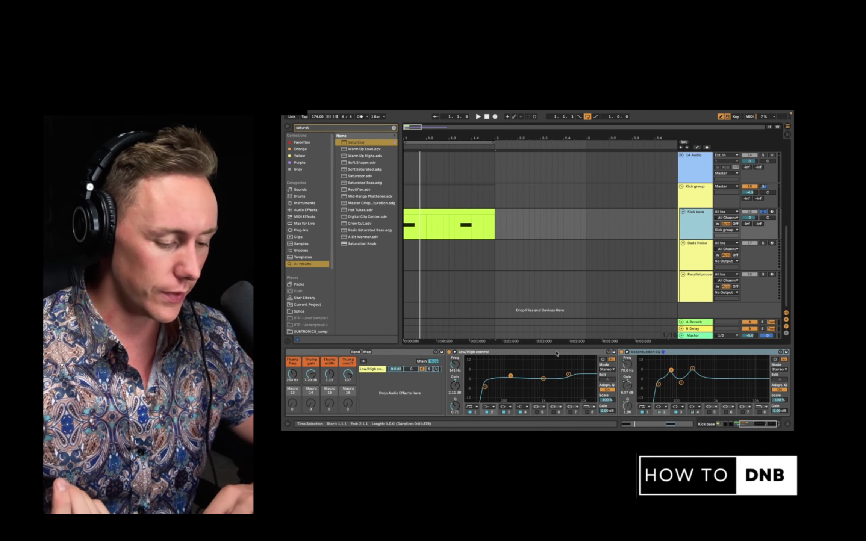
pyautogui.click(661, 353)
pyautogui.hscroll(-8, 556, 353)
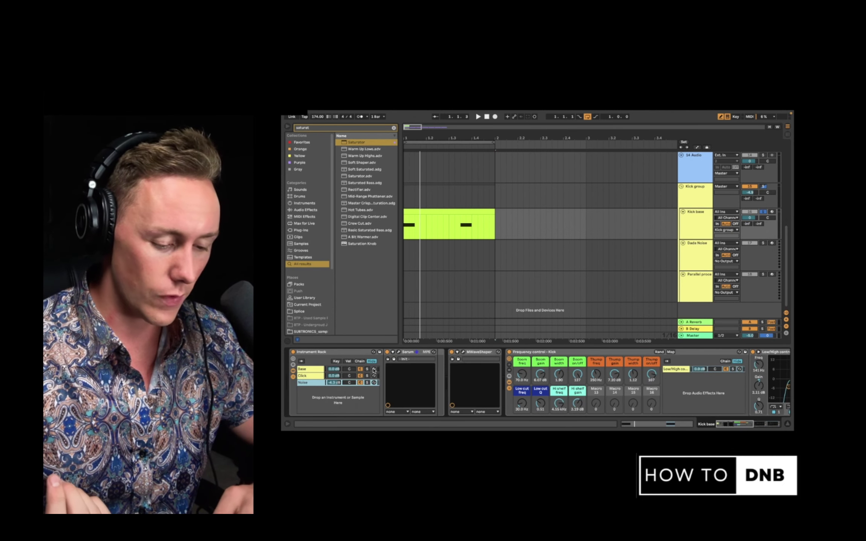
pyautogui.click(313, 370)
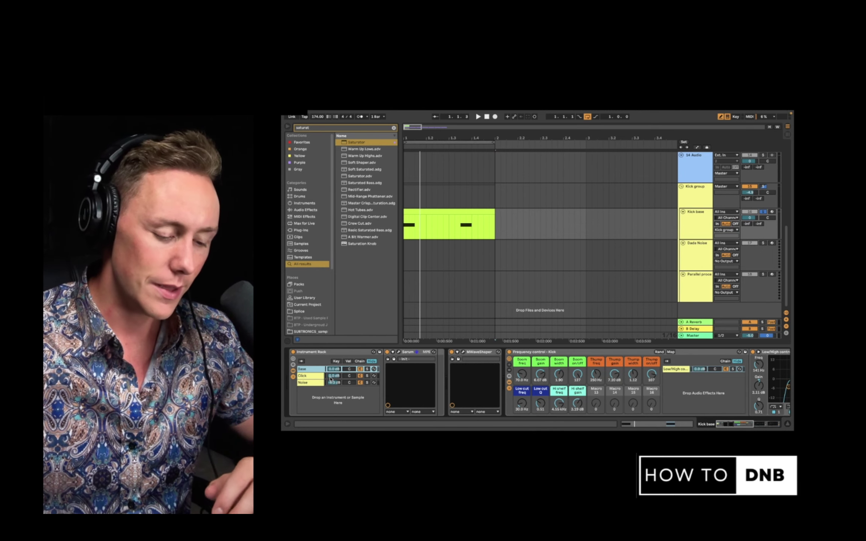
pyautogui.click(315, 377)
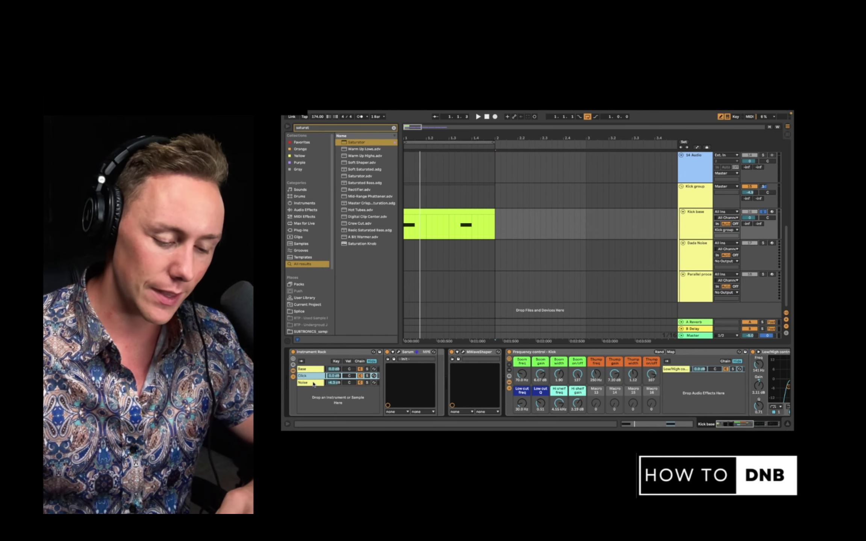
pyautogui.click(313, 383)
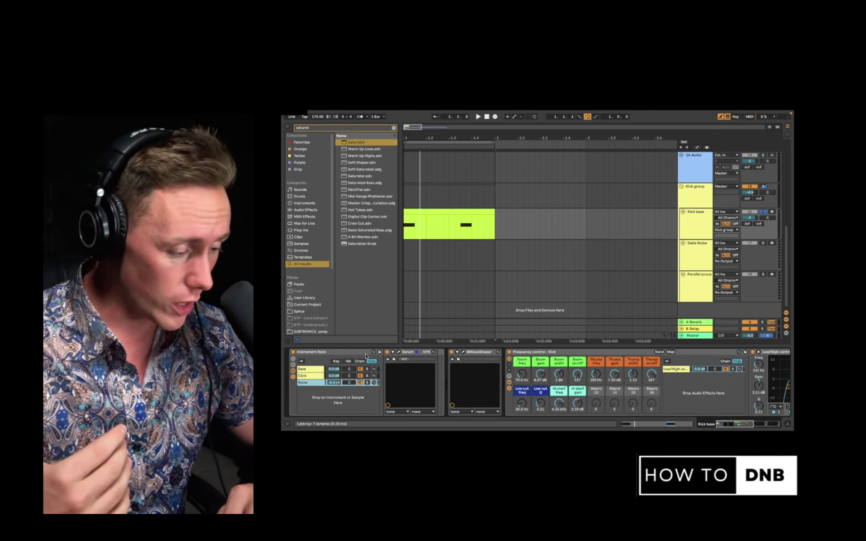
pyautogui.click(697, 221)
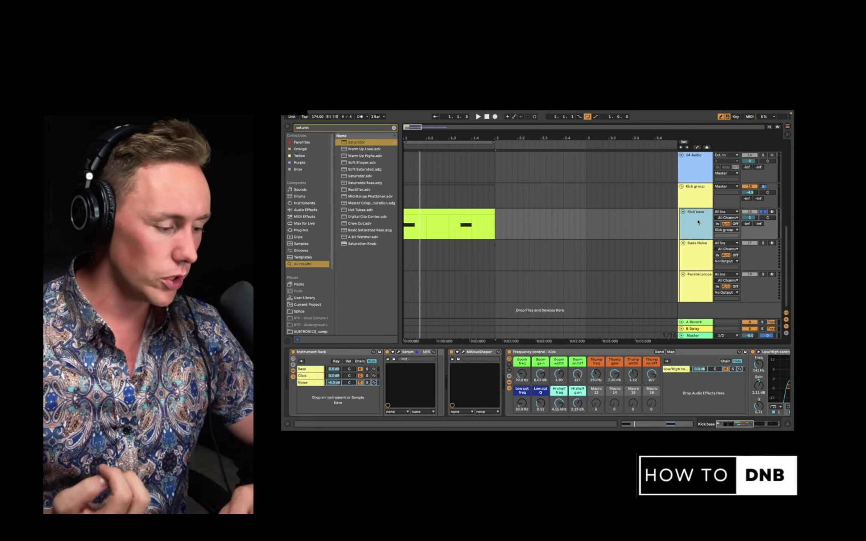
pyautogui.click(704, 254)
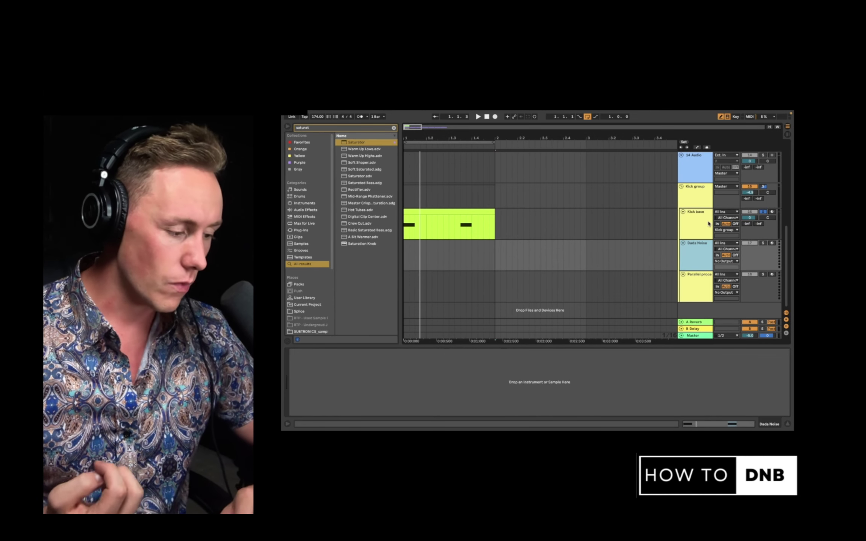
pyautogui.click(709, 224)
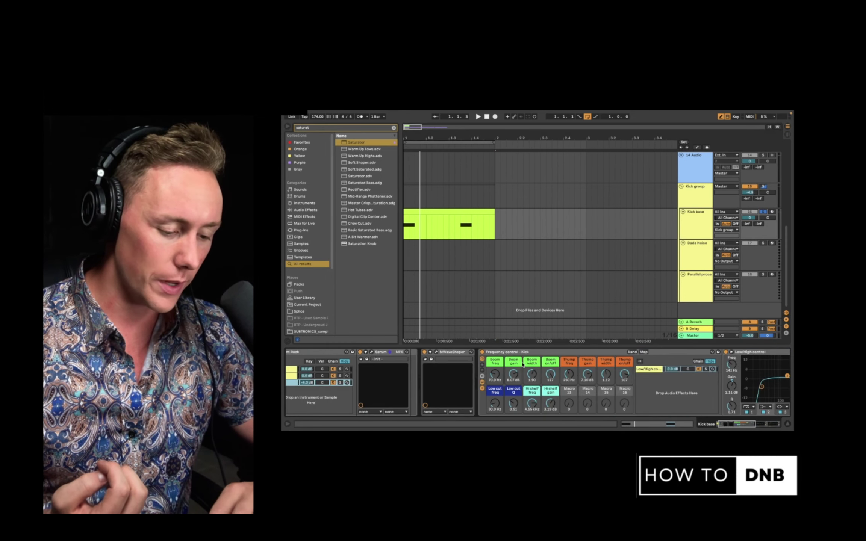
# Step: Copy the Kick base track's Instrument Rack with its three chains to the Dada Noise track
pyautogui.click(693, 233)
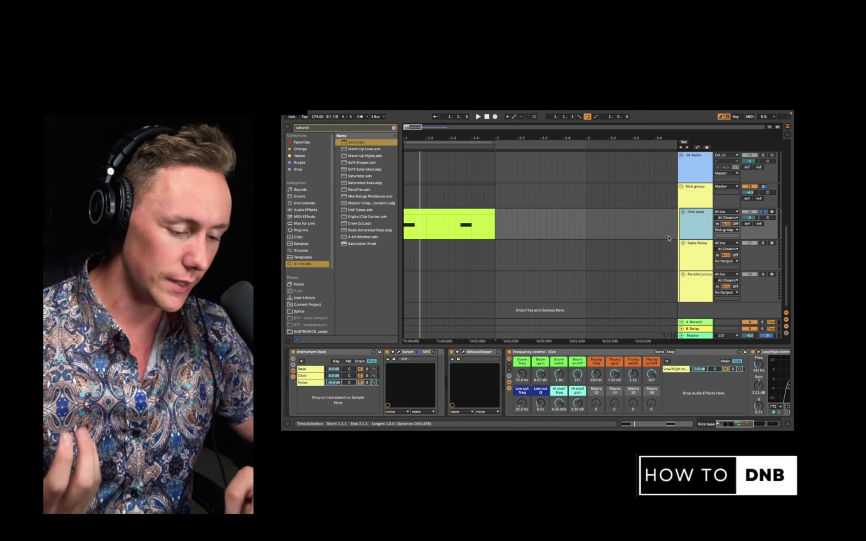
pyautogui.click(667, 401)
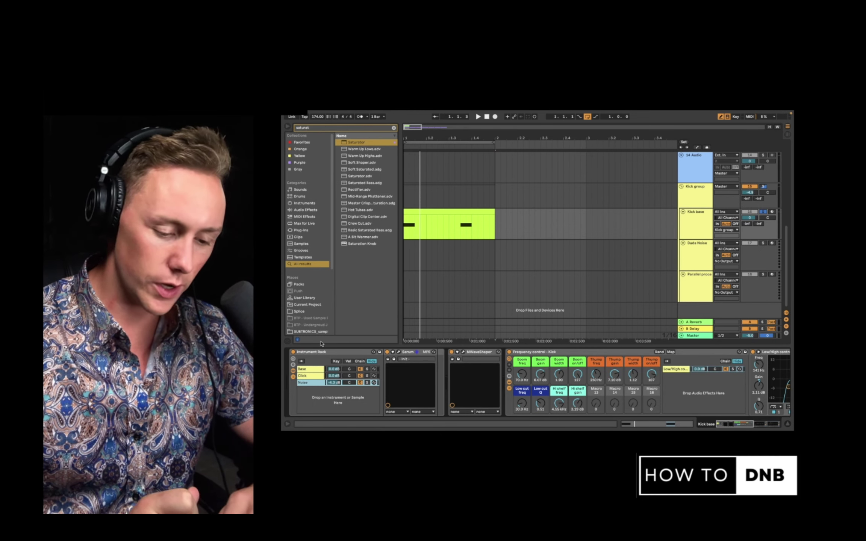
pyautogui.click(328, 354)
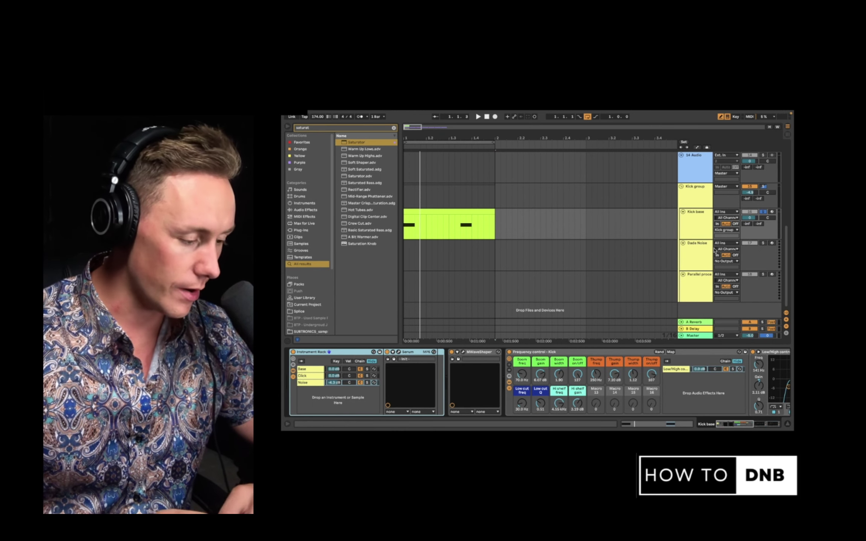
pyautogui.click(714, 250)
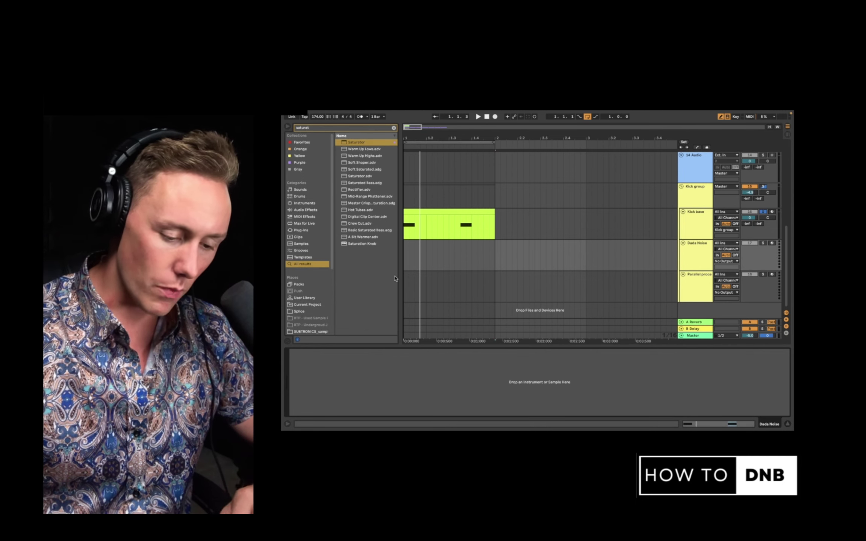
# Step: Add an EQ Eight after the Instrument Rack on the Dada Noise track and roll off its highs with a low-pass band
pyautogui.click(393, 128)
pyautogui.write('eq')
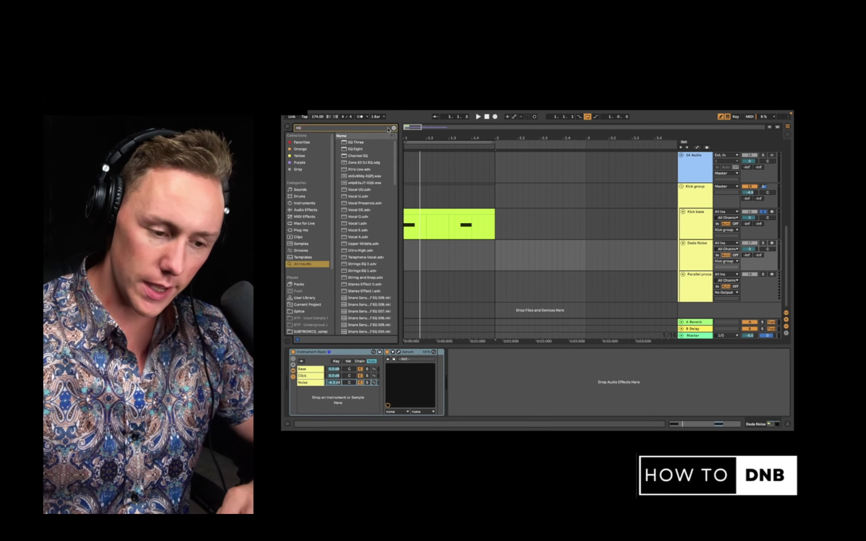
pyautogui.press('Down')
pyautogui.press('Down')
pyautogui.press('Return')
pyautogui.moveTo(561, 384); pyautogui.dragTo(517, 383)
pyautogui.hscroll(1, 540, 244)
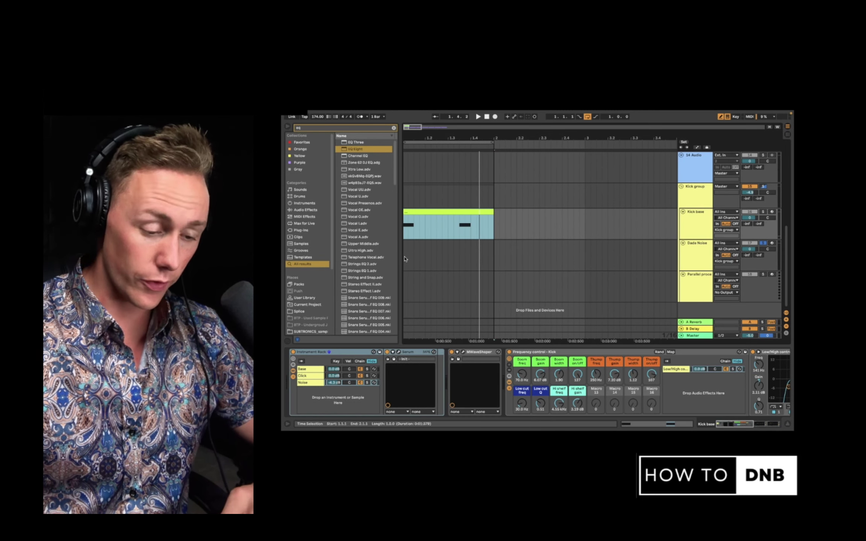
# Step: Copy the Kick base MIDI clip to the start of the Dada Noise track
pyautogui.click(405, 259)
pyautogui.scroll(1, 405, 259)
pyautogui.press('super+v')
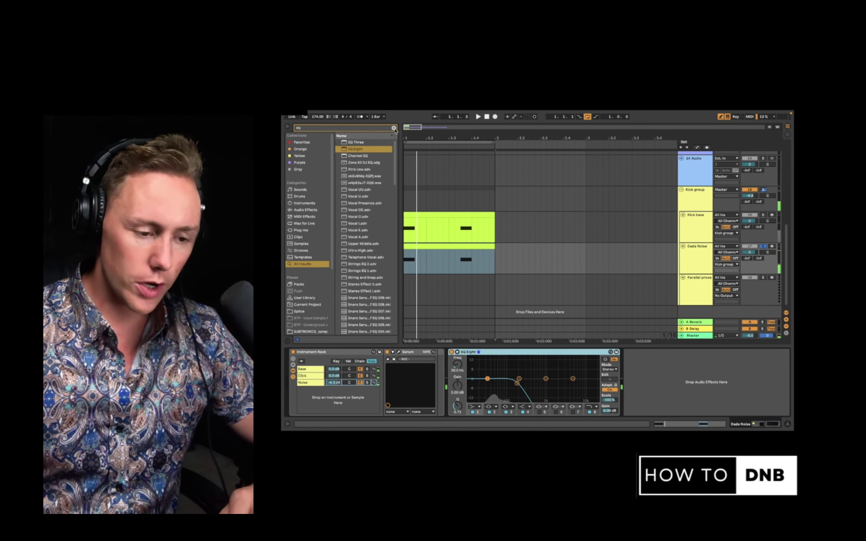
# Step: Add a Vocoder after the EQ Eight on the Dada Noise track, set its formant to -5, shorten its release and audition it
pyautogui.click(393, 128)
pyautogui.write('vocod')
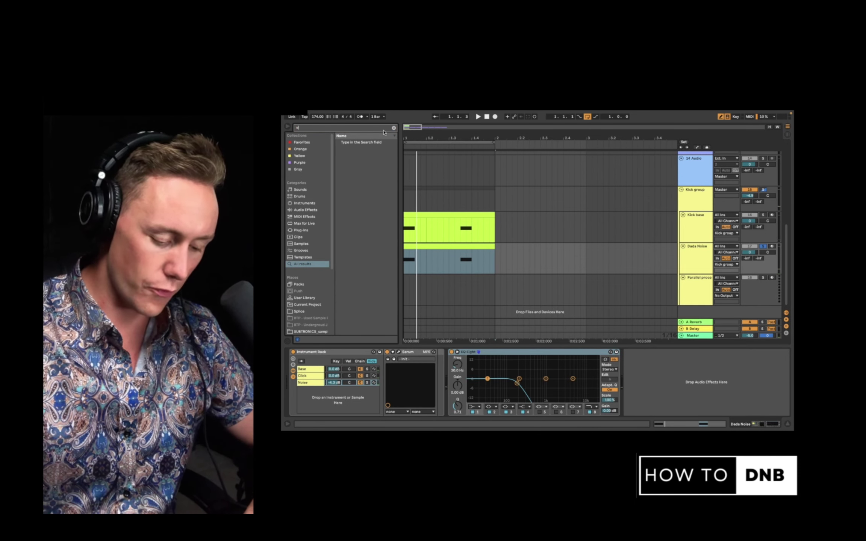
pyautogui.moveTo(355, 142); pyautogui.dragTo(641, 394)
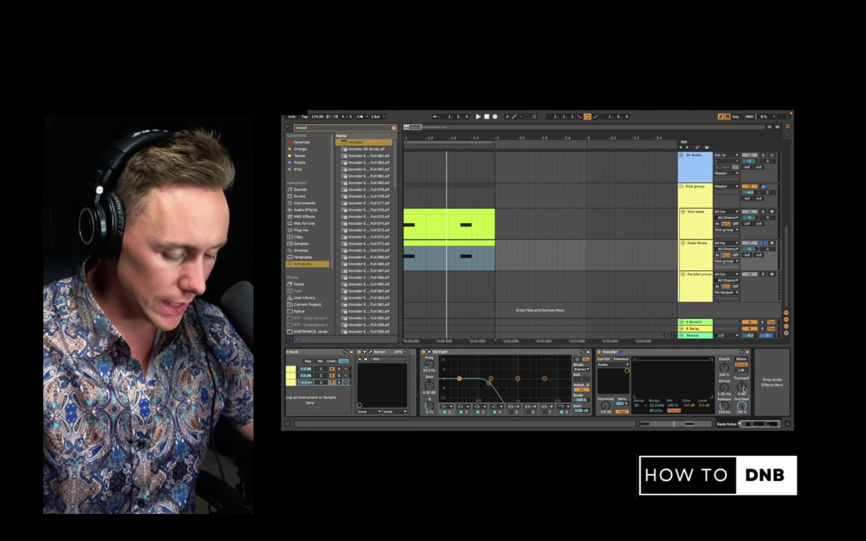
pyautogui.write('-5')
pyautogui.press('Return')
pyautogui.moveTo(724, 407); pyautogui.dragTo(725, 414)
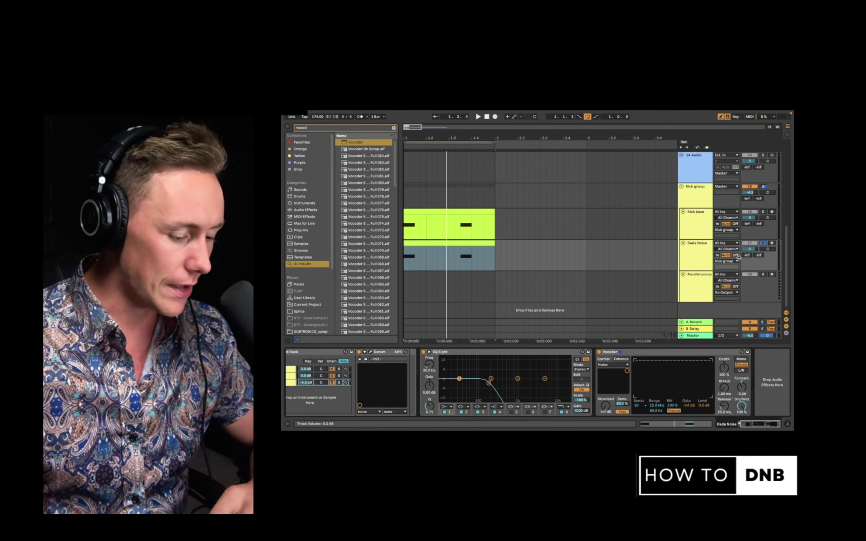
pyautogui.press('space')
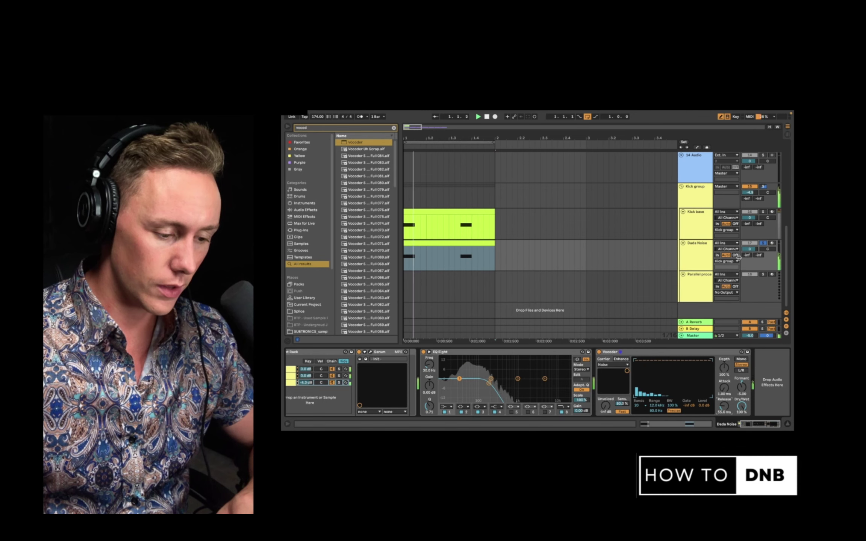
pyautogui.press('space')
# Step: Add a Utility after the Vocoder on the Dada Noise track, set its gain to 12 dB and audition the layer
pyautogui.click(393, 128)
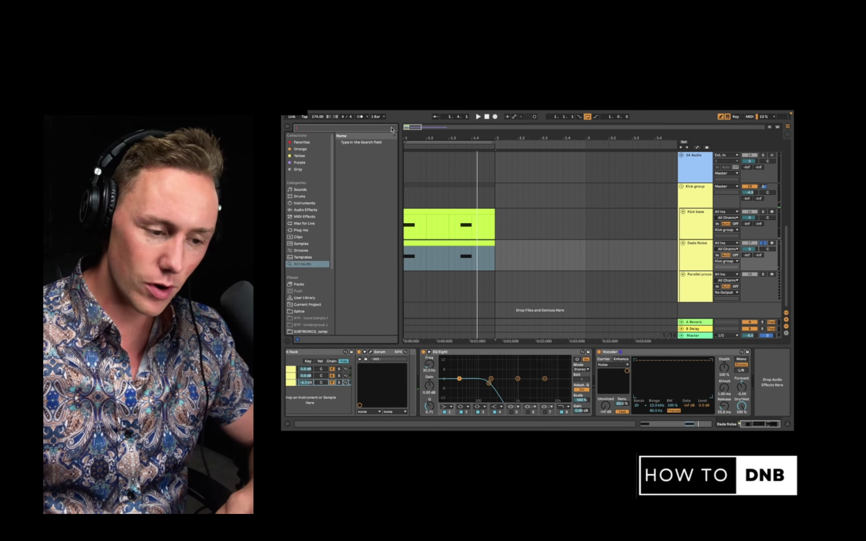
pyautogui.write('utilit')
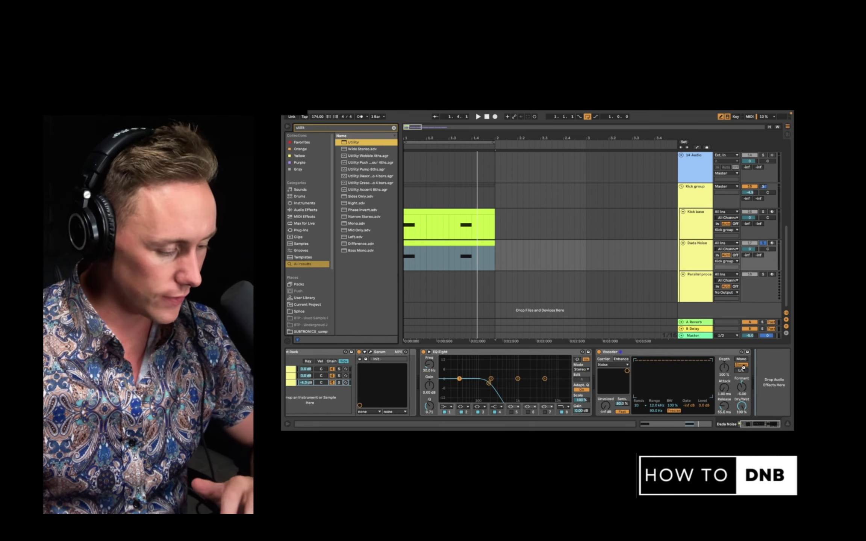
pyautogui.press('Return')
pyautogui.click(776, 373)
pyautogui.write('12')
pyautogui.press('Return')
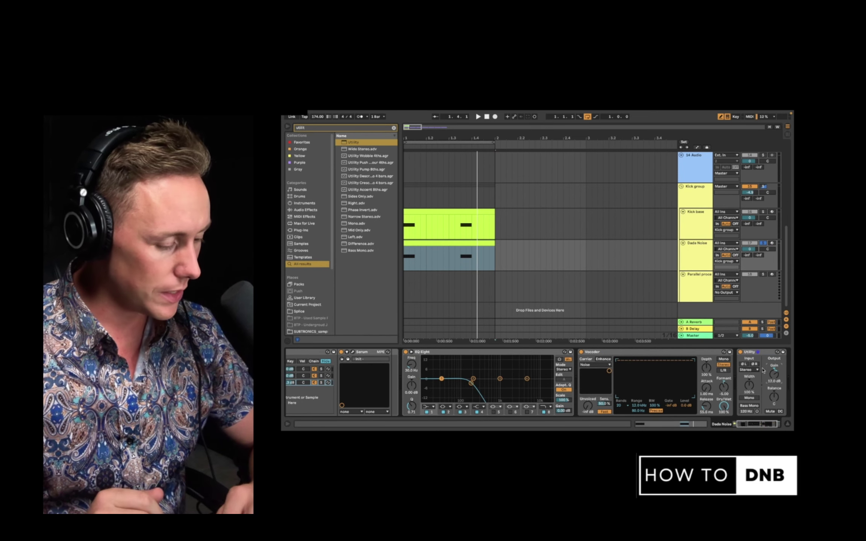
pyautogui.press('space')
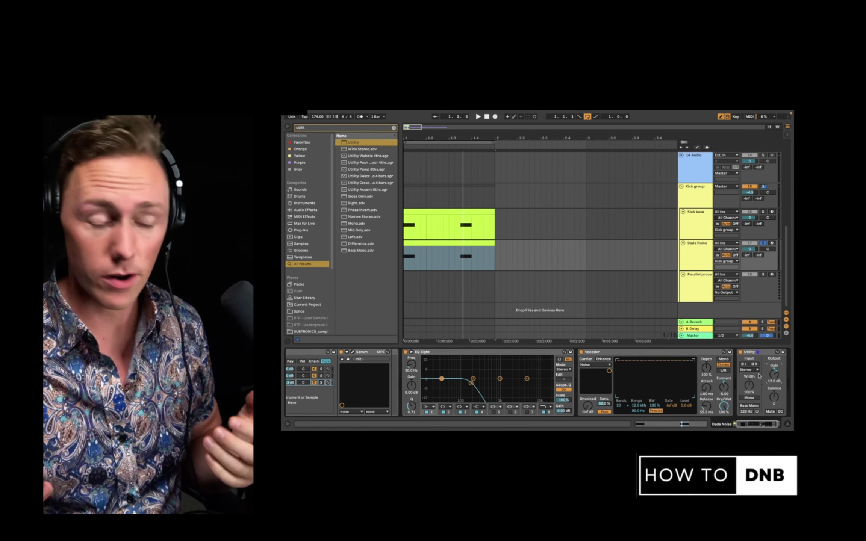
# Step: Copy the Kick base track's complete device chain to the Parallel processing track
pyautogui.click(696, 259)
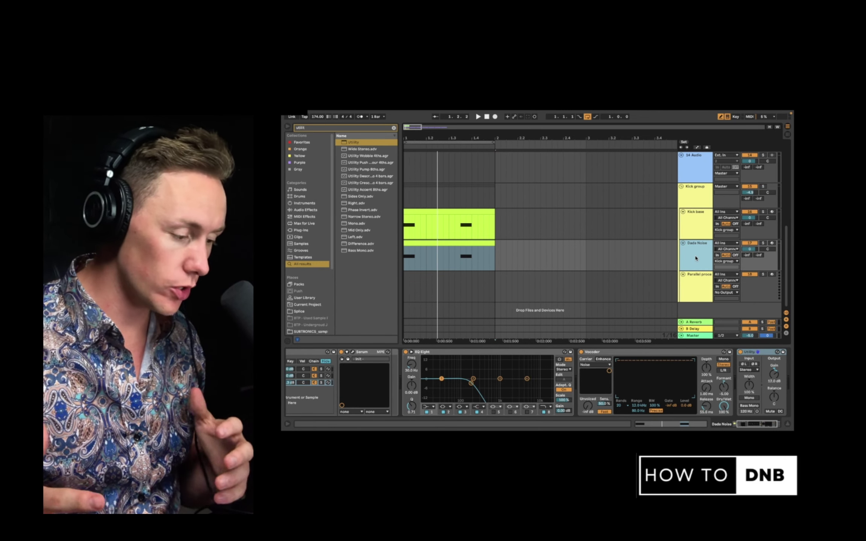
pyautogui.click(697, 284)
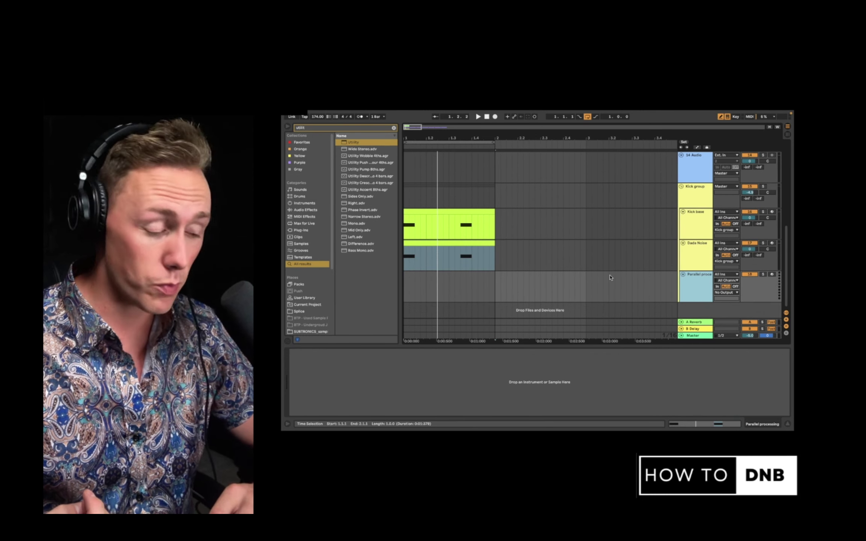
pyautogui.click(695, 221)
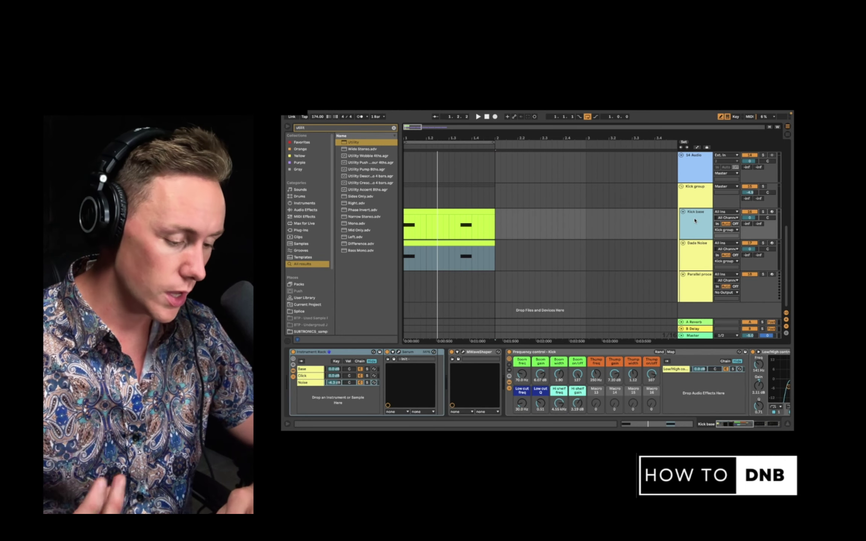
pyautogui.click(588, 357)
pyautogui.hscroll(-5, 592, 354)
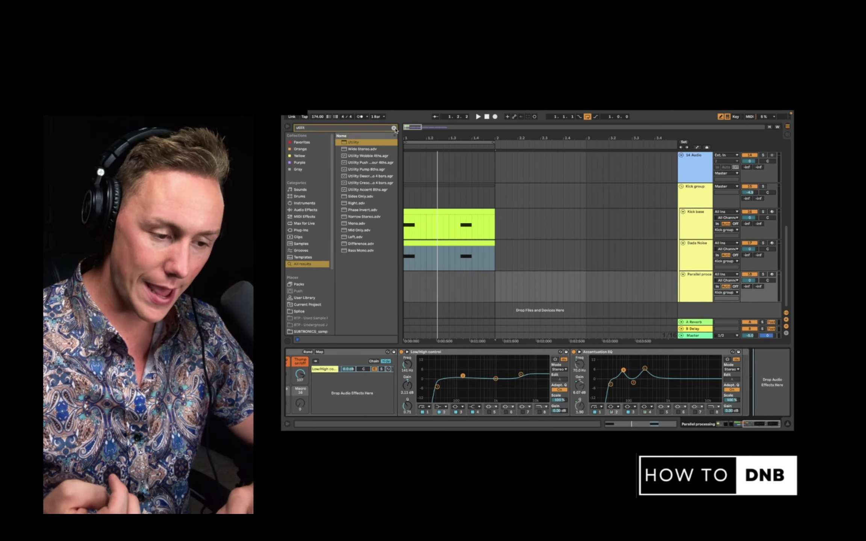
# Step: Add an EQ Eight with a low cut at about 320 Hz after the Parallel processing track's Accentuation EQ, and copy the kick clip there
pyautogui.click(393, 127)
pyautogui.write('eq')
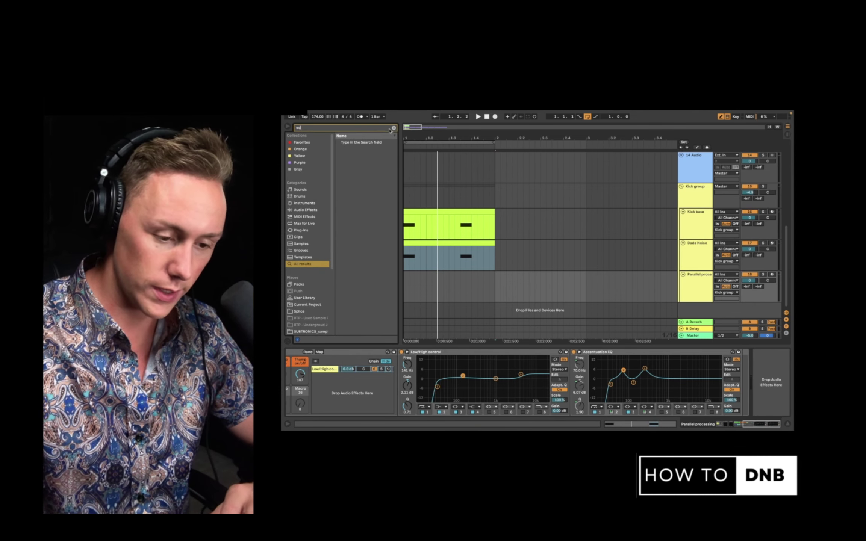
pyautogui.press('Down')
pyautogui.press('Down')
pyautogui.moveTo(757, 340); pyautogui.dragTo(769, 379)
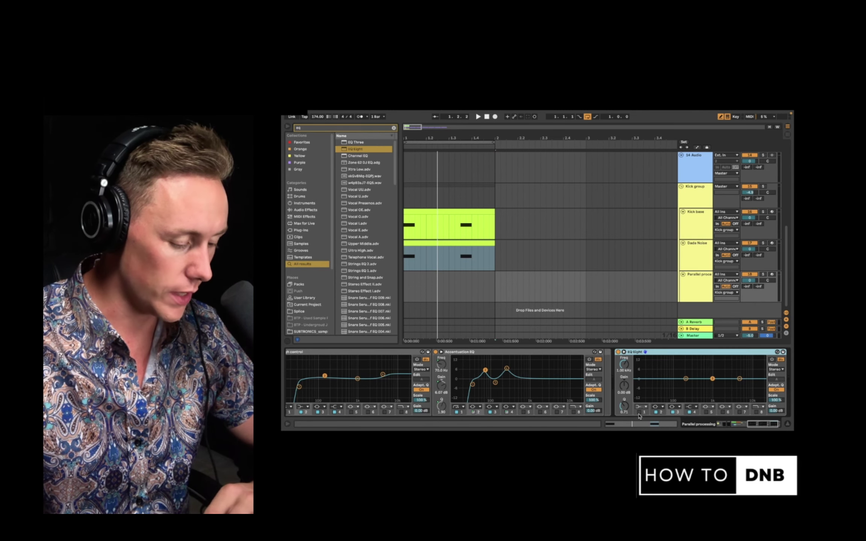
pyautogui.click(639, 413)
pyautogui.click(641, 406)
pyautogui.click(641, 364)
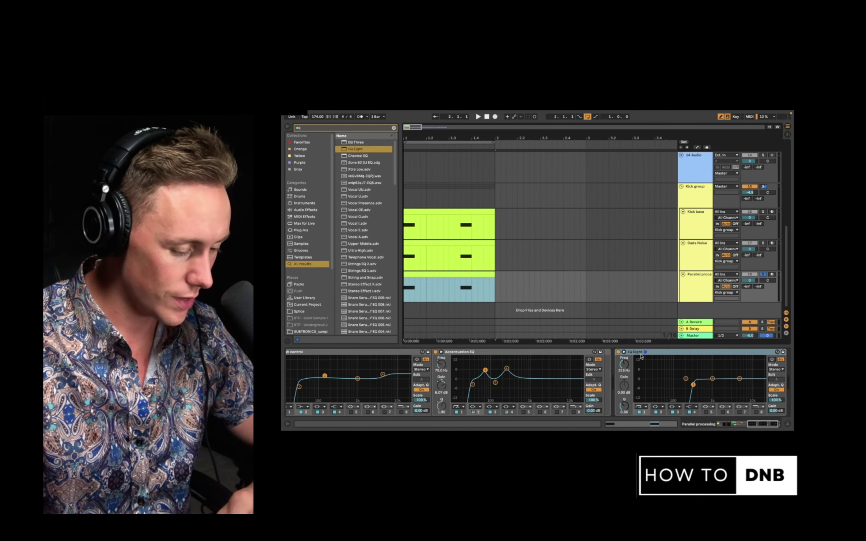
pyautogui.click(641, 354)
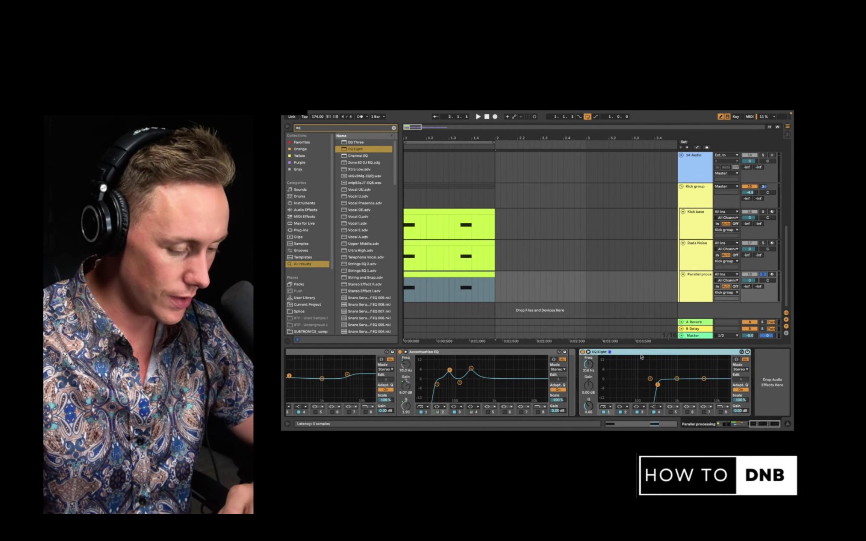
# Step: Slightly lower the low-cut frequency of the Parallel processing track's last EQ Eight and audition the layer before and after
pyautogui.press('space')
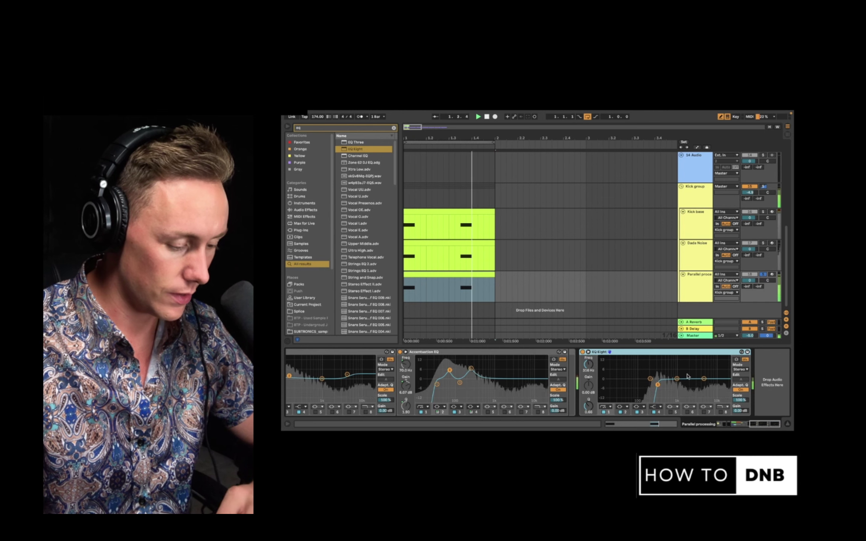
pyautogui.press('space')
pyautogui.moveTo(657, 384)
pyautogui.mouseDown()
pyautogui.moveTo(666, 385)
pyautogui.moveTo(655, 383)
pyautogui.mouseUp()
pyautogui.press('space')
pyautogui.press('space')
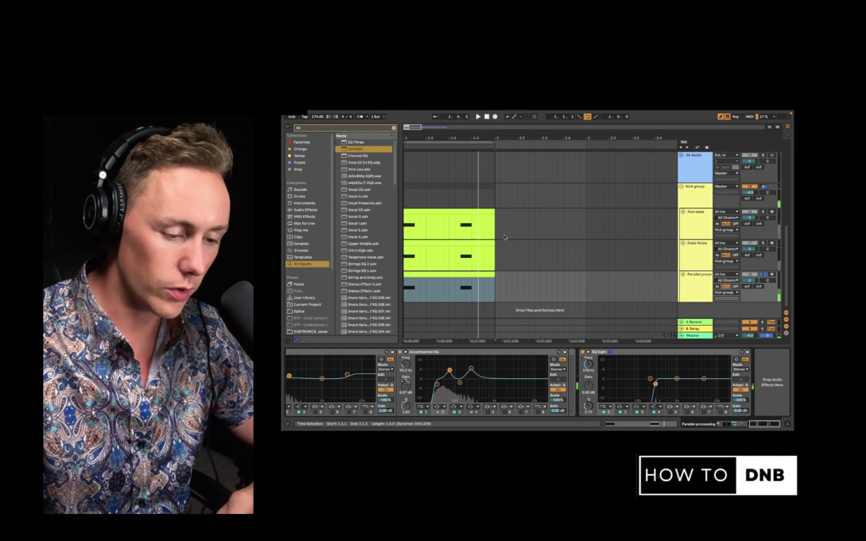
# Step: Add a Compressor after the last EQ Eight on the Parallel processing track
pyautogui.click(393, 128)
pyautogui.write('compress')
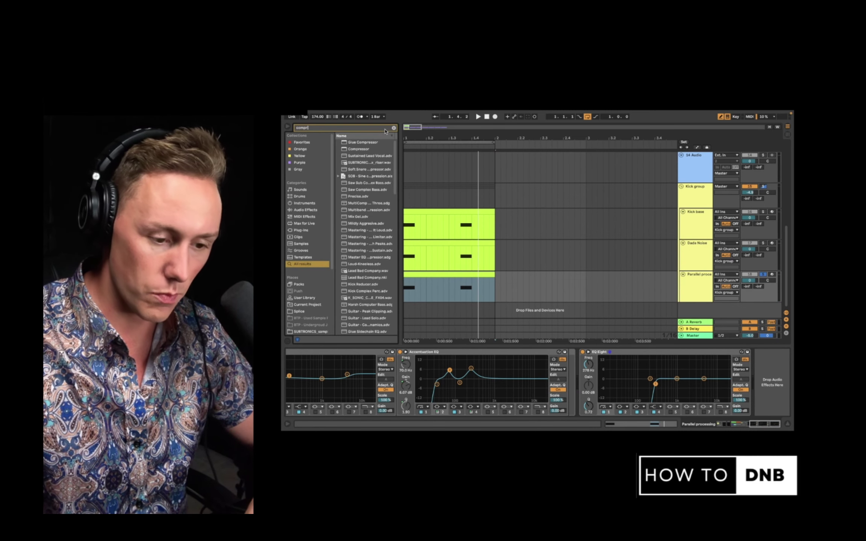
pyautogui.click(364, 149)
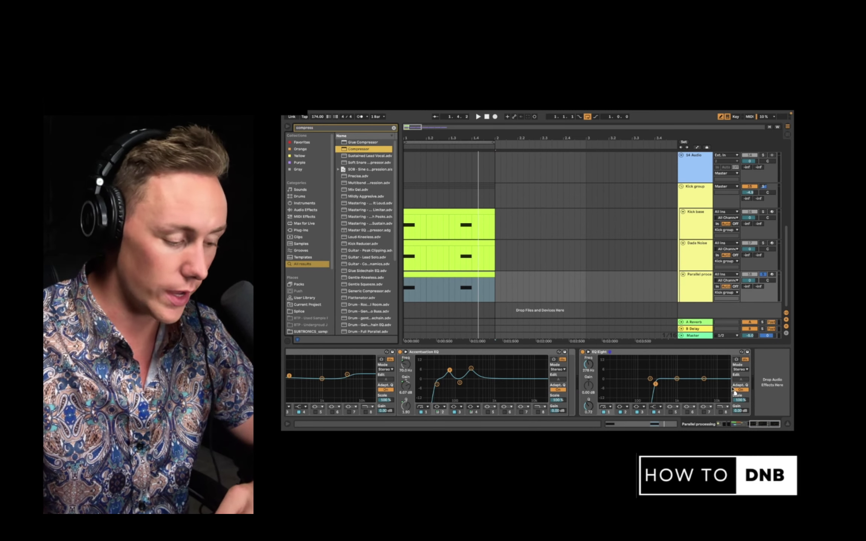
pyautogui.moveTo(735, 393); pyautogui.dragTo(753, 392)
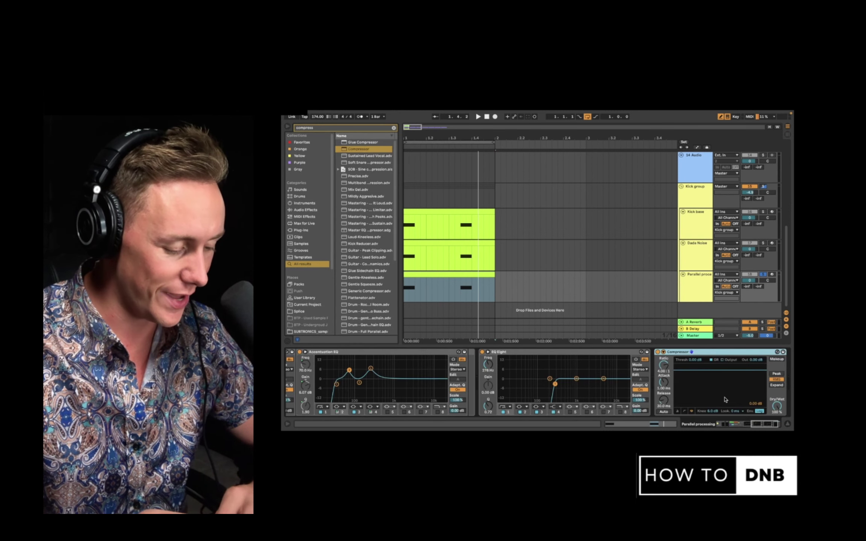
# Step: During playback, set the Compressor's threshold to about -29 dB with Makeup on, and raise the preceding EQ Eight's low cut to about 417 Hz
pyautogui.press('space')
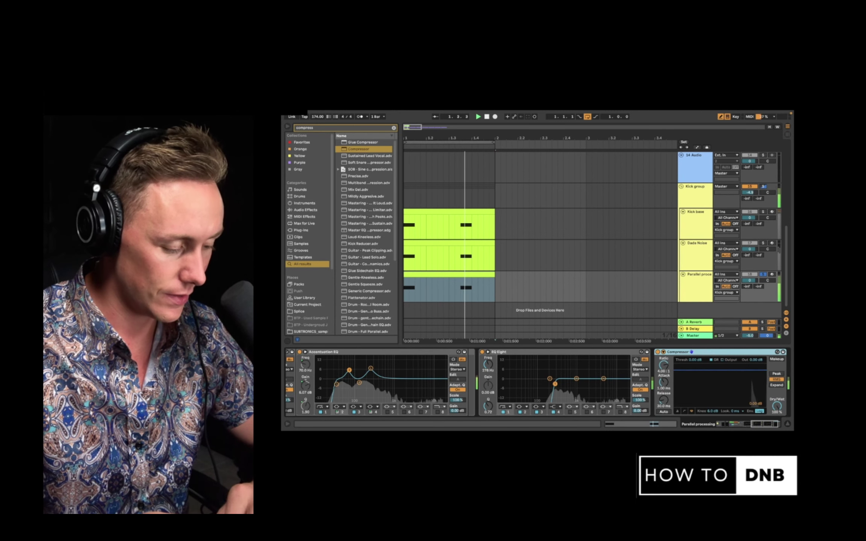
pyautogui.moveTo(729, 392); pyautogui.dragTo(729, 397)
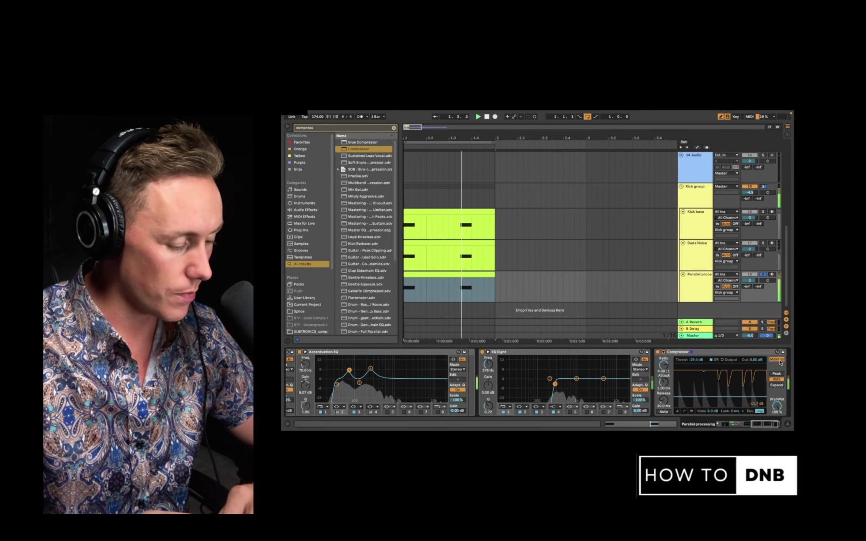
pyautogui.click(779, 361)
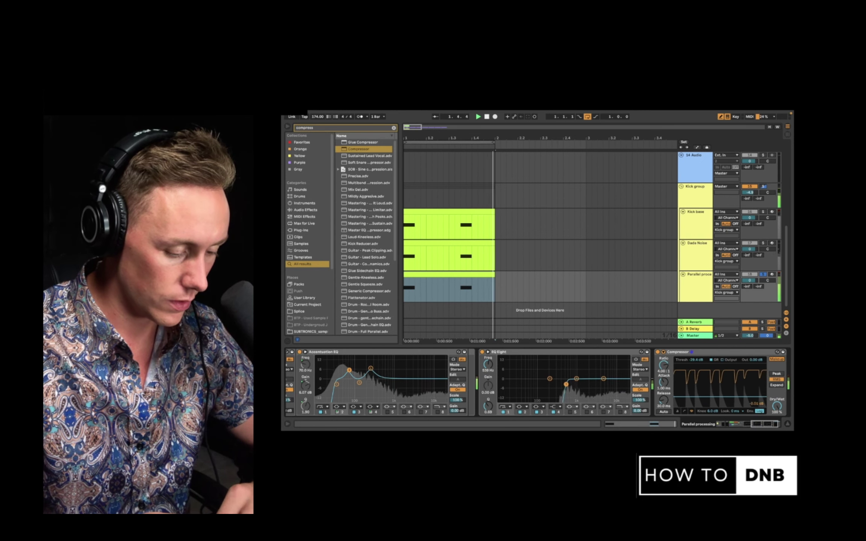
pyautogui.press('space')
# Step: Unsolo the Parallel processing track and audition the full kick with that layer deactivated and reactivated
pyautogui.click(749, 275)
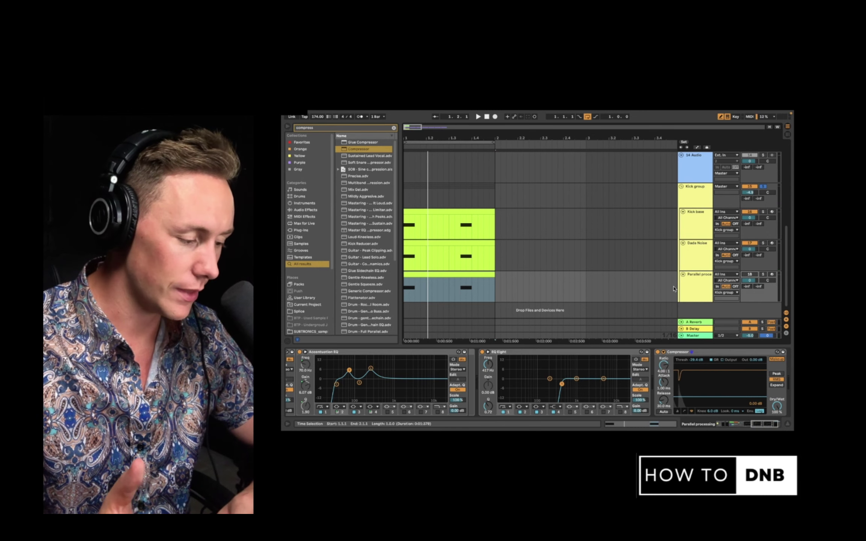
pyautogui.press('space')
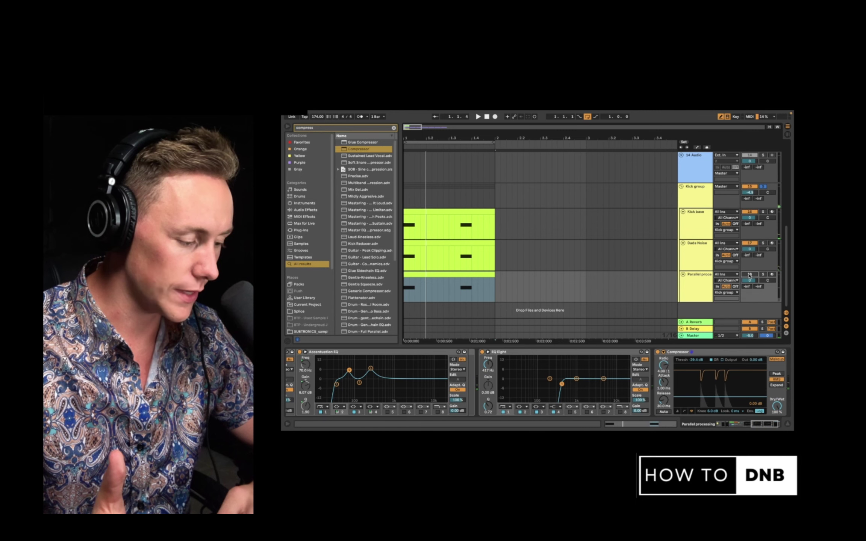
pyautogui.click(749, 275)
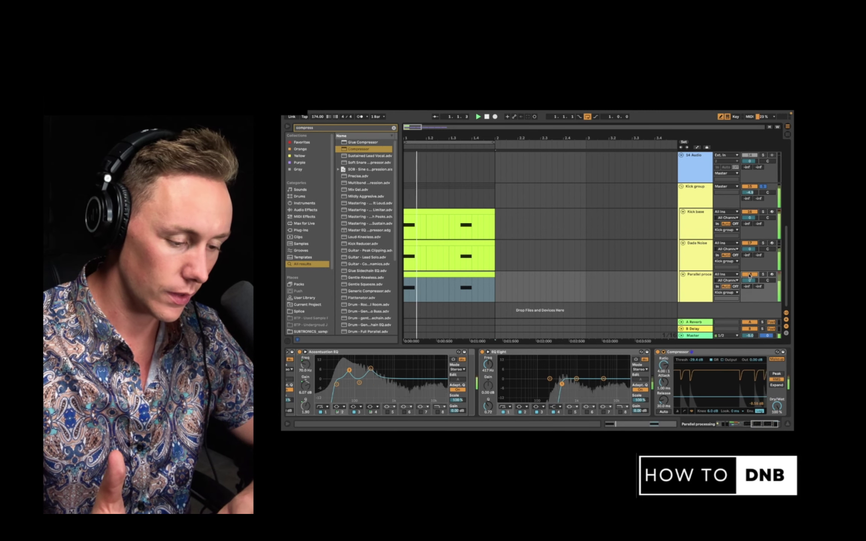
pyautogui.press('space')
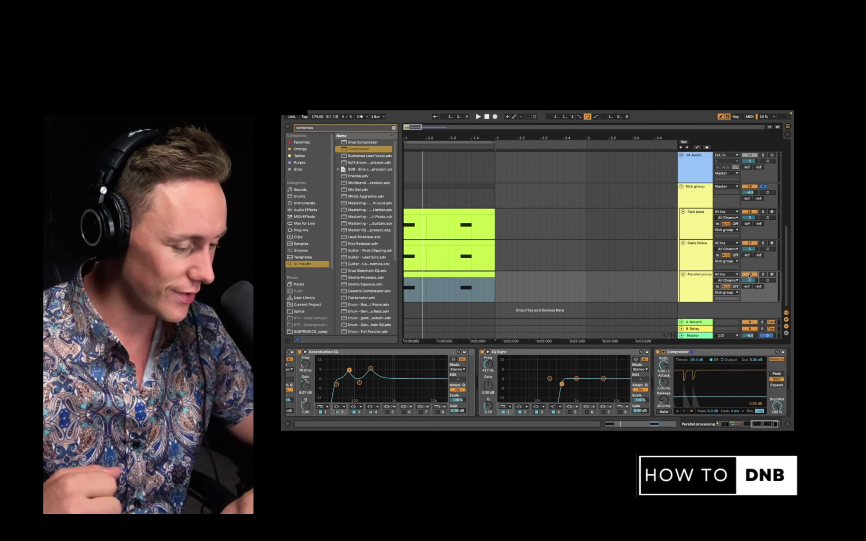
pyautogui.press('space')
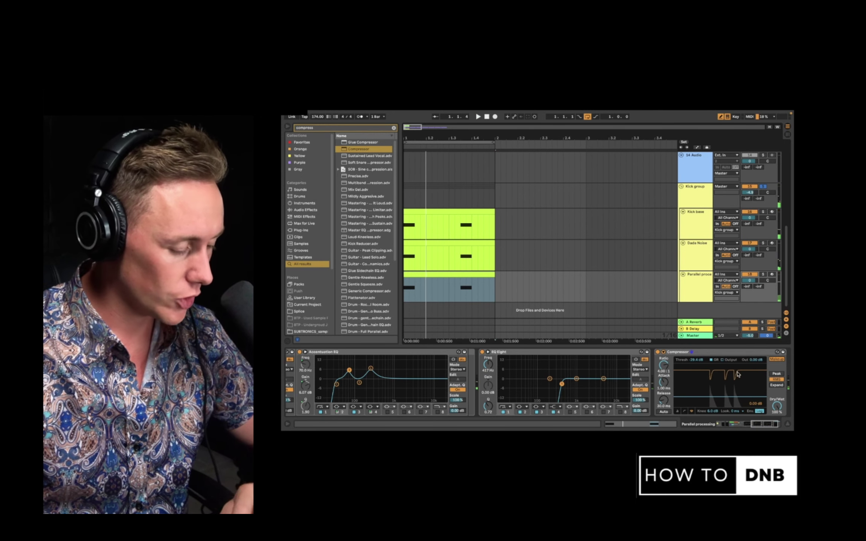
# Step: Select the low-cut band of the Parallel processing track's last EQ Eight
pyautogui.hscroll(1, 735, 397)
pyautogui.hscroll(1, 735, 398)
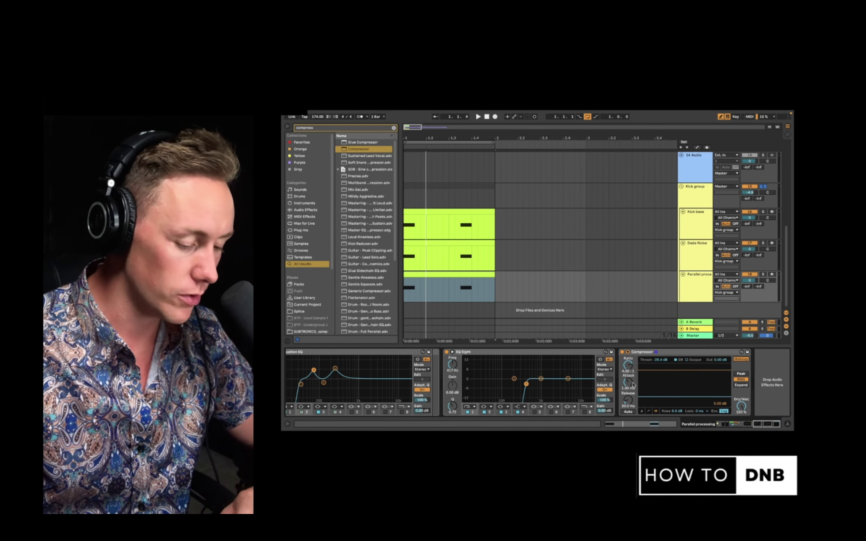
pyautogui.click(526, 384)
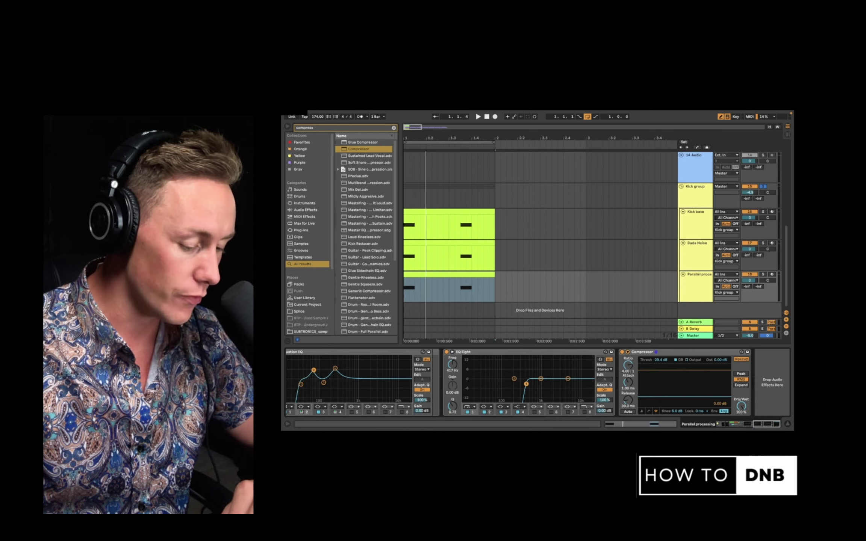